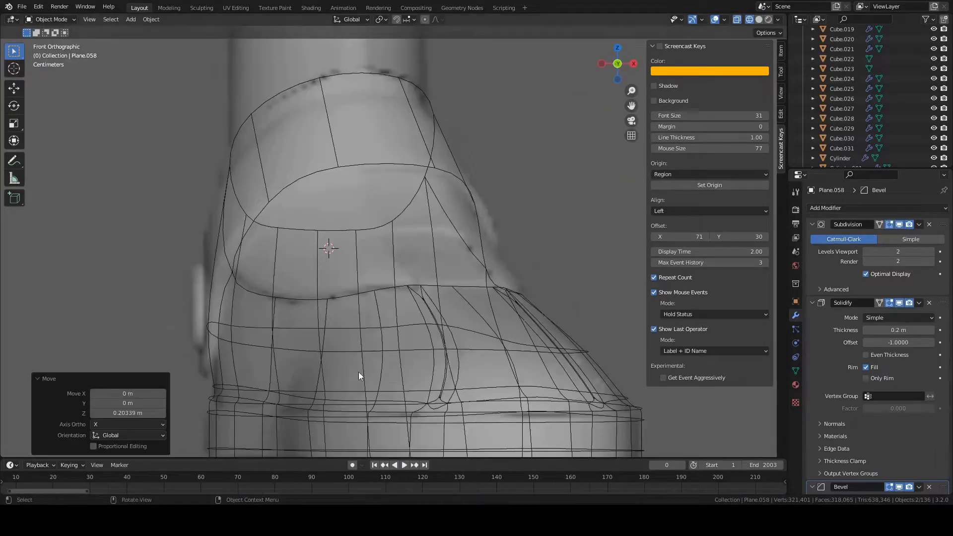
Step: Examine the boot's ankle opening against the reference in front and side orthographic views
scroll(329, 242, down, 4)
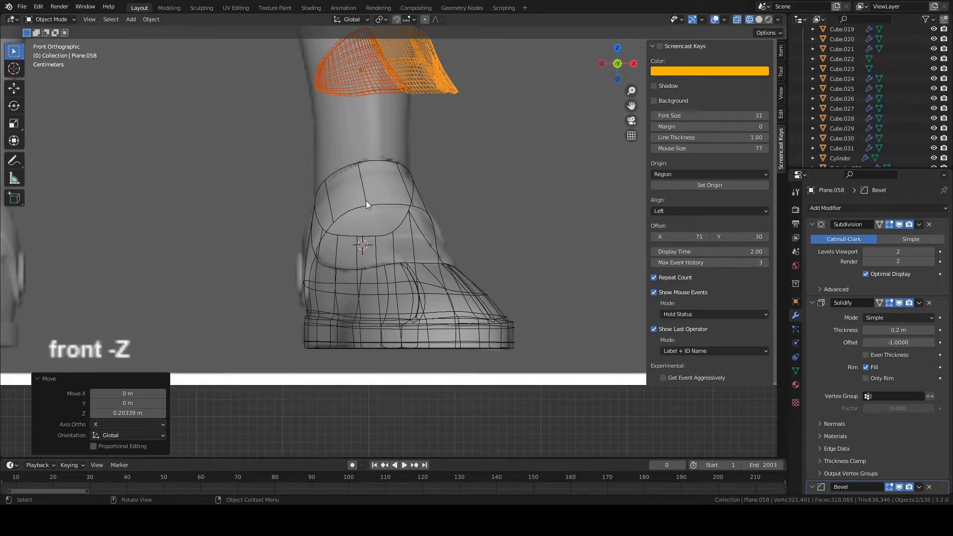
key(KP_3)
scroll(410, 240, up, 5)
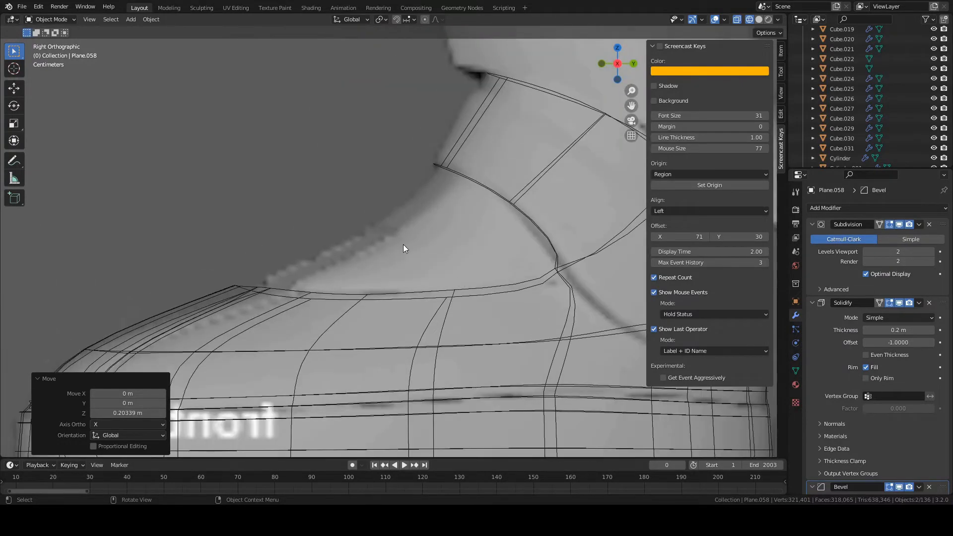
key(KP_1)
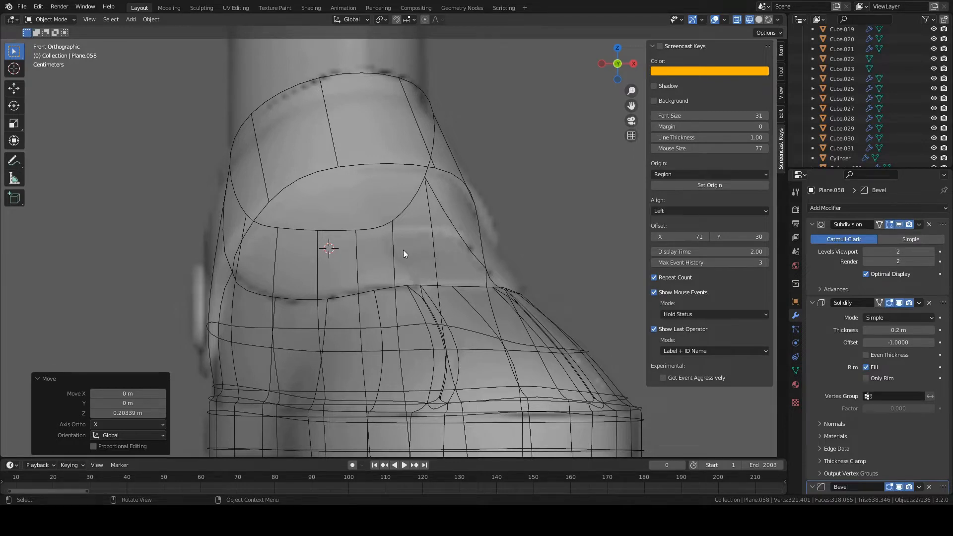
scroll(349, 281, up, 2)
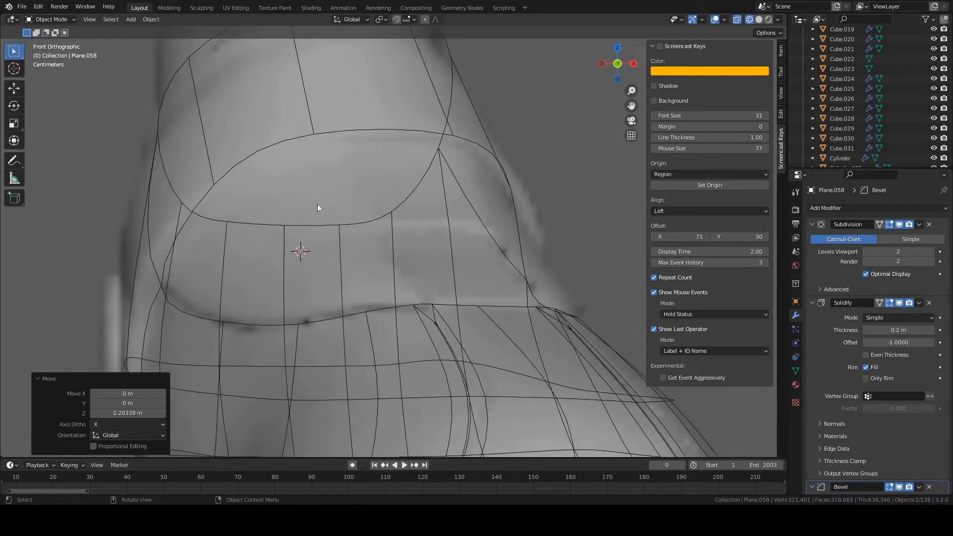
shift+middle_drag(313, 187, 386, 225)
scroll(400, 227, down, 3)
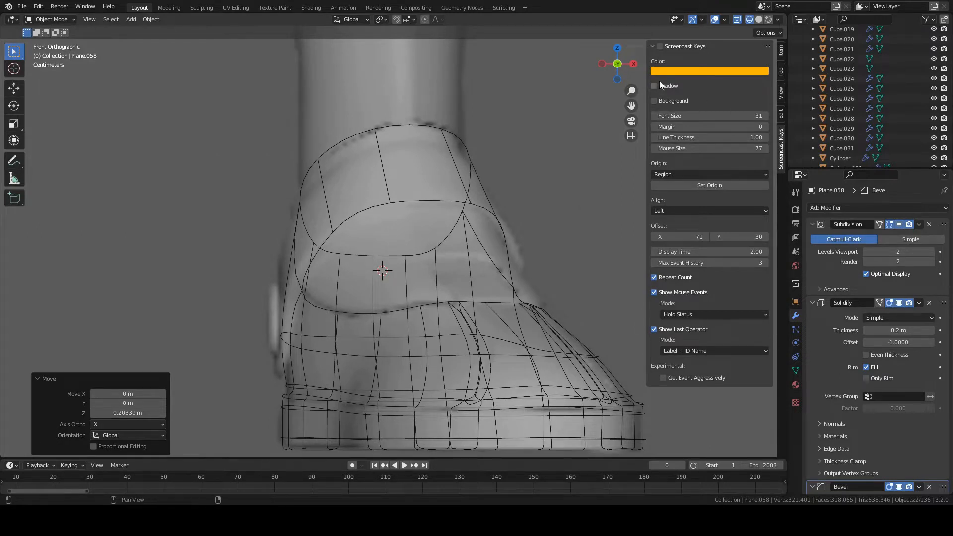
scroll(374, 252, up, 2)
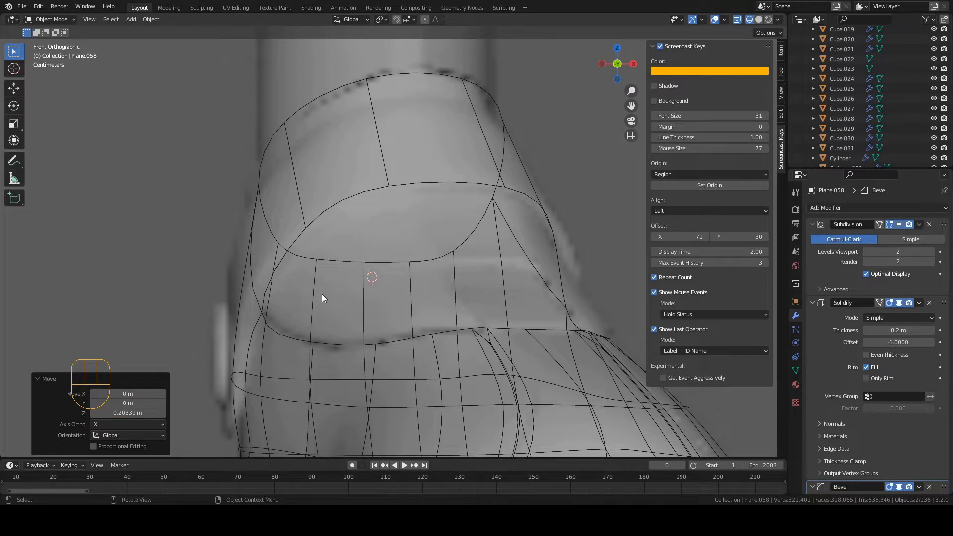
key(shift)
middle_drag(355, 299, 427, 257)
key(KP_1)
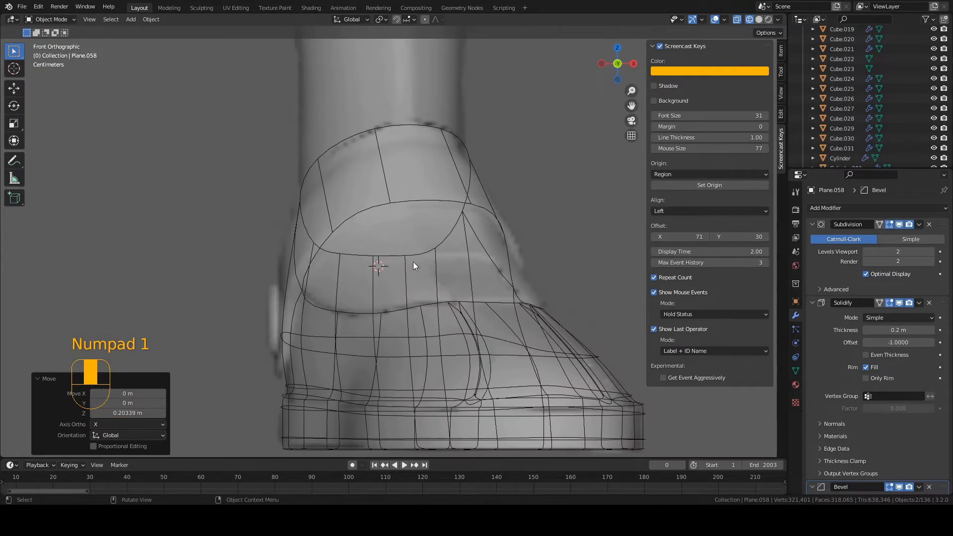
Step: Add a plane mesh at the boot's ankle opening and scale it down to about 0.04
scroll(411, 264, up, 5)
key(shift+a)
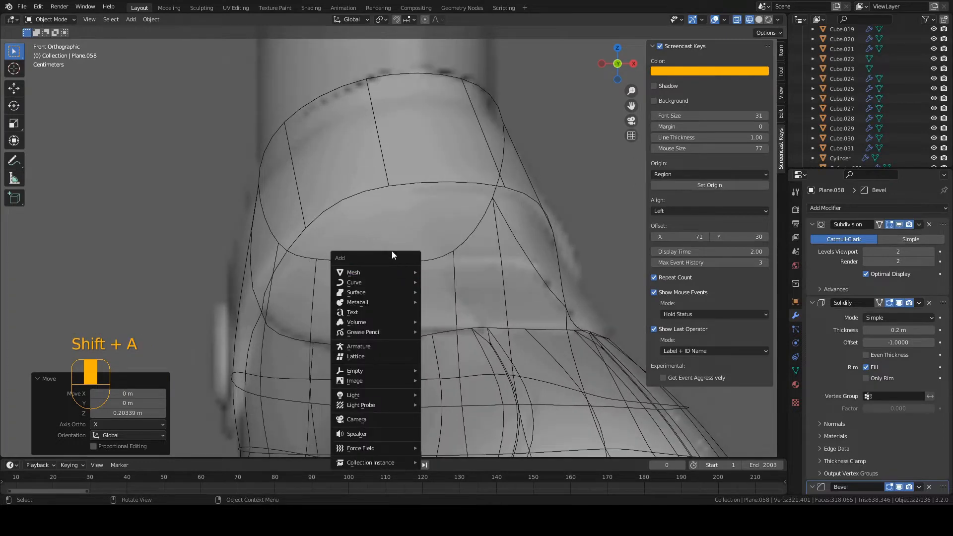
mouse_move(398, 272)
click(455, 61)
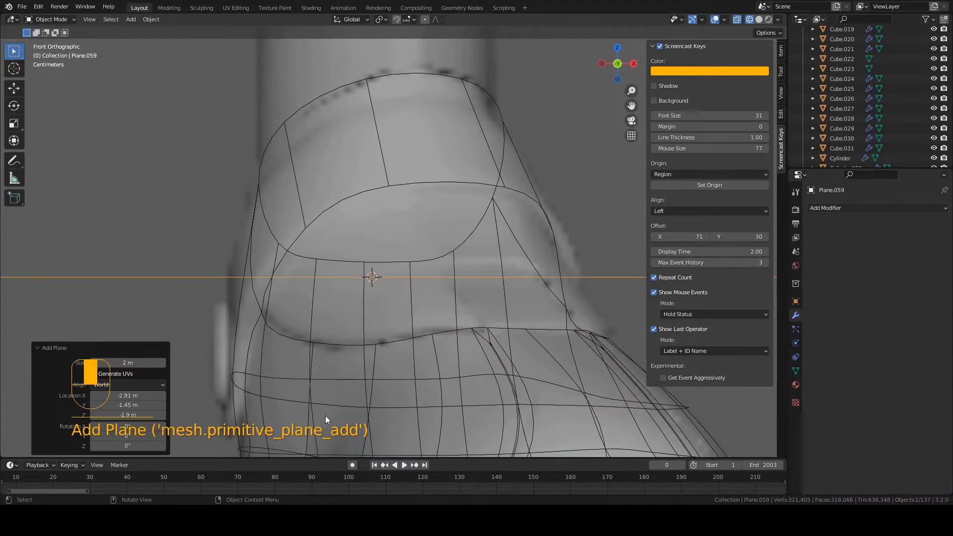
scroll(392, 245, down, 2)
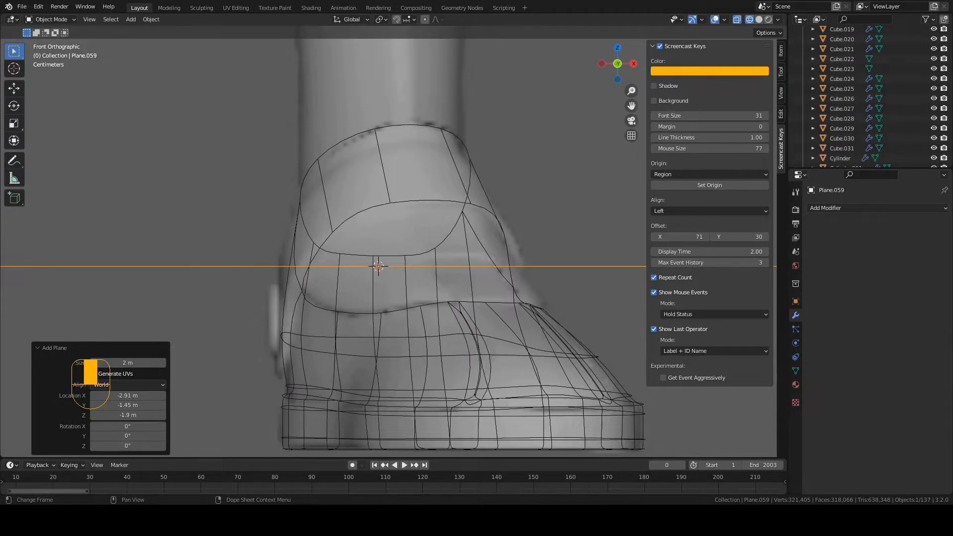
key(s)
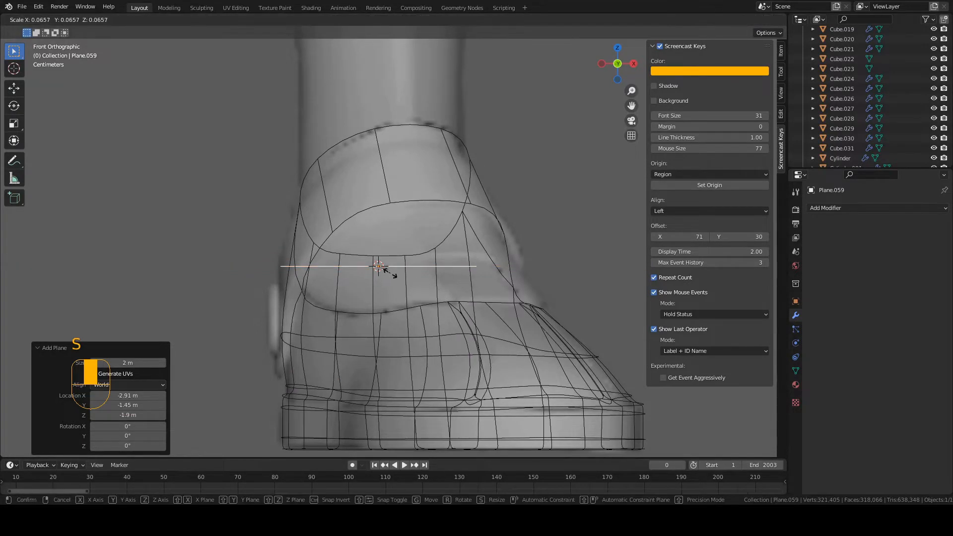
click(380, 269)
key(g)
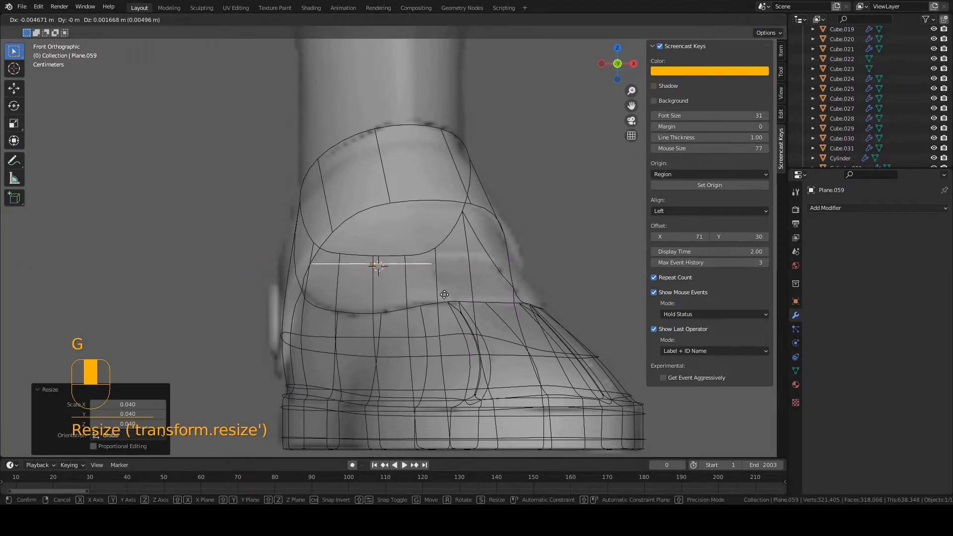
click(397, 281)
Step: In the side view, move the plane forward about 0.21 m and rotate it about -31° to follow the instep slope
scroll(412, 288, up, 2)
key(KP_3)
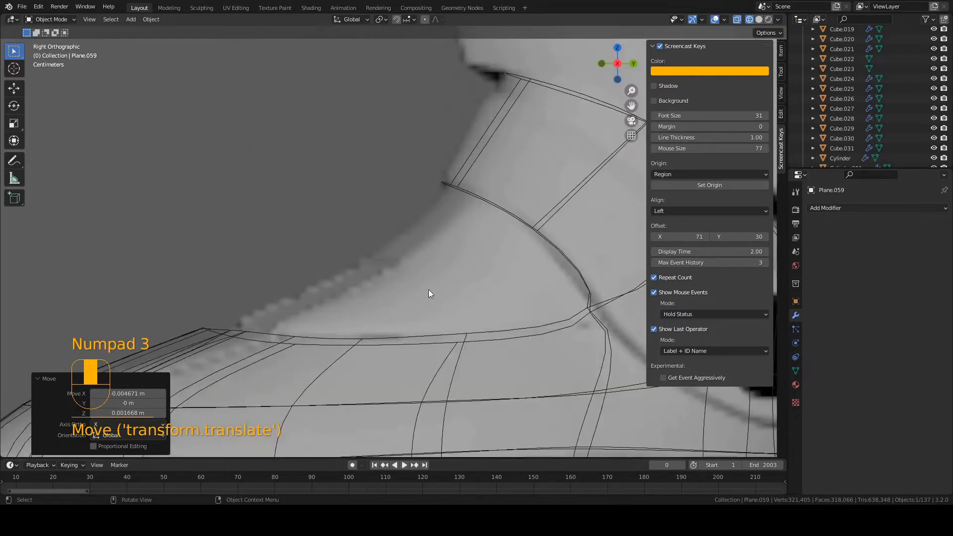
scroll(428, 290, down, 5)
key(g)
click(443, 284)
scroll(436, 320, up, 3)
key(r)
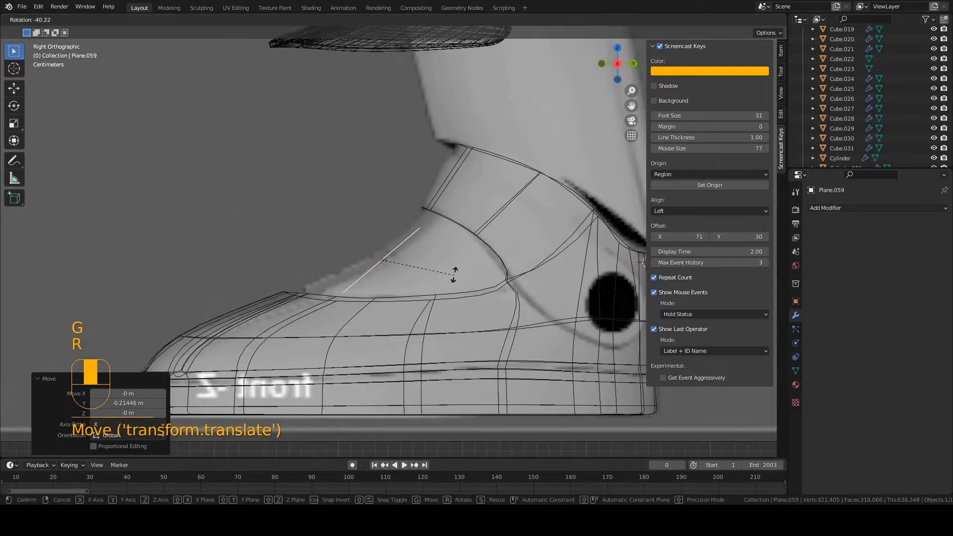
click(455, 288)
key(g)
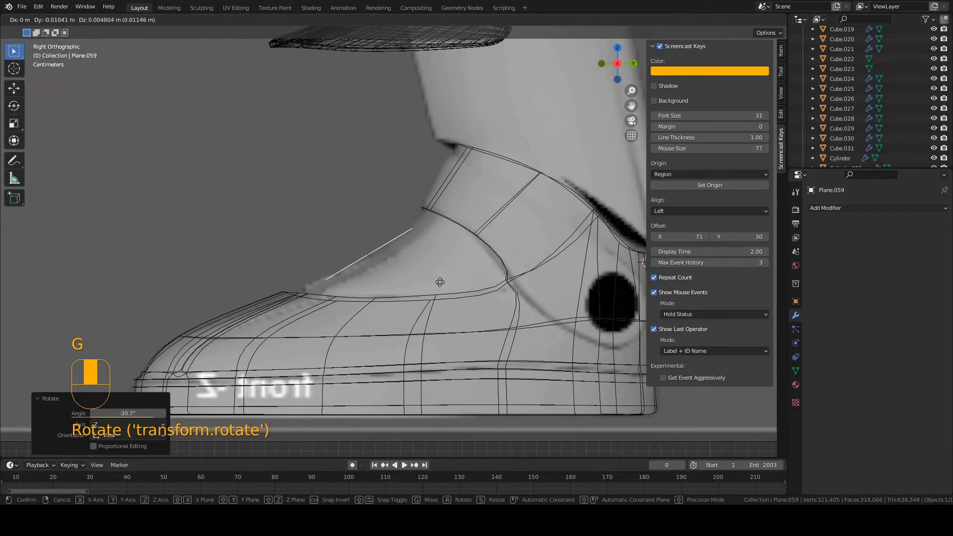
click(440, 287)
Step: In the front view, move the plane's upper-right vertex to the ankle band's lower rim and its lower-right vertex to the shoe opening's edge
key(KP_1)
scroll(453, 291, up, 3)
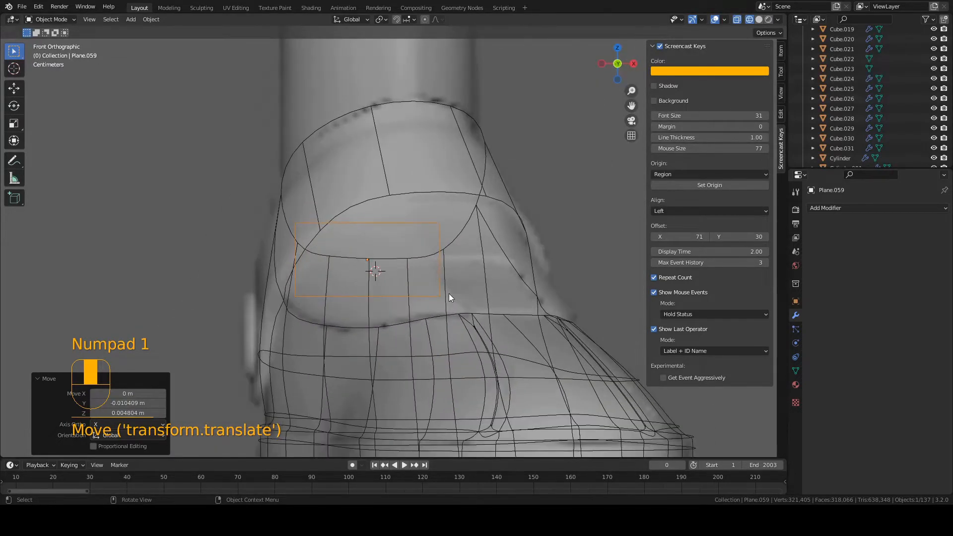
key(Tab)
key(1)
click(447, 234)
key(g)
click(400, 221)
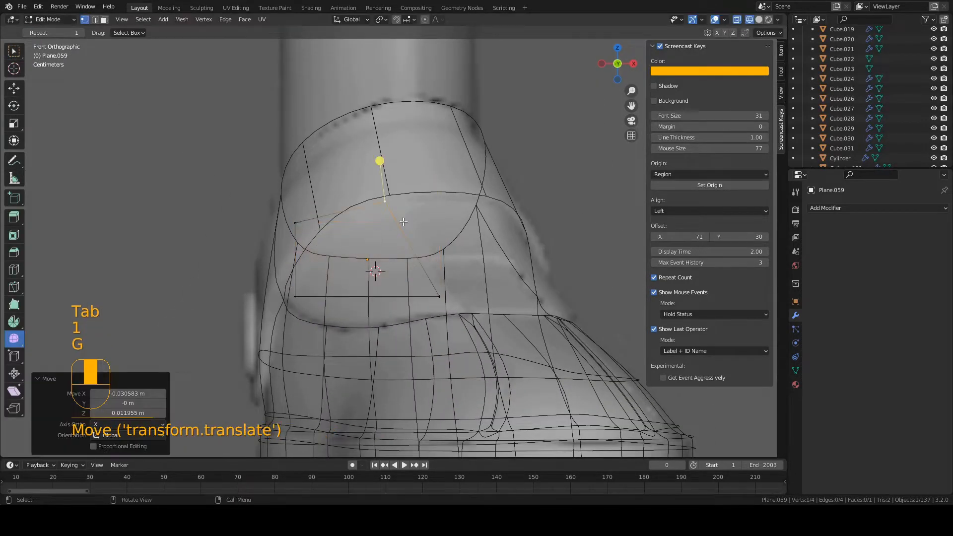
click(438, 294)
key(g)
click(466, 315)
Step: Move the plane's lower-left and upper-left vertices onto the outer side of the boot opening
click(295, 297)
key(g)
click(283, 304)
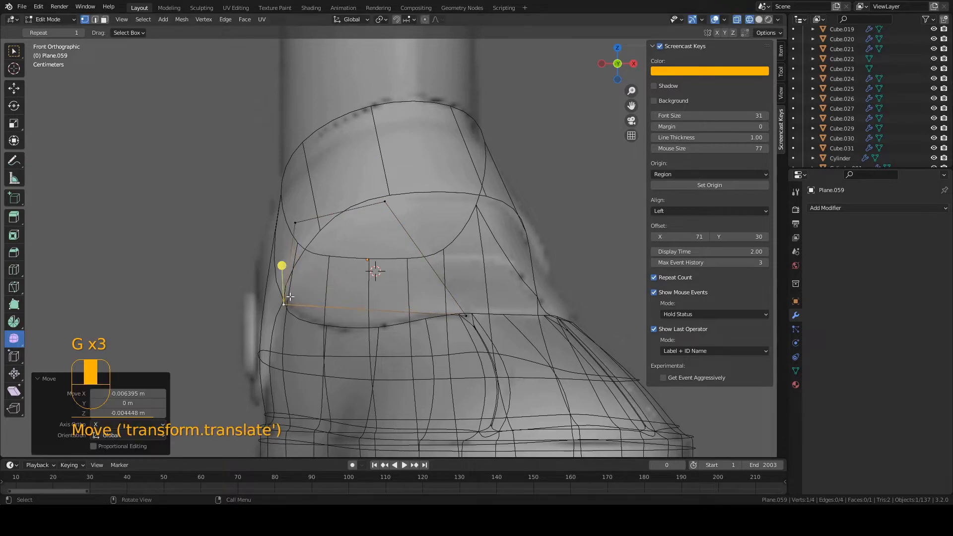
click(295, 223)
key(g)
click(285, 264)
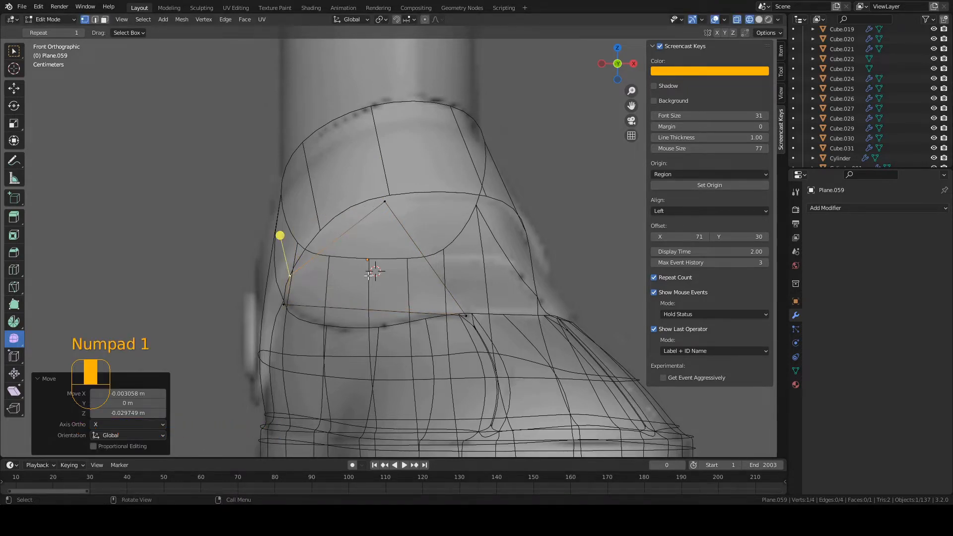
Step: In the side view, move the plane's outer upper vertex back to the rear corner of the opening
middle_drag(372, 271, 407, 267)
key(z)
key(KP_3)
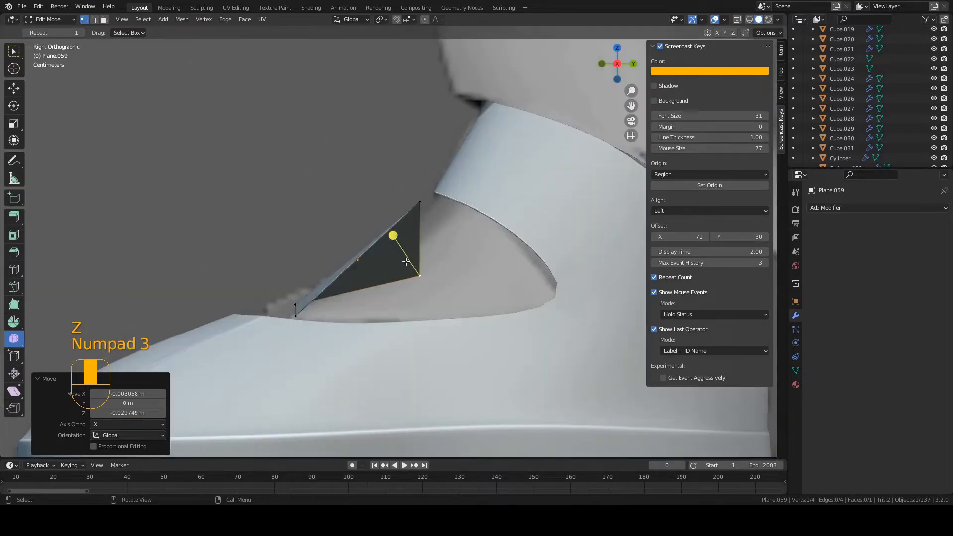
key(g)
click(571, 292)
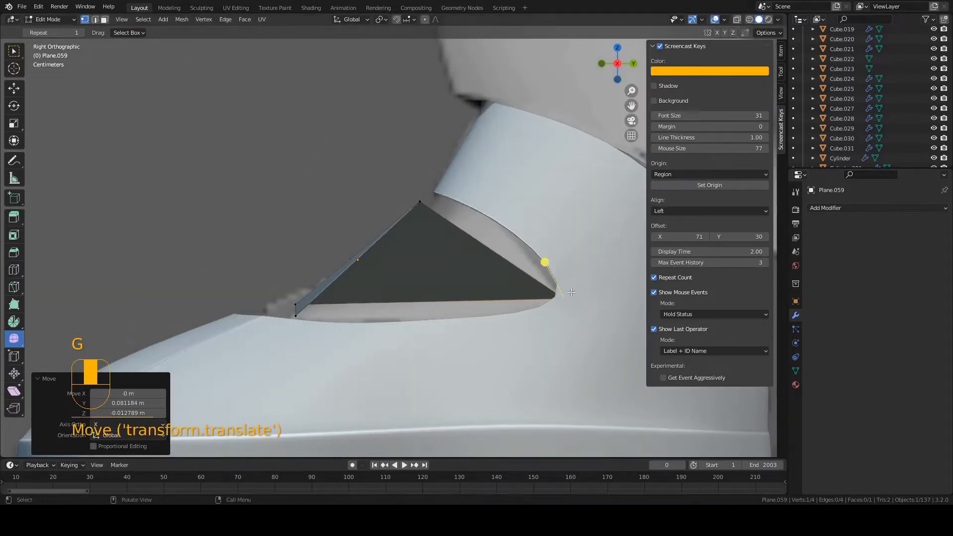
Step: Move the plane's two front vertices forward along the lower edge of the opening in the side view
click(292, 297)
key(g)
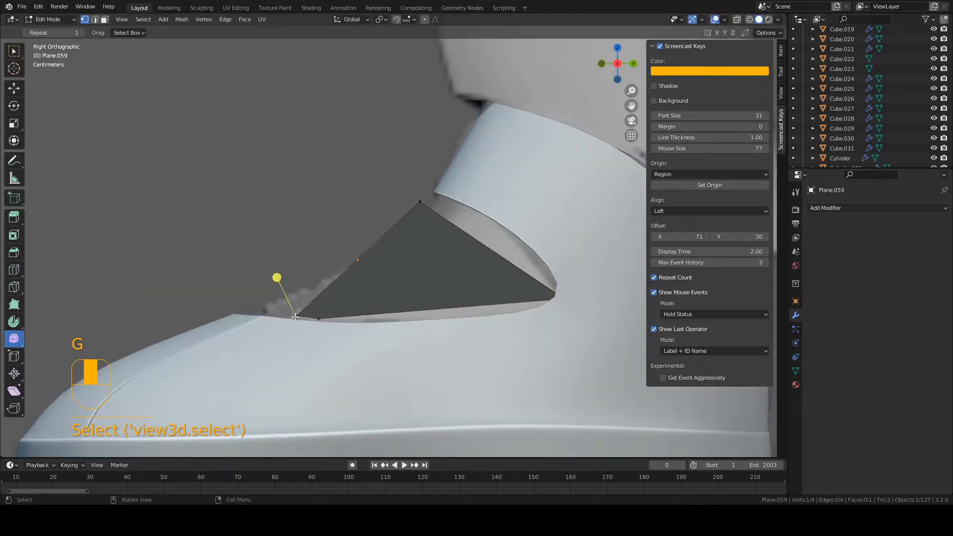
click(262, 317)
click(318, 318)
key(g)
click(307, 317)
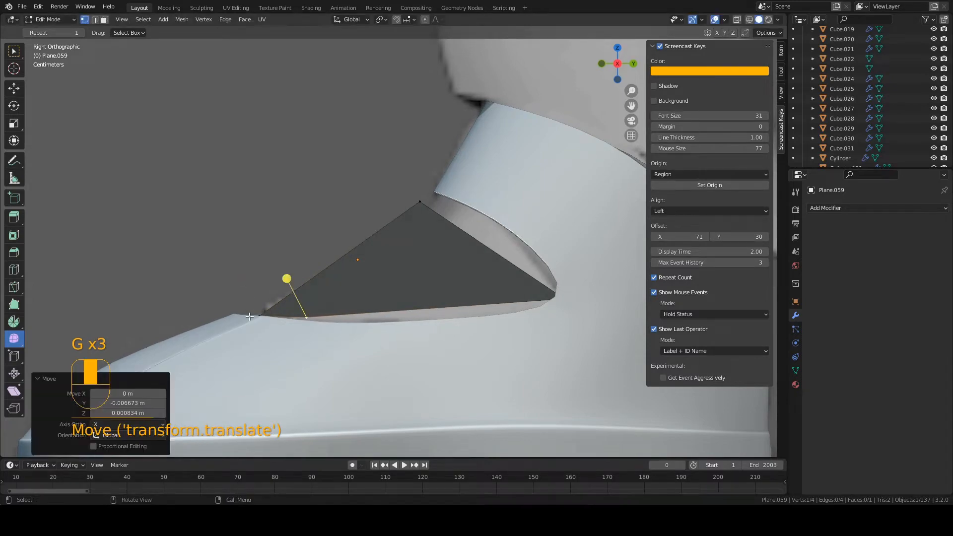
click(254, 317)
key(g)
click(254, 311)
Step: Move the plane's top vertex against the ankle band's lower rim and shift it along the X axis
key(z)
click(420, 202)
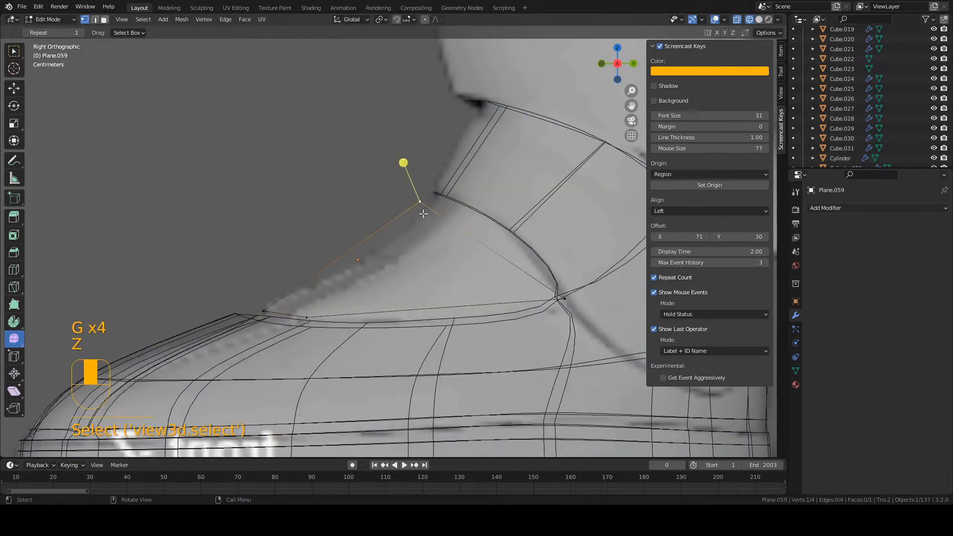
key(g)
click(438, 211)
key(z)
mouse_move(438, 211)
middle_down()
mouse_move(410, 241)
mouse_move(441, 238)
mouse_move(374, 261)
mouse_move(389, 286)
mouse_move(373, 288)
middle_up()
key(g)
key(x)
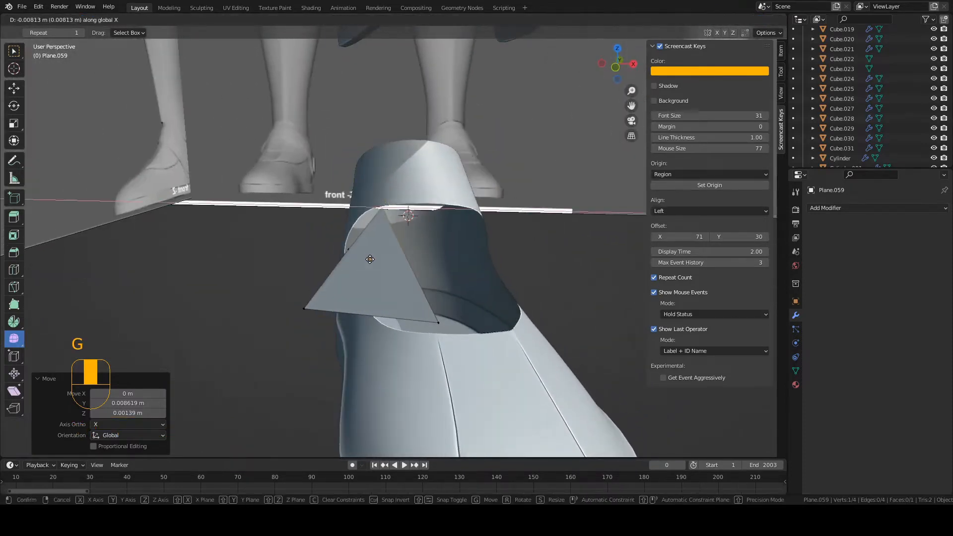
click(318, 334)
Step: Save the file and move the plane's outer front vertex inward about 0.048 m in X onto the opening's edge
middle_drag(318, 333, 344, 316)
middle_drag(317, 251, 351, 266)
click(386, 319)
middle_drag(387, 318, 341, 298)
key(ctrl+s)
scroll(366, 282, up, 3)
key(g)
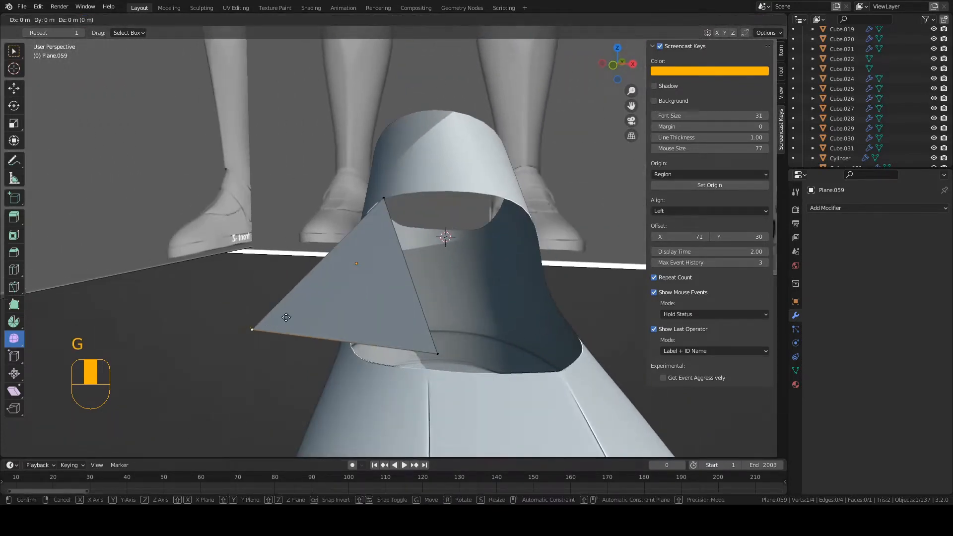
click(383, 325)
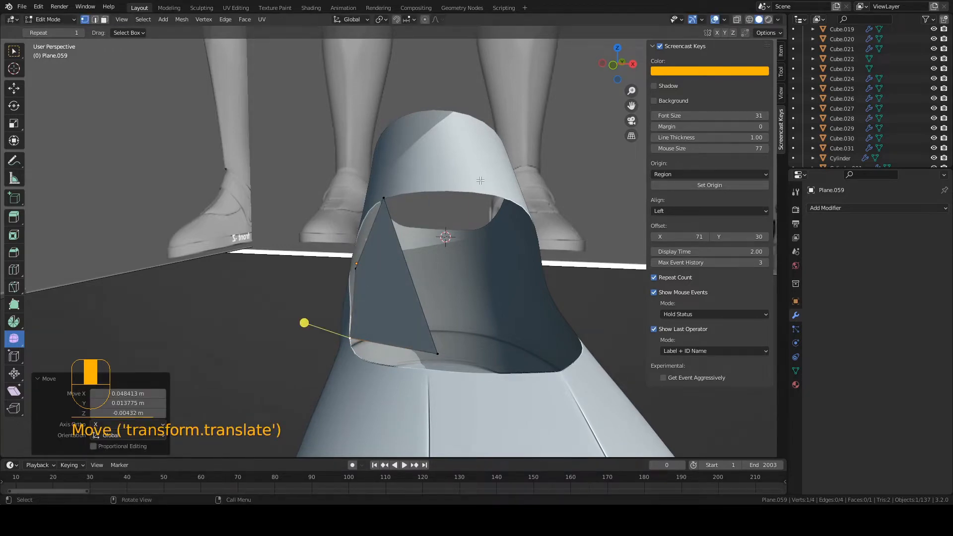
Step: Move the plane's outer rear vertex about -0.005 m along X onto the side edge of the opening
middle_drag(480, 180, 597, 241)
middle_drag(446, 246, 494, 278)
click(311, 263)
key(g)
click(356, 265)
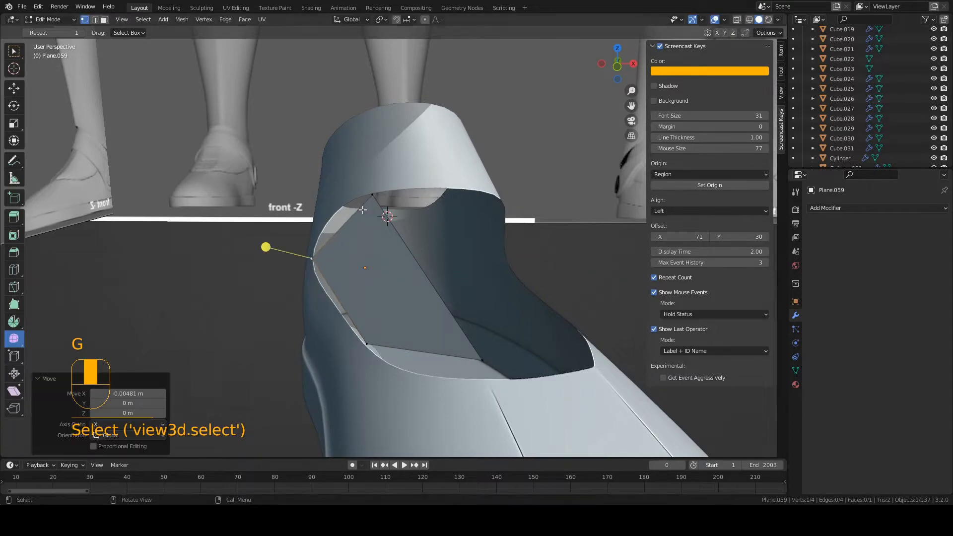
Step: Undo the last two changes and move the plane's front tip vertex forward along Y to the opening's front edge
middle_drag(357, 264, 421, 203)
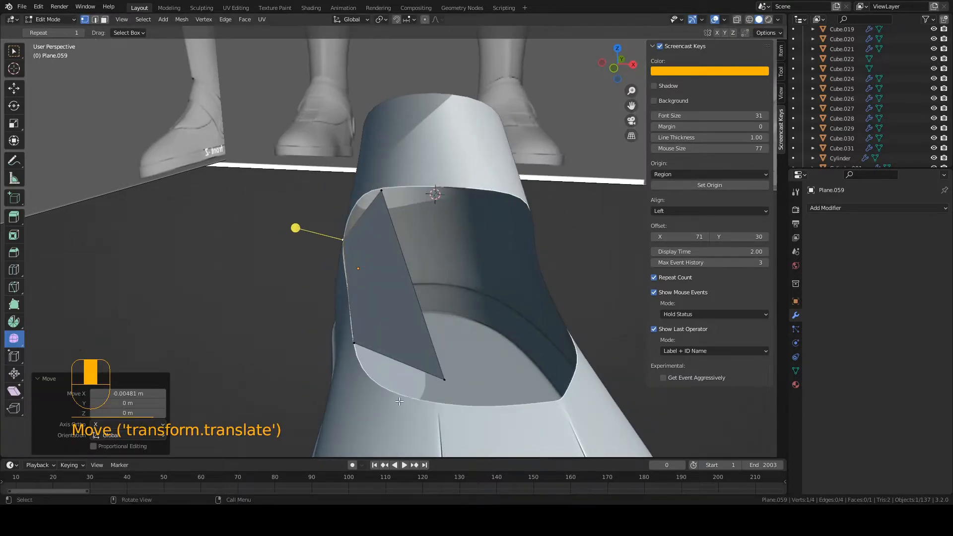
middle_drag(399, 401, 268, 288)
key(ctrl+z)
key(ctrl+z)
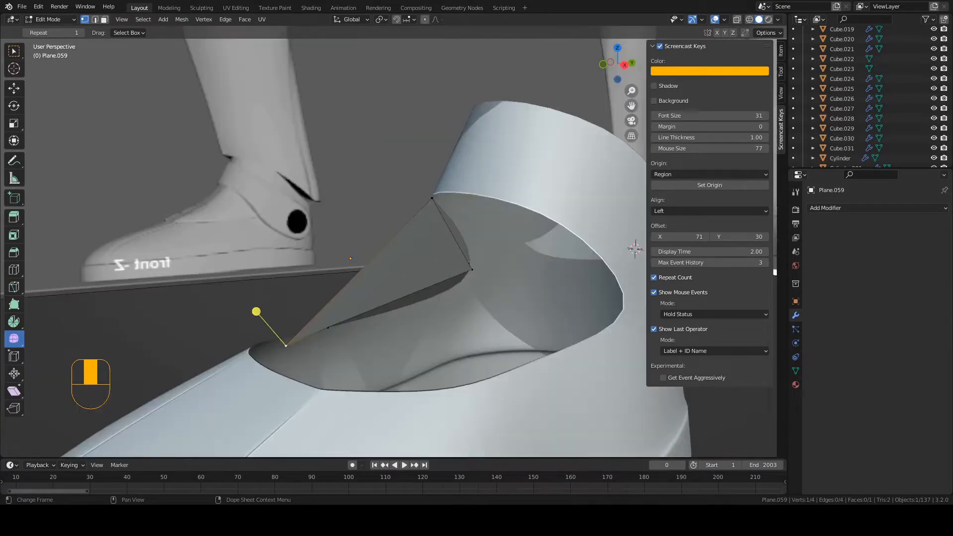
click(285, 343)
key(g)
middle_click(265, 353)
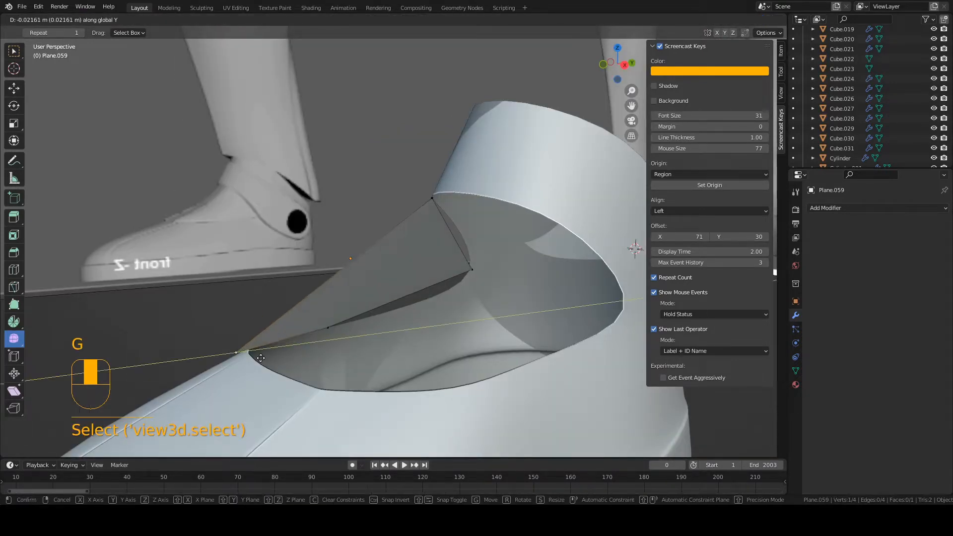
click(270, 359)
Step: Move the plane's rear corner vertex about -0.005 m along Y to the opening's edge and save the file
middle_drag(270, 360, 322, 320)
click(323, 348)
key(ctrl+s)
click(183, 300)
key(g)
middle_click(189, 302)
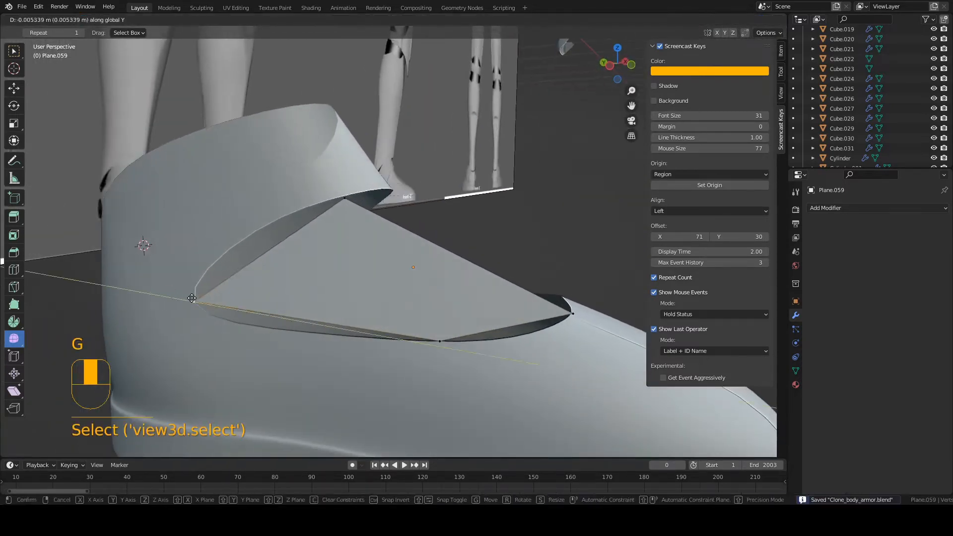
click(194, 303)
key(ctrl+s)
Step: Add a lengthwise loop cut across the plane and move its upper vertex up onto the ankle band's rim
middle_drag(335, 227, 312, 234)
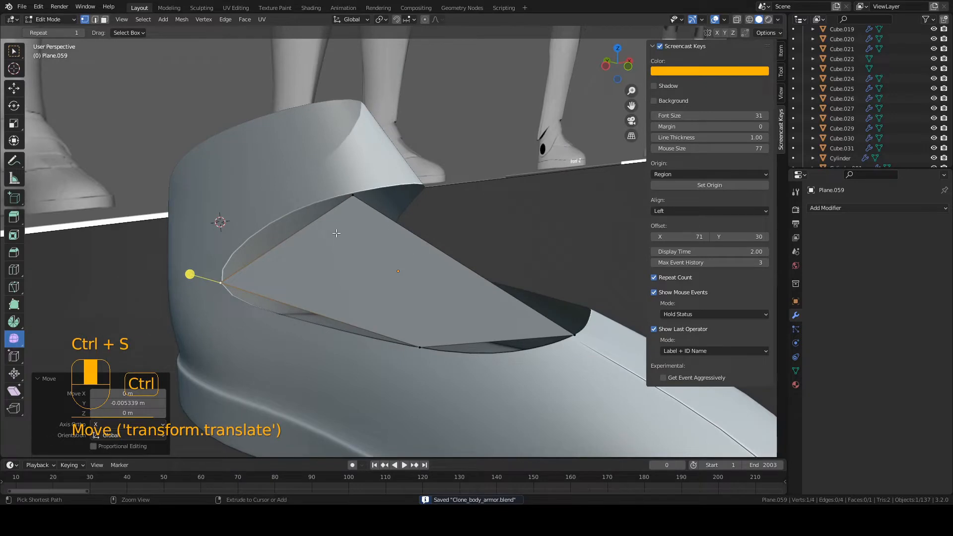
key(ctrl+r)
click(293, 237)
key(1)
click(285, 242)
middle_drag(285, 243, 337, 271)
key(g)
click(328, 255)
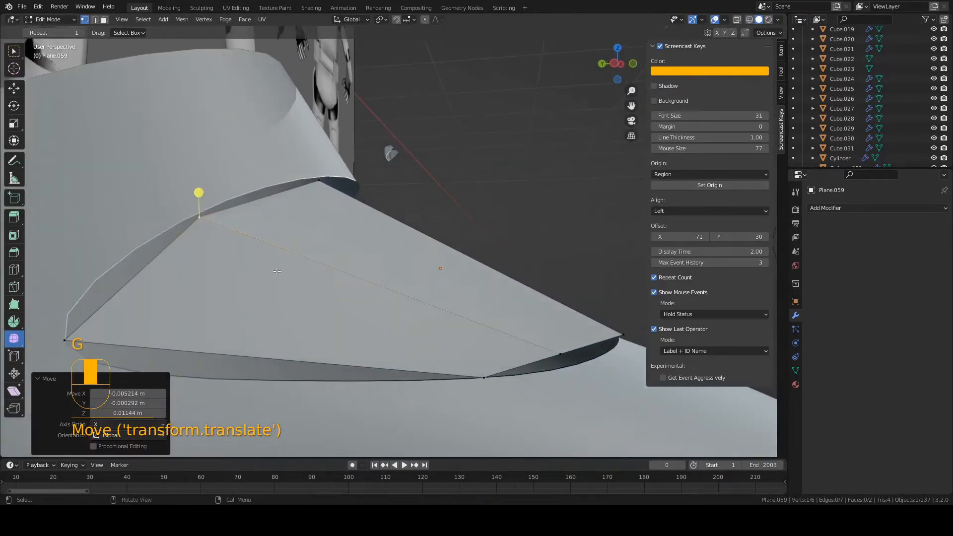
Step: Fine-tune the position of the loop cut's upper vertex against the ankle band's rim from other angles
key(g)
click(253, 266)
middle_drag(240, 267, 331, 210)
key(g)
click(284, 268)
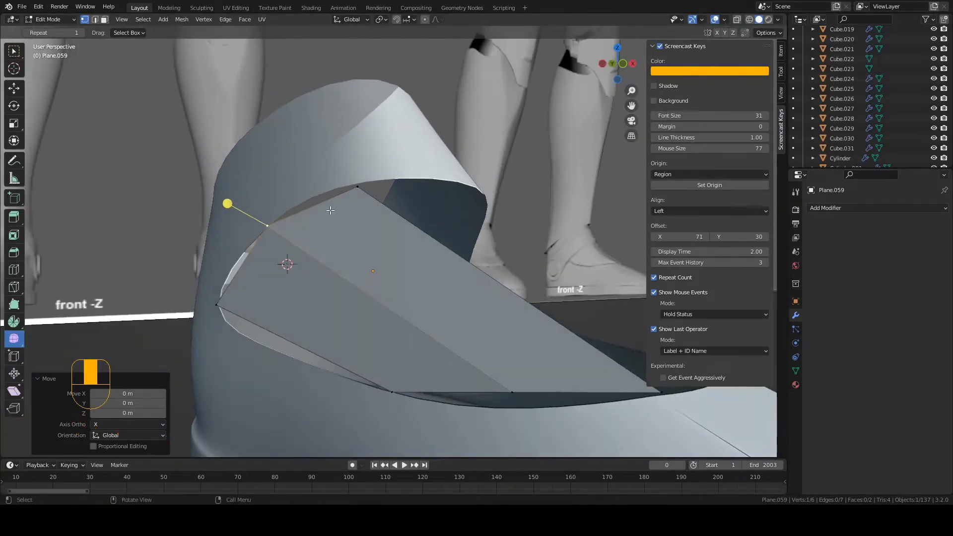
Step: Save the file and add a crosswise loop cut near the middle of the plane
middle_drag(369, 323, 283, 232)
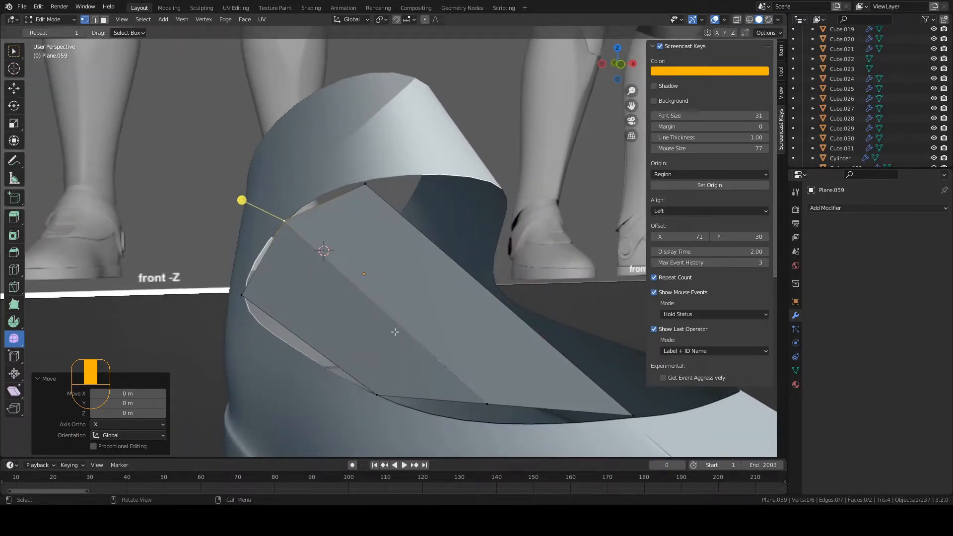
middle_drag(394, 332, 330, 238)
key(ctrl+s)
middle_drag(249, 218, 298, 268)
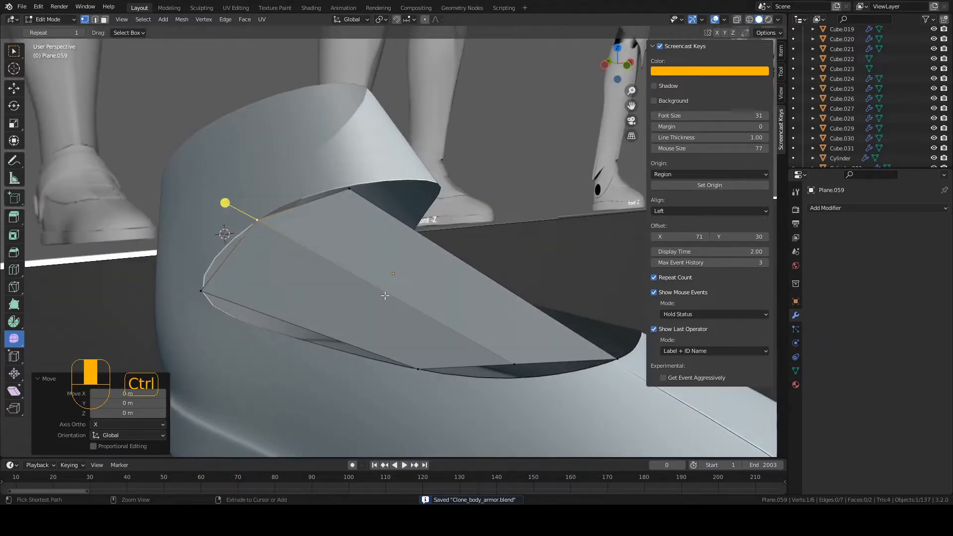
key(ctrl+r)
click(377, 286)
click(380, 287)
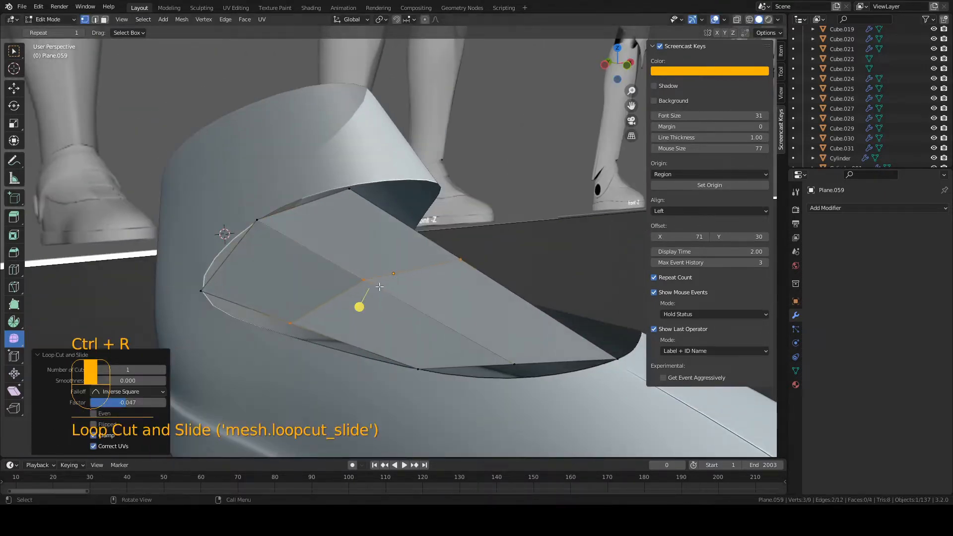
Step: Move the crosswise loop cut's lower vertex outward onto the shoe opening's edge, refining it from several angles
click(289, 324)
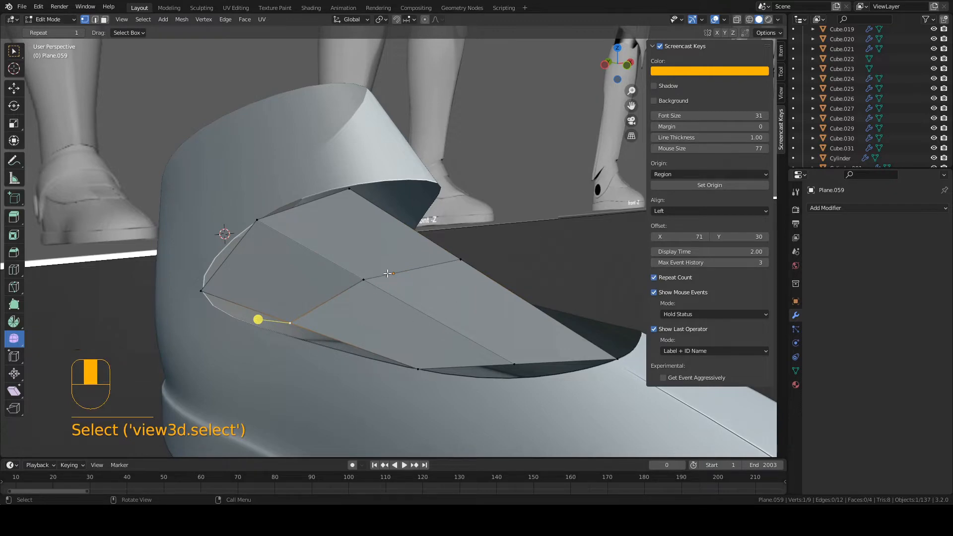
key(g)
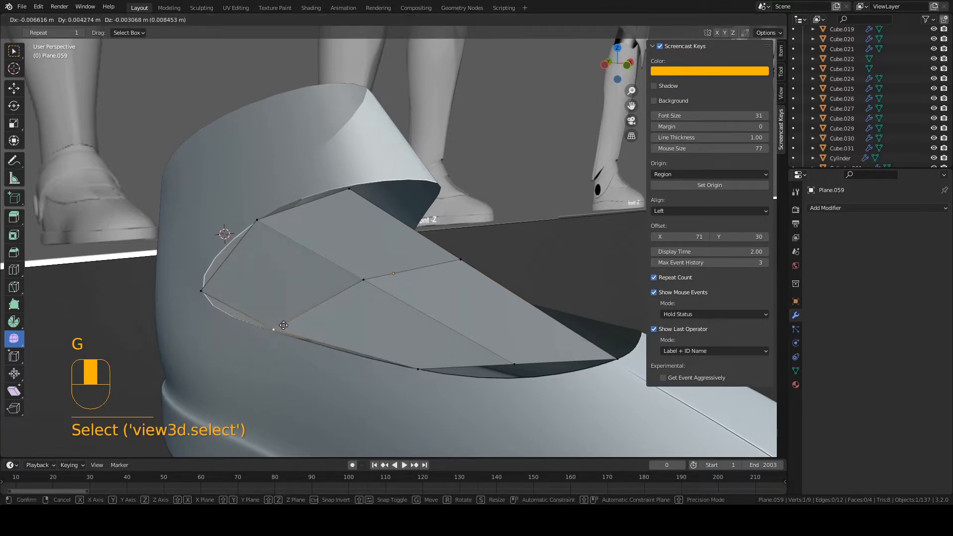
click(289, 323)
middle_drag(288, 323, 232, 308)
key(g)
click(314, 328)
middle_drag(313, 327, 373, 342)
key(g)
click(318, 316)
key(g)
click(325, 328)
Step: Move another of the plane's lower-edge vertices onto the shoe opening's edge and save the file
click(313, 303)
key(g)
click(329, 316)
key(g)
click(498, 322)
key(ctrl+s)
Step: Move the plane's front middle vertex along Y and X, then freely, onto the shoe opening's front edge and save the file
key(Tab)
key(Tab)
key(1)
click(513, 329)
key(g)
key(y)
click(462, 343)
key(g)
key(x)
click(370, 313)
key(g)
click(395, 307)
key(ctrl+s)
key(Tab)
key(Tab)
Step: Reposition the central vertex where the two loop cuts cross, return to Object Mode and save the file
click(366, 282)
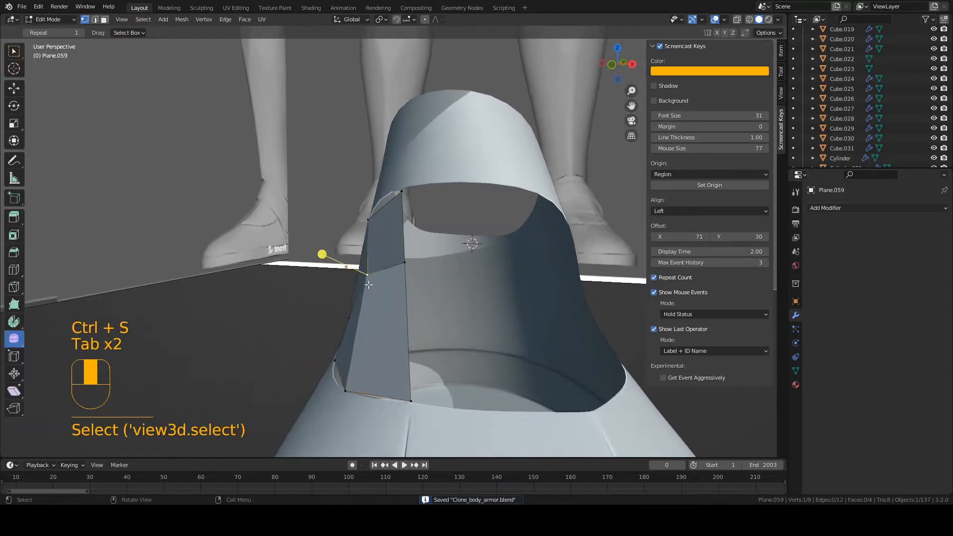
key(g)
middle_drag(366, 282, 328, 303)
click(368, 306)
key(Tab)
key(ctrl+s)
key(a)
key(a)
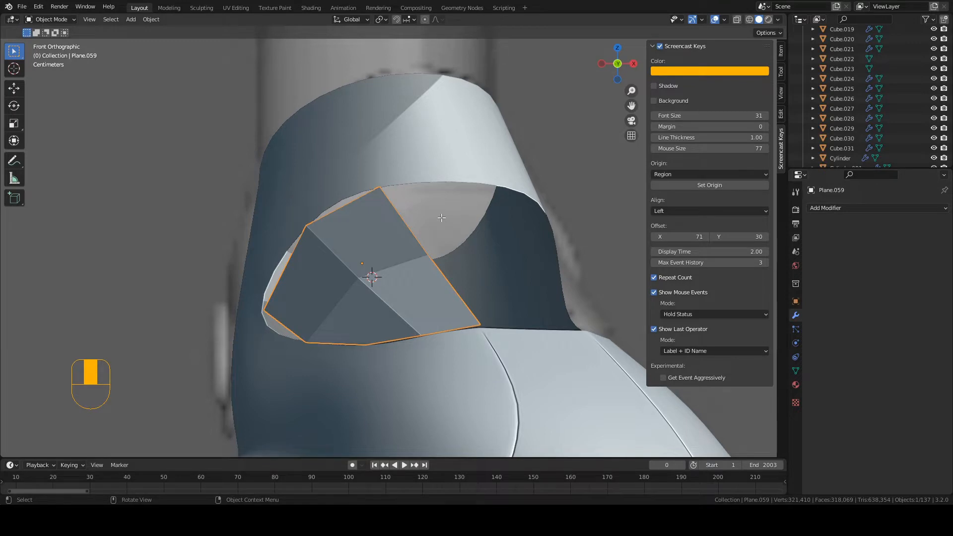
Step: Save the file and add a Subdivision Surface modifier to the panel
key(Tab)
key(ctrl+s)
key(Tab)
click(841, 207)
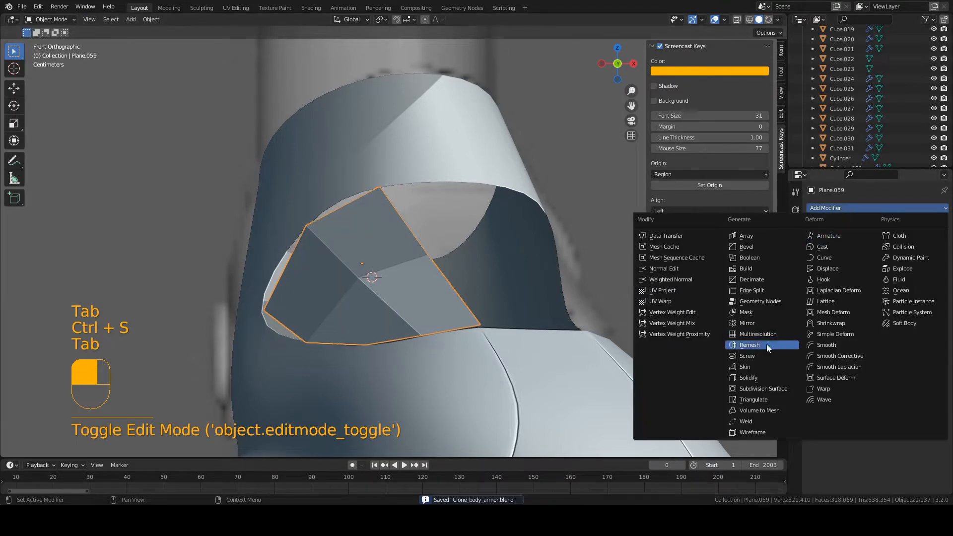
click(771, 389)
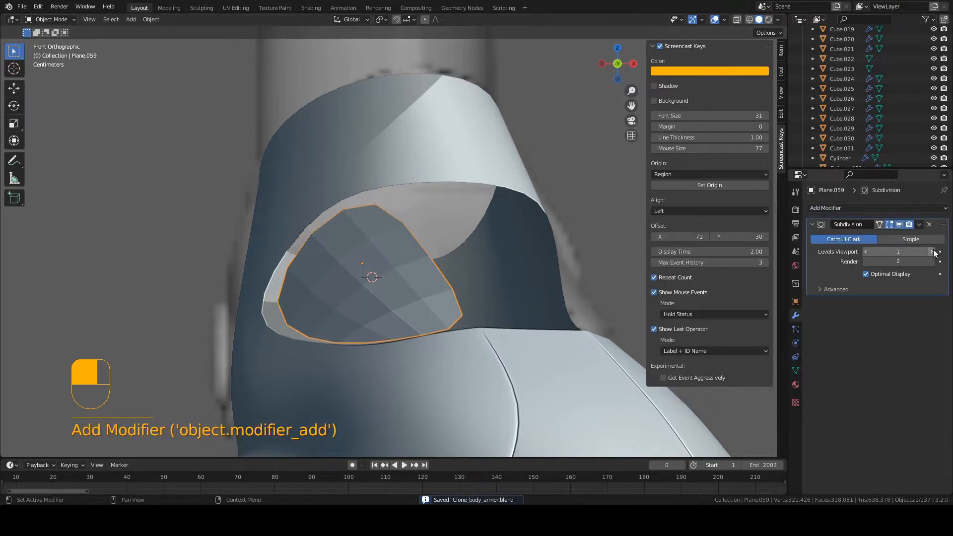
Step: Compare the Subdivision modifier's viewport levels 0, 1 and 2 on the panel and return the level to 1
click(864, 252)
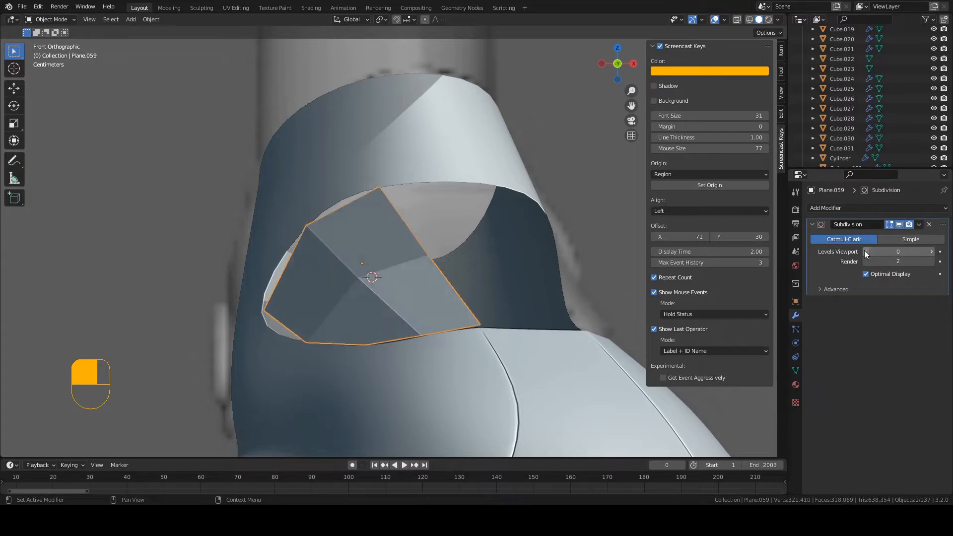
click(931, 252)
key(ctrl+s)
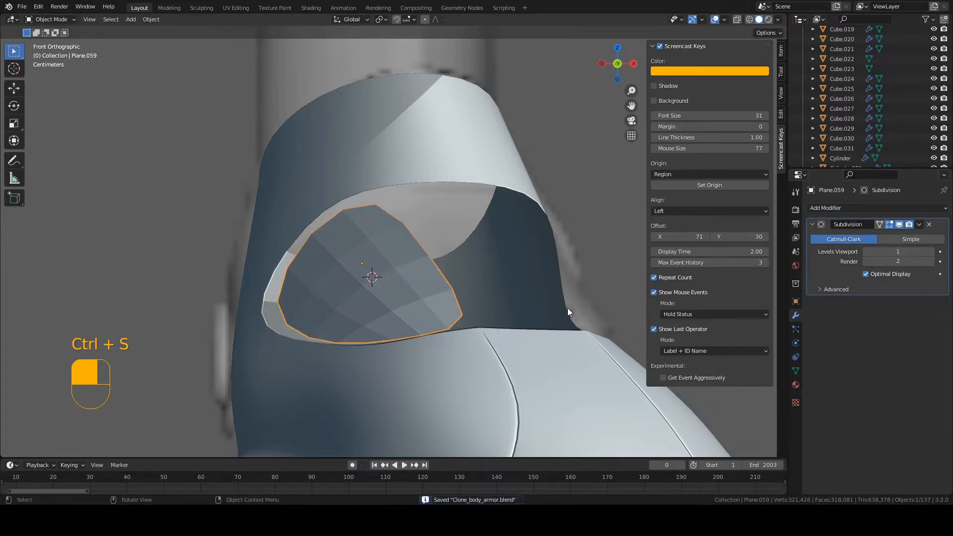
click(865, 251)
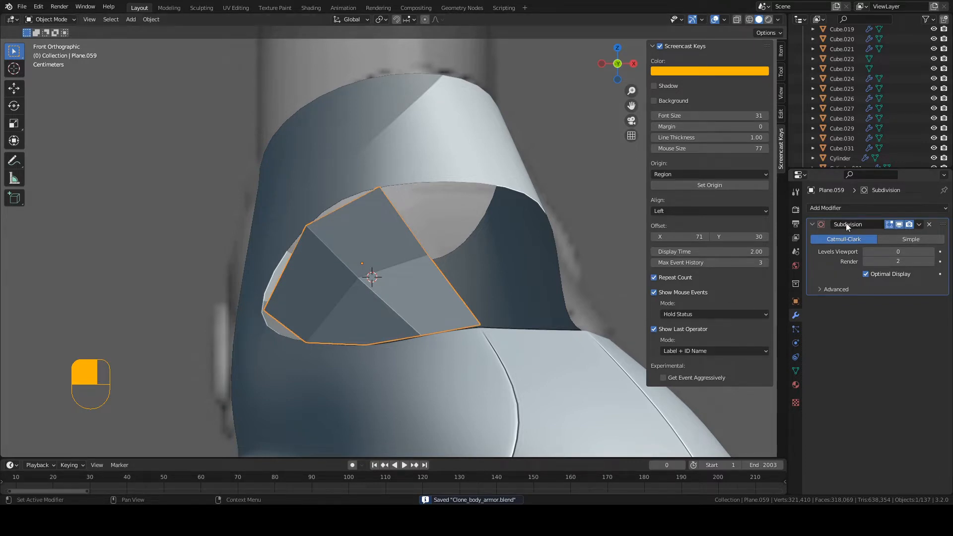
key(ctrl+s)
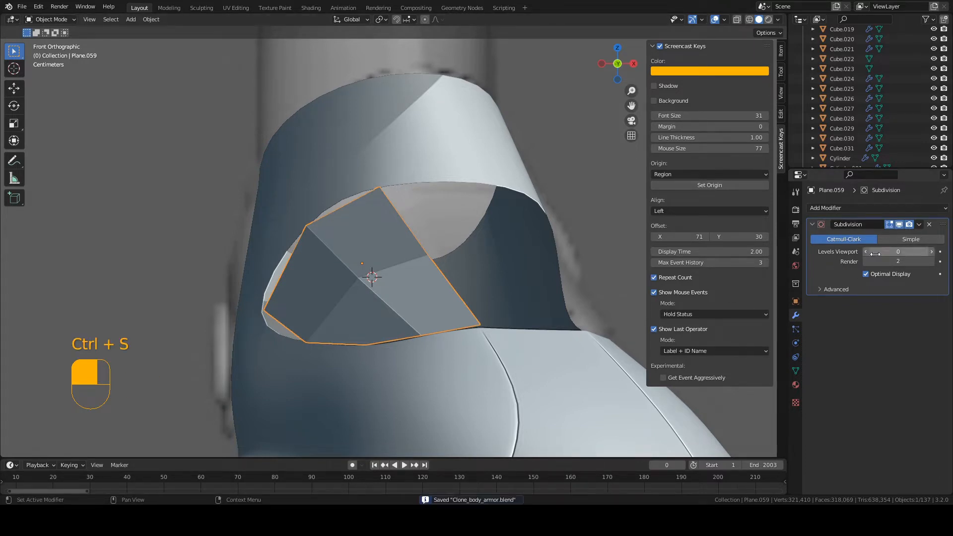
double_click(931, 252)
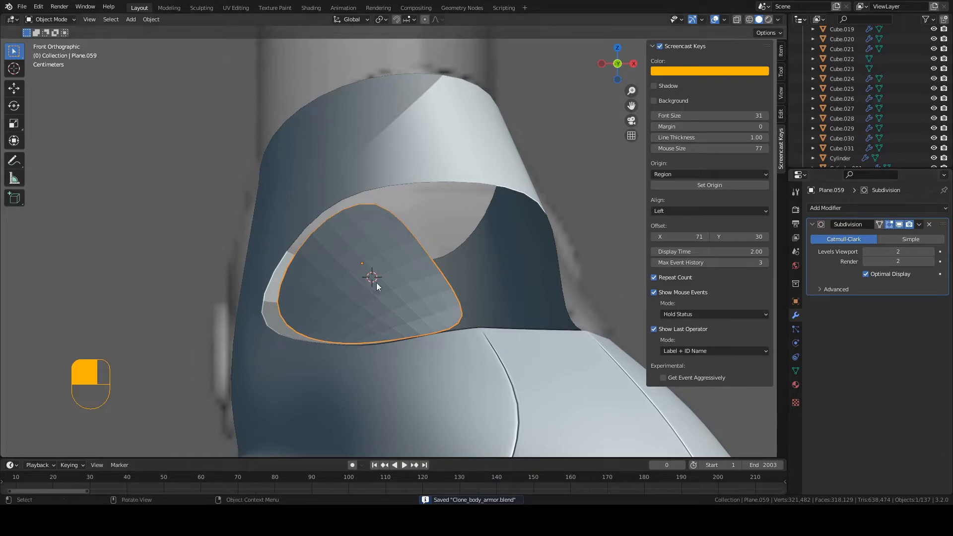
click(866, 251)
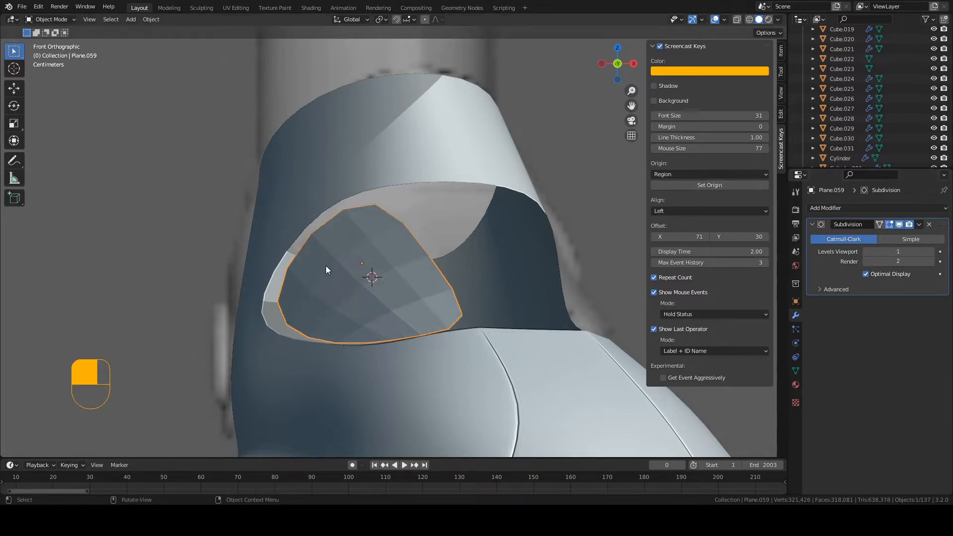
Step: Move the panel's rear corner vertex about -0.0025 m along X to the opening's edge and save the file
key(Tab)
scroll(297, 281, down, 2)
key(z)
middle_drag(298, 281, 336, 284)
scroll(287, 275, up, 2)
click(286, 275)
key(g)
key(x)
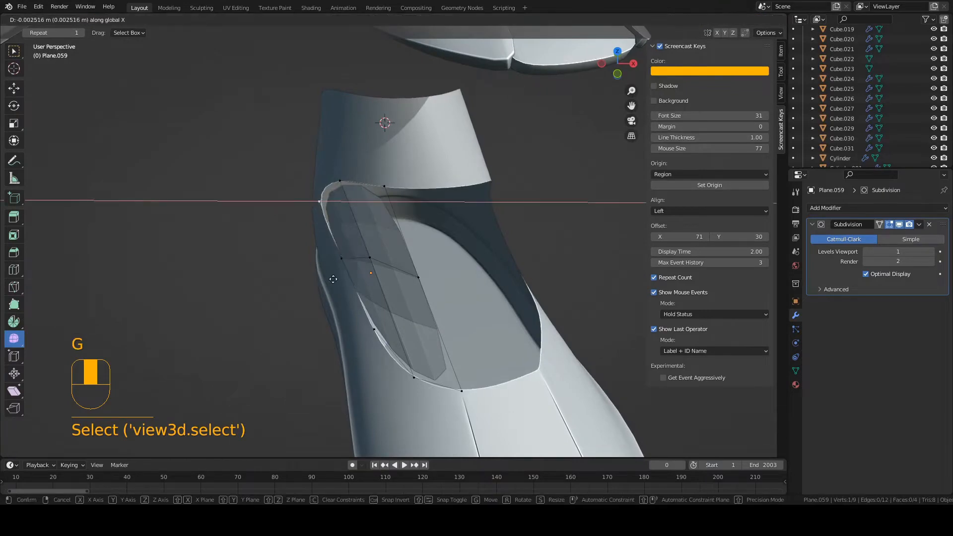
click(334, 278)
key(ctrl+s)
Step: Move the panel's upper front vertex about 0.001 m up along Z onto the ankle band's rim and save the file
click(342, 179)
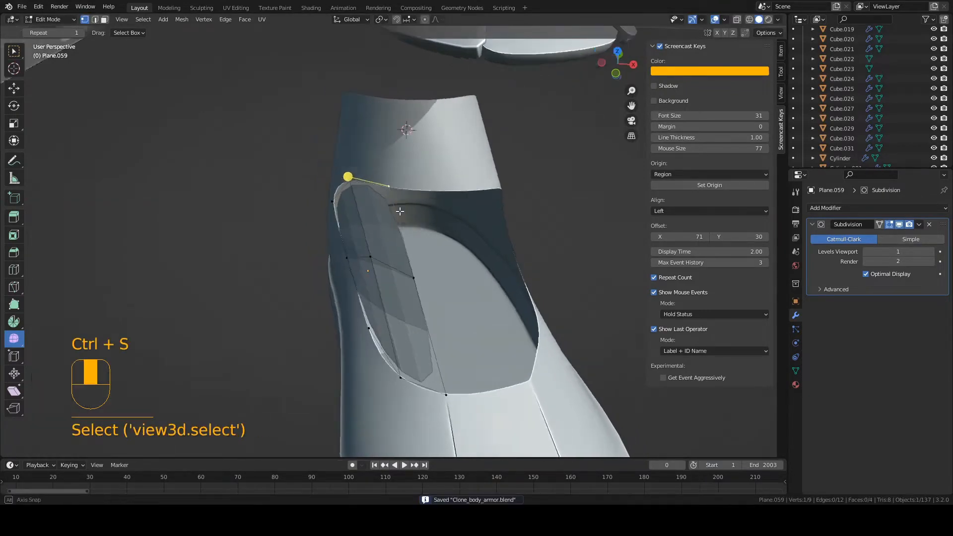
middle_drag(342, 179, 378, 301)
key(g)
click(408, 216)
key(ctrl+s)
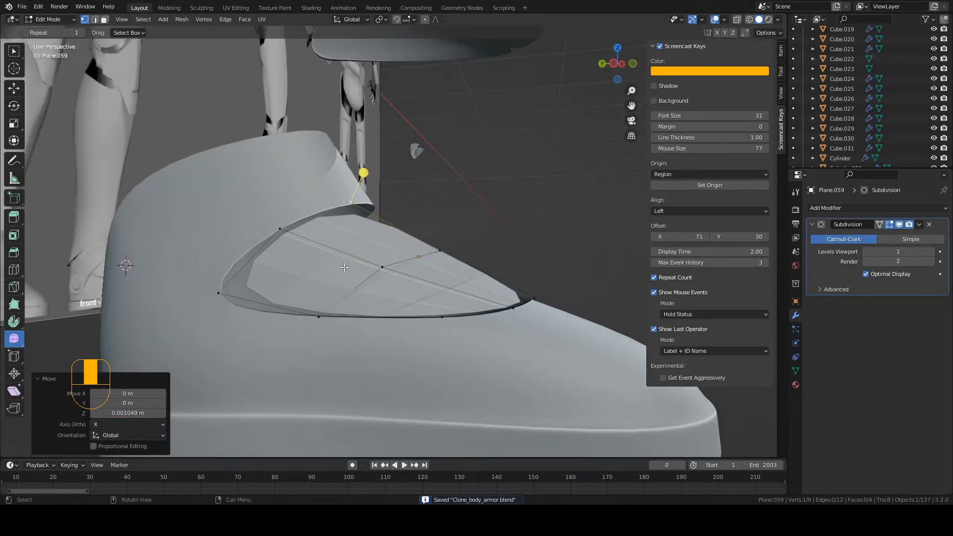
Step: Add a crosswise loop cut through the panel's rear half and slide it backward toward the rear edge
middle_drag(344, 267, 309, 237)
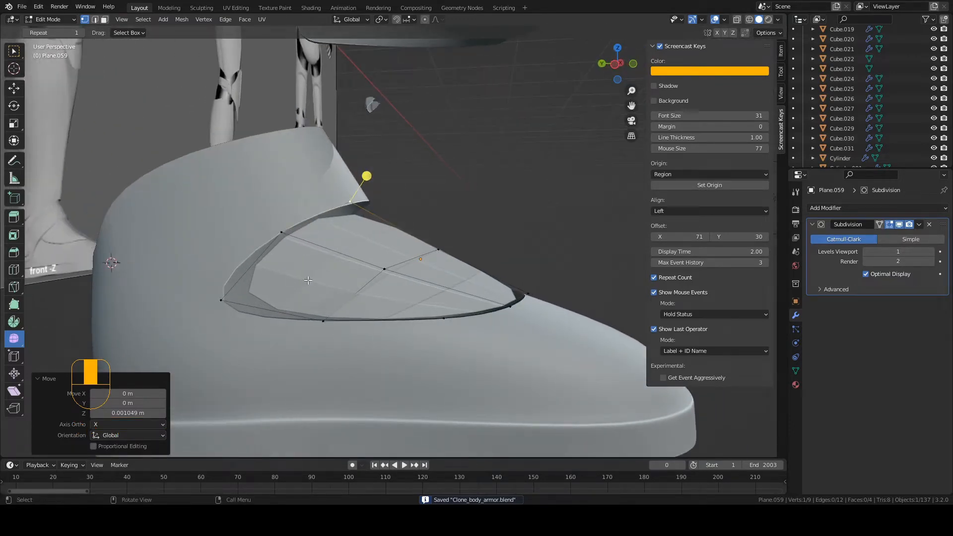
key(ctrl+r)
click(379, 257)
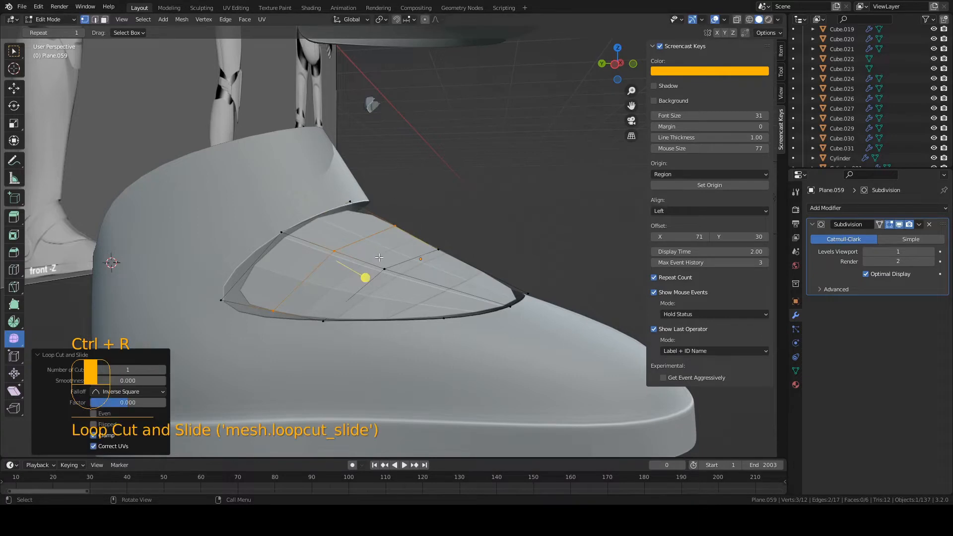
key(g)
key(g)
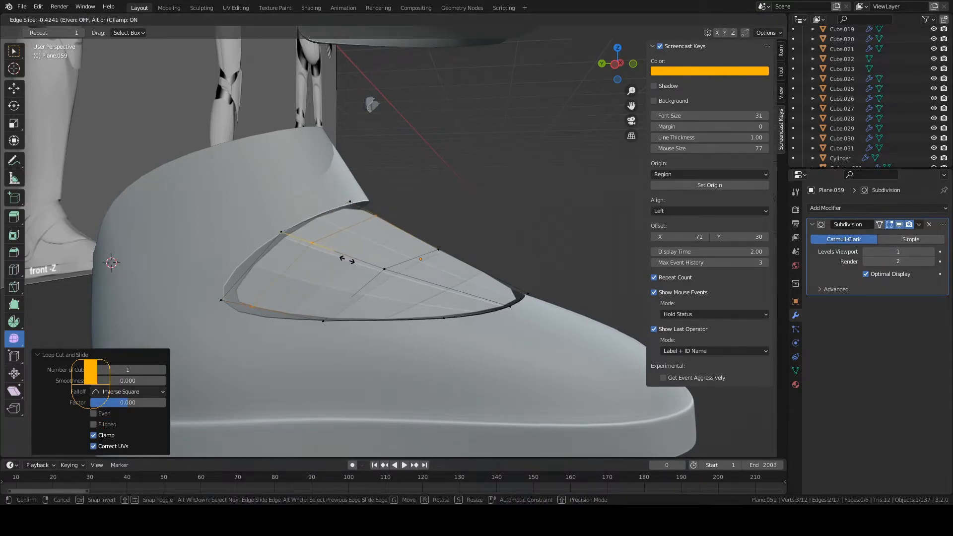
click(345, 260)
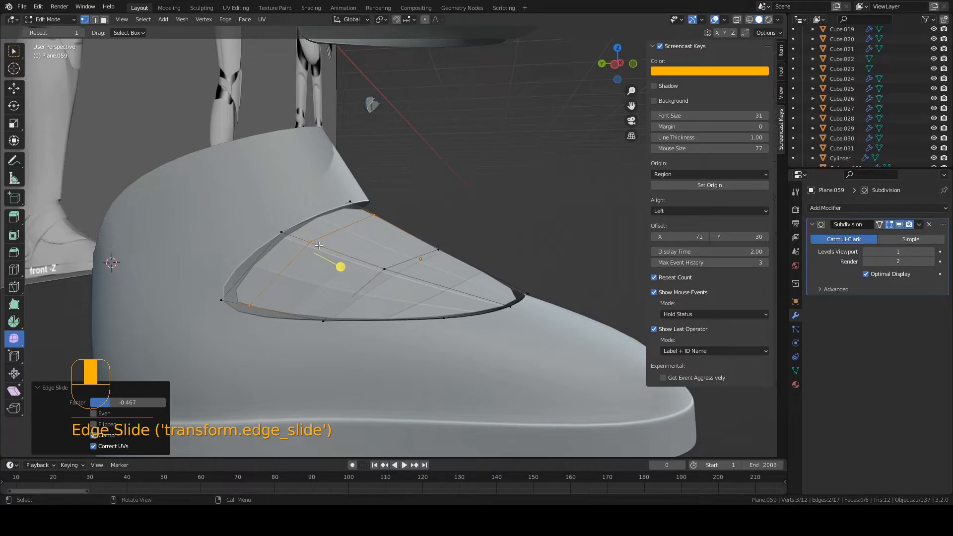
key(g)
key(g)
click(322, 251)
Step: Move the new loop cut's lower vertex and another lower-edge vertex onto the shoe opening's edge
click(240, 310)
middle_drag(298, 307, 193, 284)
key(g)
click(251, 318)
key(g)
click(347, 315)
click(400, 345)
key(g)
click(396, 346)
key(Tab)
key(Tab)
Step: Adjust the panel's middle vertex on the ankle band's rim along X, then freely, and save the file
click(280, 237)
key(g)
key(x)
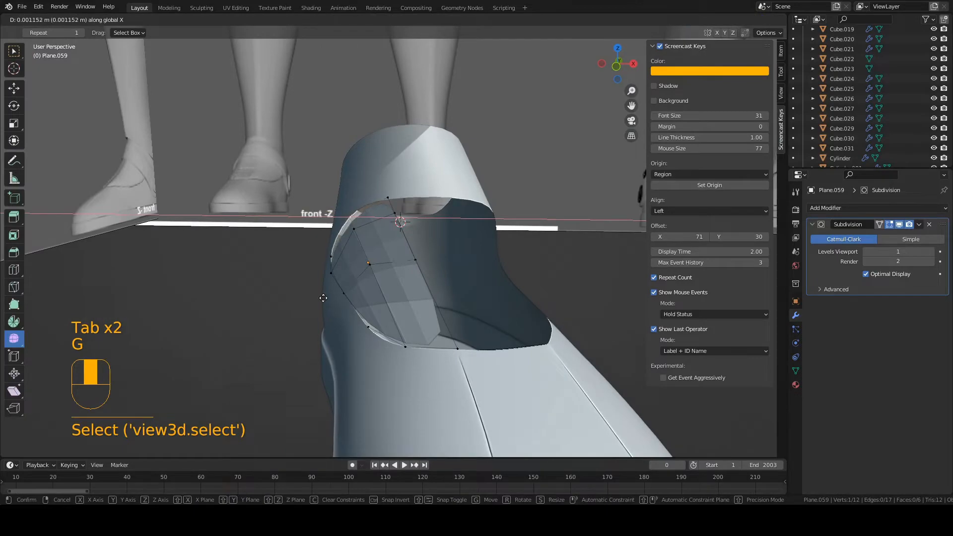
click(322, 295)
middle_drag(322, 295, 365, 265)
key(g)
click(297, 308)
key(Tab)
key(ctrl+s)
key(Tab)
Step: Reposition the panel's upper rear edge against the ankle band's rim using edge selection
click(343, 266)
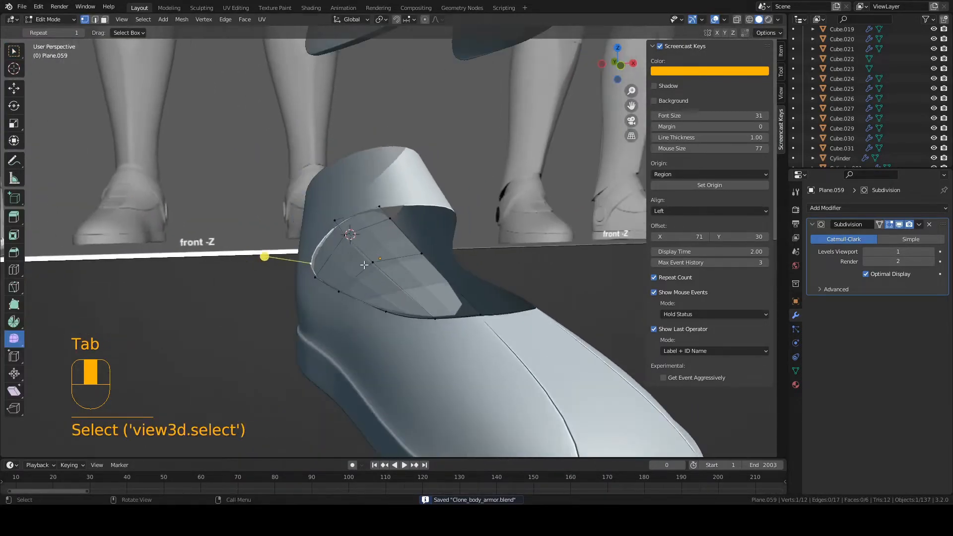
key(2)
click(341, 229)
key(g)
middle_drag(341, 230, 326, 279)
key(g)
click(327, 250)
key(g)
click(306, 249)
Step: Move the short edge at the panel's upper front corner up against the ankle band's rim
middle_drag(395, 217, 400, 216)
click(397, 217)
key(g)
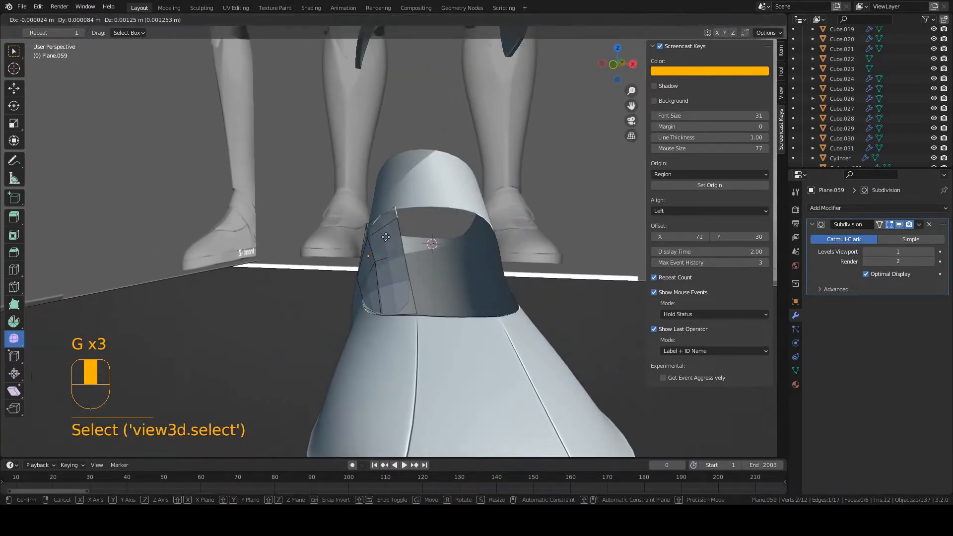
click(395, 218)
key(Tab)
middle_drag(332, 282, 402, 270)
key(Tab)
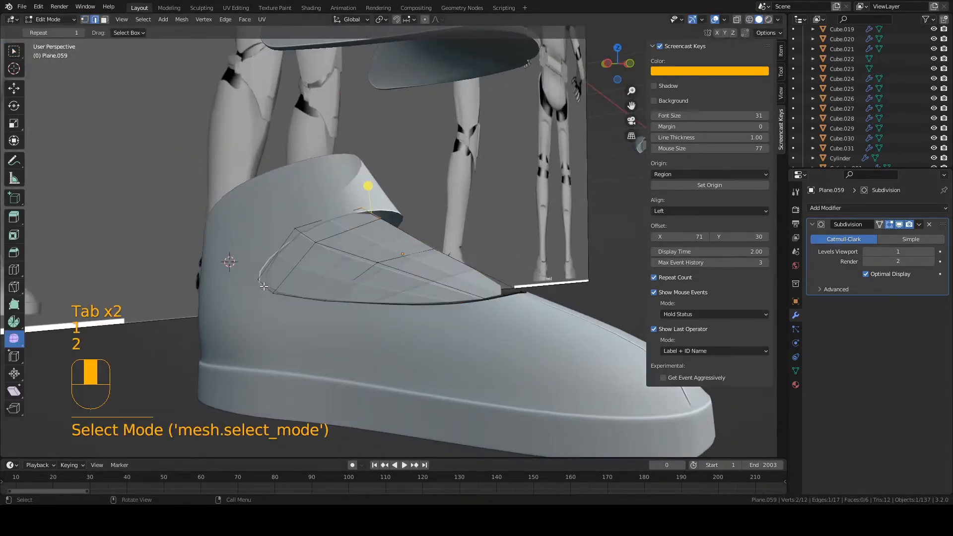
Step: Move the short edge at the panel's lower rear corner out to the opening's edge, return to Object Mode and save the file
click(259, 287)
key(g)
middle_drag(263, 286, 360, 294)
click(258, 284)
key(g)
click(335, 295)
key(g)
click(379, 322)
key(Tab)
key(ctrl+s)
key(a)
key(a)
key(ctrl+s)
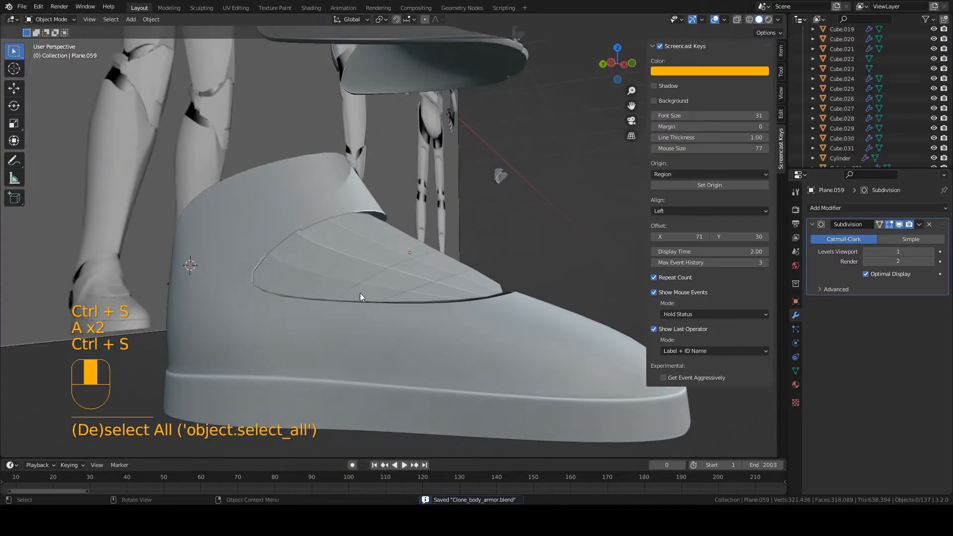
Step: Set the Subdivision viewport level to 2 and move the panel's middle rim vertex to follow the ankle band's edge
middle_drag(478, 281, 268, 279)
key(Tab)
key(1)
click(288, 230)
key(g)
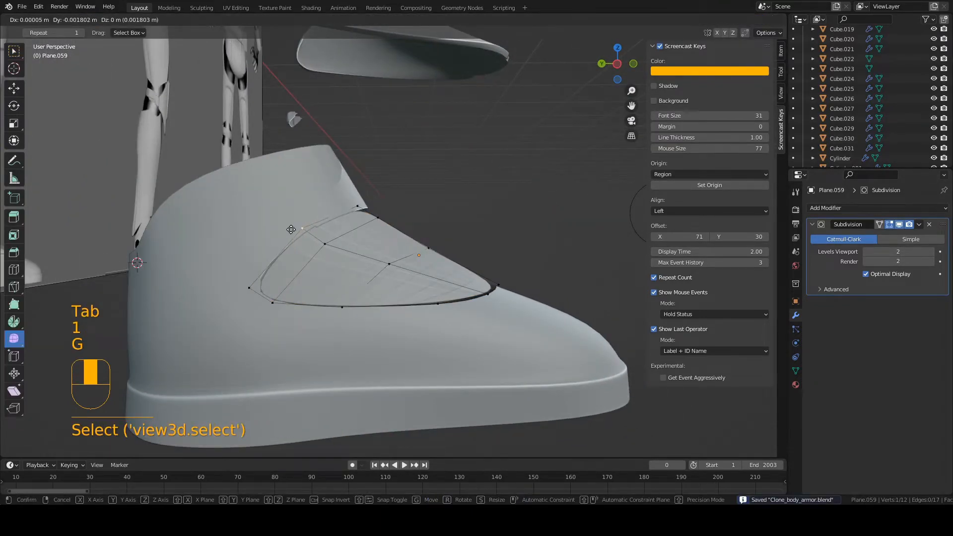
click(292, 230)
middle_drag(292, 230, 378, 259)
key(g)
click(334, 237)
Step: Move the panel's upper front vertex along Y against the ankle band's rim and save the file
click(363, 214)
key(g)
key(y)
click(379, 232)
key(g)
key(y)
click(380, 263)
key(ctrl+s)
Step: Move the panel's lower rim vertex beside the front corner to follow the shoe opening's edge, return to Object Mode and save
click(448, 299)
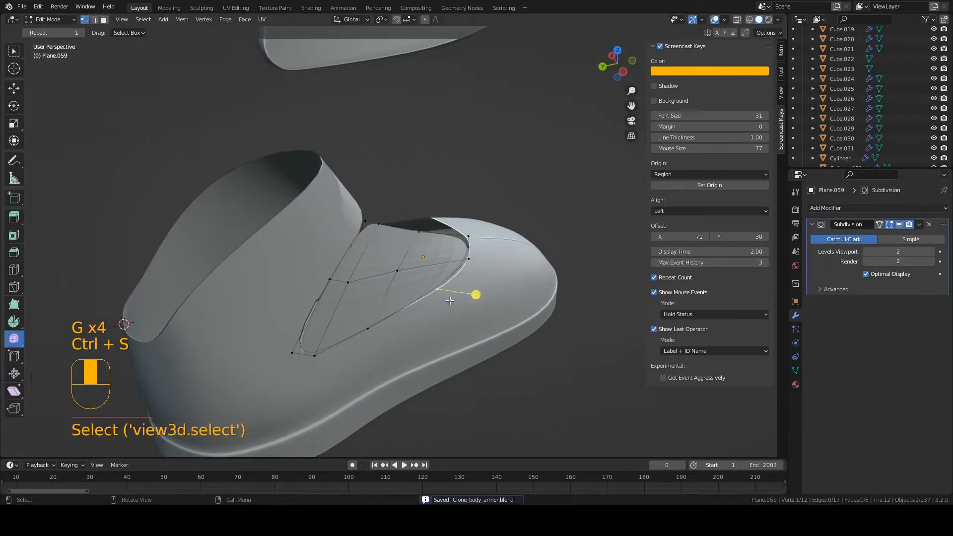
key(g)
mouse_move(450, 301)
middle_down()
mouse_move(476, 291)
mouse_move(425, 284)
mouse_move(468, 329)
mouse_move(450, 304)
middle_up()
click(466, 295)
key(Tab)
key(ctrl+s)
Step: Move the short edge at the panel's lower front corner along Y toward the opening's edge
key(Tab)
key(2)
click(456, 309)
key(g)
key(y)
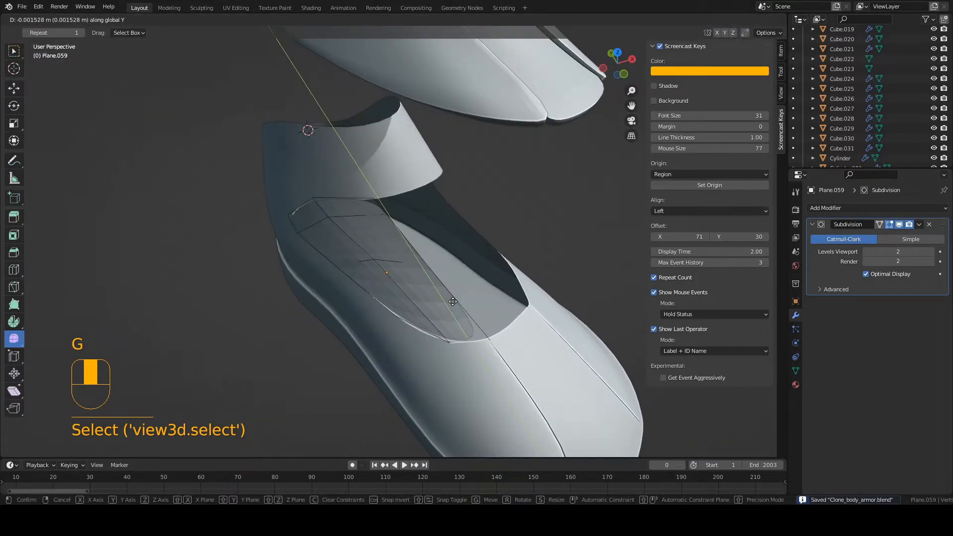
click(452, 302)
Step: Move the outer vertex of the panel's lower front corner along X to line up with the opening's edge
key(1)
click(449, 343)
key(g)
key(x)
click(446, 344)
Step: Nudge the lower rim vertex next to the panel's front corner onto the shoe's edge and save the file
click(393, 316)
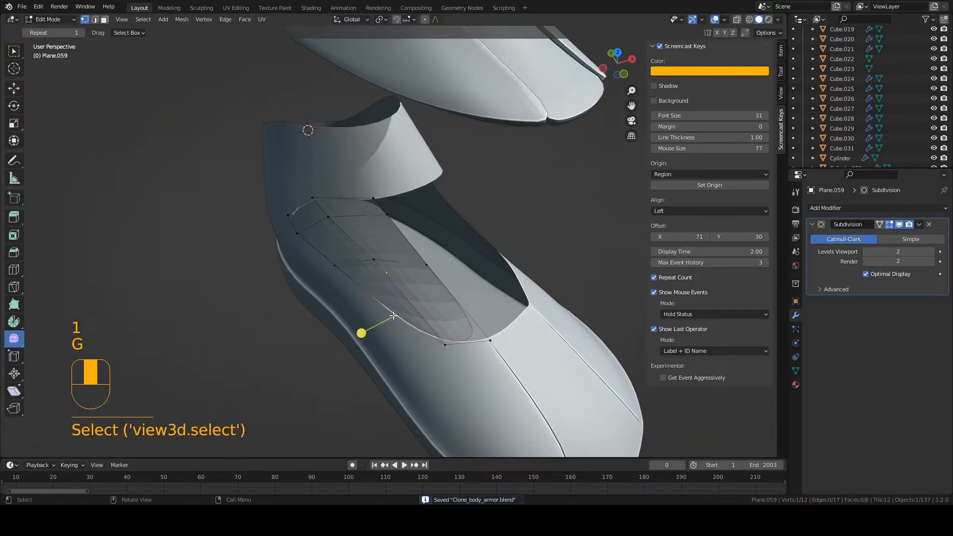
key(g)
click(391, 316)
key(Tab)
key(a)
key(a)
middle_drag(391, 317, 499, 311)
key(ctrl+s)
Step: Refine the position of the panel's lower front edge, first along Y and then freely, and save the file
click(374, 278)
key(2)
key(Tab)
key(2)
click(376, 313)
key(g)
key(y)
click(376, 313)
key(g)
click(377, 302)
key(Tab)
key(a)
key(a)
key(ctrl+s)
Step: Reposition the selected lower edge of the panel against the shoe opening once more and save the file
key(Tab)
key(2)
key(g)
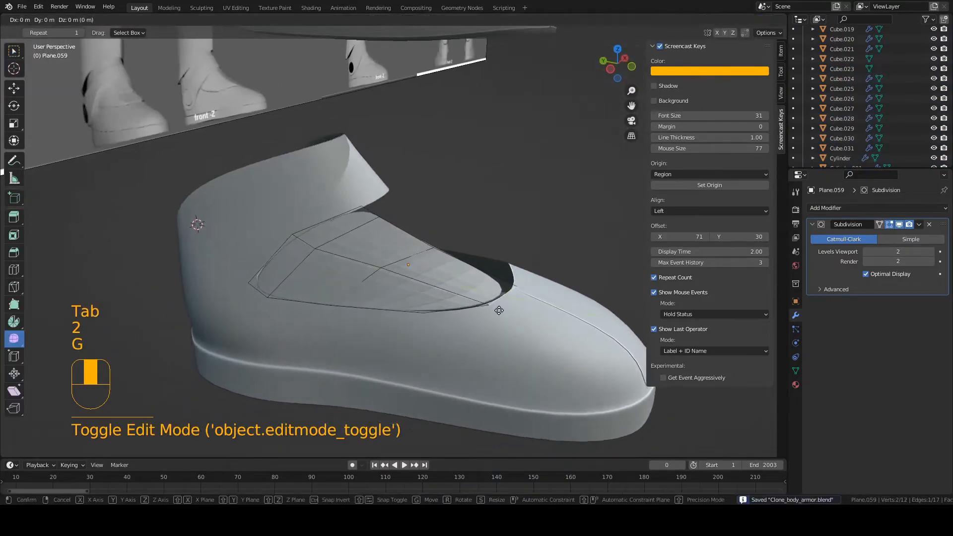
click(532, 273)
key(a)
key(a)
key(ctrl+s)
Step: Add a single lengthwise loop cut to the panel, slid close to its front border
middle_drag(532, 272, 384, 430)
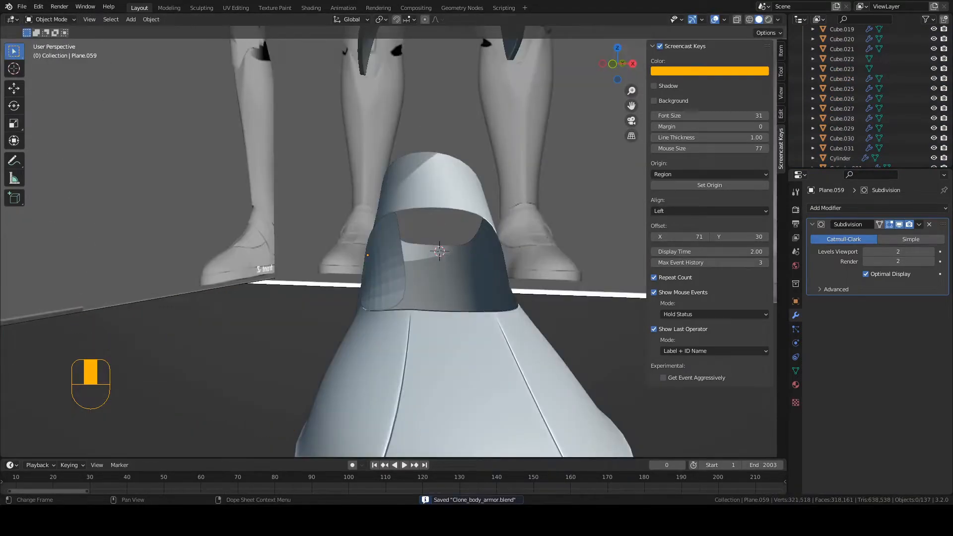
click(380, 300)
scroll(380, 299, up, 2)
key(Tab)
middle_drag(380, 299, 401, 357)
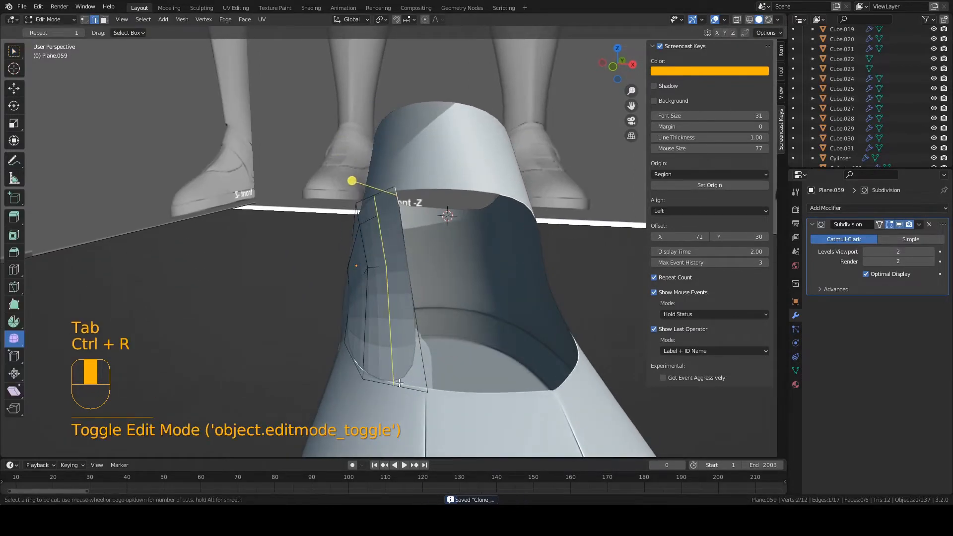
click(399, 383)
click(420, 389)
Step: Select the panel's front border edge and move it, then adjust it along X to curve the panel over the foot
middle_drag(447, 382, 398, 334)
key(2)
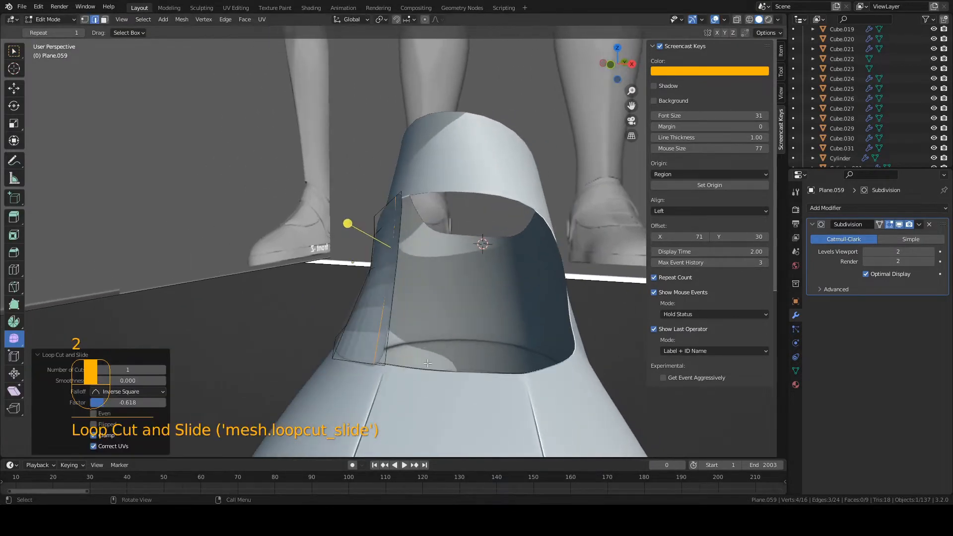
click(397, 253)
middle_drag(450, 293, 503, 266)
key(g)
click(452, 250)
key(g)
key(x)
click(501, 269)
Step: Fine-tune the front border edge by moving and rotating it, and return to Object Mode
key(g)
click(472, 249)
middle_drag(427, 310, 405, 220)
key(r)
click(416, 359)
key(Tab)
Step: Move the short edge at the panel's top front corner toward the ankle band's rim
key(Tab)
key(2)
scroll(437, 185, up, 1)
click(435, 175)
middle_drag(435, 175, 492, 198)
key(g)
middle_click(419, 186)
click(416, 186)
Step: Rotate and reposition the top front corner's short edge to follow the ankle band's curve, and save the file
middle_drag(397, 208, 479, 226)
key(r)
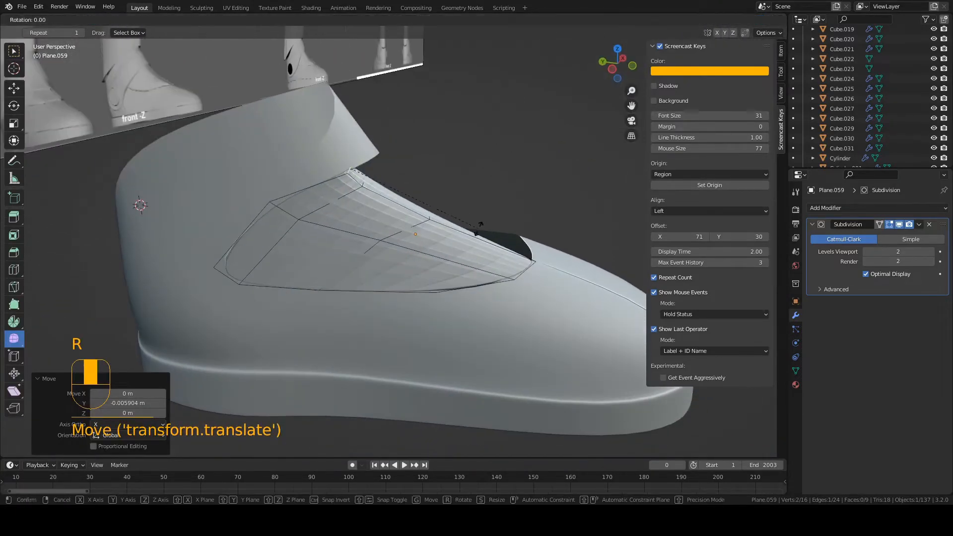
click(419, 231)
key(g)
click(422, 232)
middle_drag(421, 231, 381, 317)
key(r)
click(449, 239)
key(g)
click(444, 241)
key(Tab)
key(a)
key(a)
key(ctrl+s)
Step: Adjust the panel's upper edge beneath the ankle band, return to Object Mode and save the file
key(Tab)
click(393, 174)
key(g)
key(g)
click(412, 181)
key(Tab)
key(a)
key(a)
key(ctrl+s)
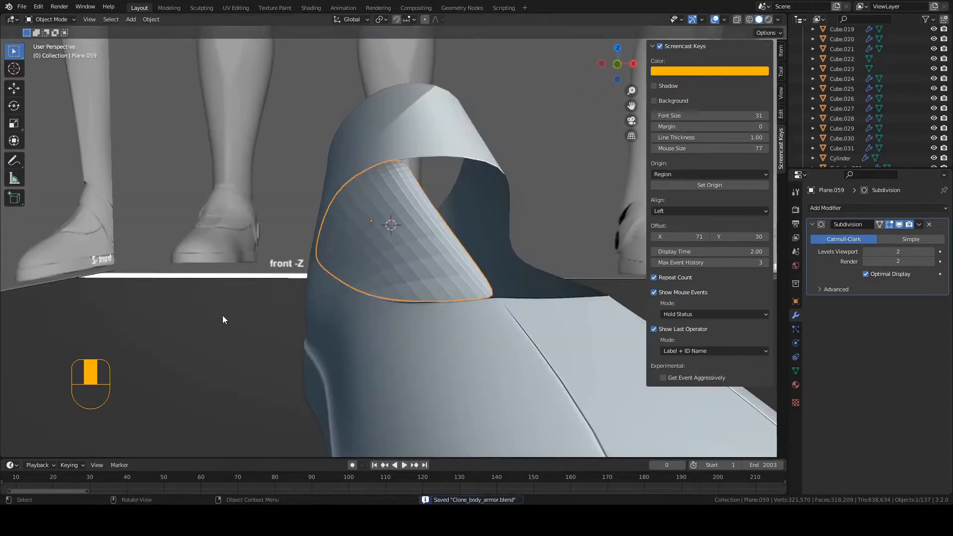
Step: Apply Shade Smooth to the panel
click(38, 8)
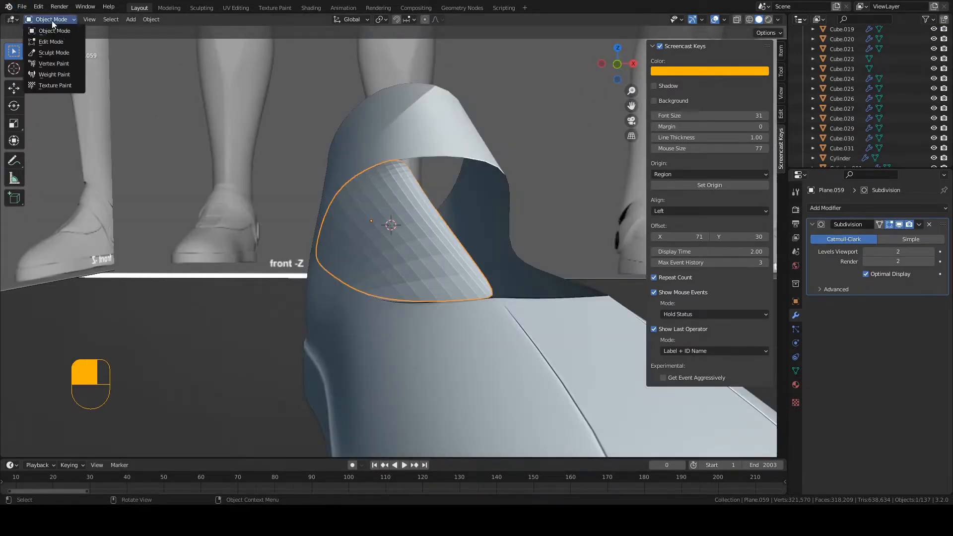
right_click(373, 206)
click(374, 207)
middle_drag(374, 206, 410, 204)
Step: Move the panel's upper edge closer to the ankle band's front corner and clear the selection
key(Tab)
click(337, 158)
key(g)
click(357, 165)
click(394, 190)
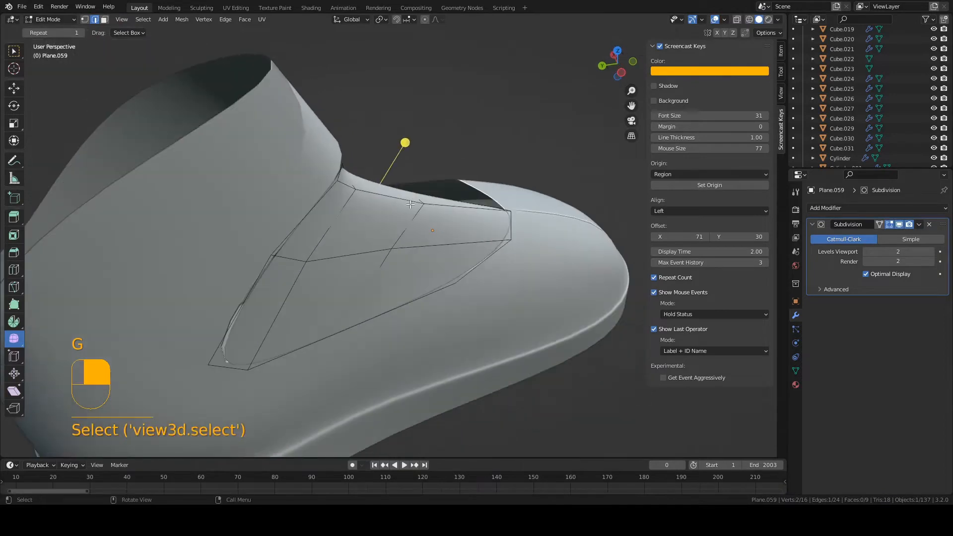
key(a)
key(a)
Step: Move the panel's upper front vertex in vertex selection to refine the corner, return to Object Mode and save the file
click(353, 184)
middle_drag(353, 184, 298, 197)
key(1)
click(371, 168)
middle_drag(372, 168, 398, 175)
key(g)
middle_click(401, 176)
click(413, 183)
key(Tab)
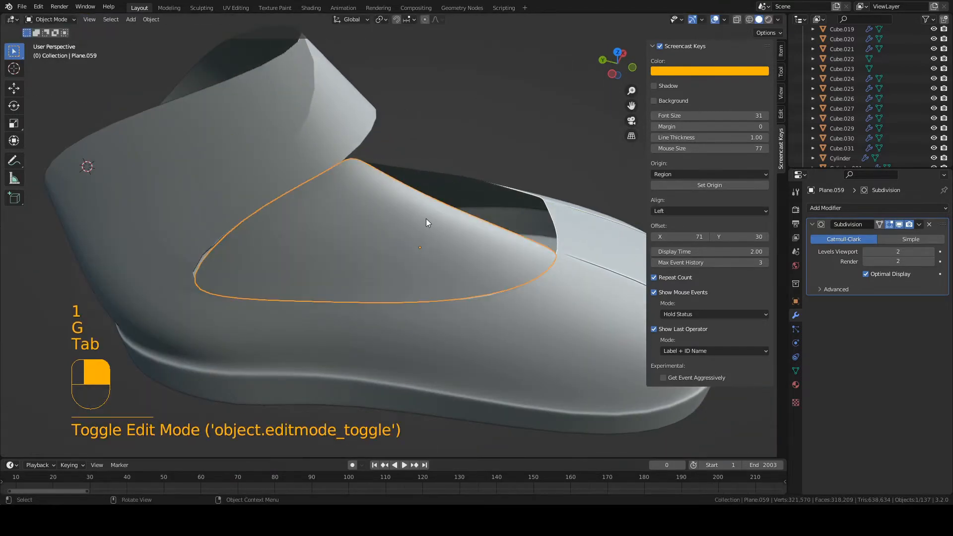
middle_drag(427, 217, 635, 245)
key(a)
key(a)
key(ctrl+s)
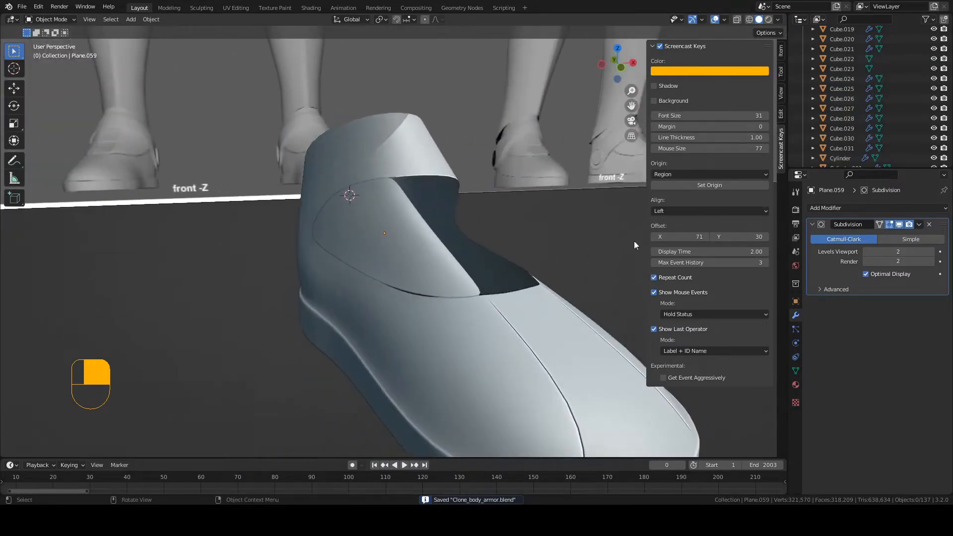
Step: Add a Solidify modifier with a thickness of 0.07 m to the panel and save the file
click(897, 211)
click(759, 378)
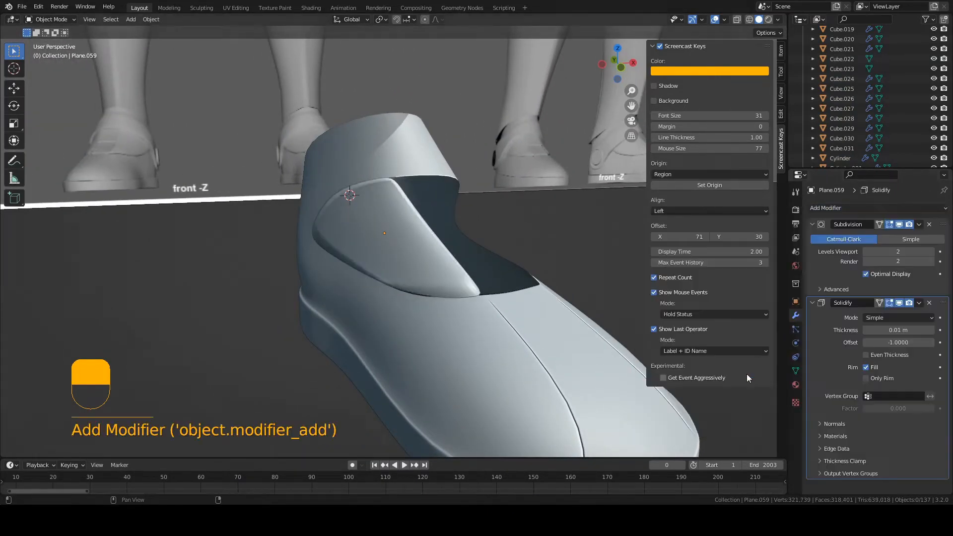
middle_drag(595, 348, 451, 275)
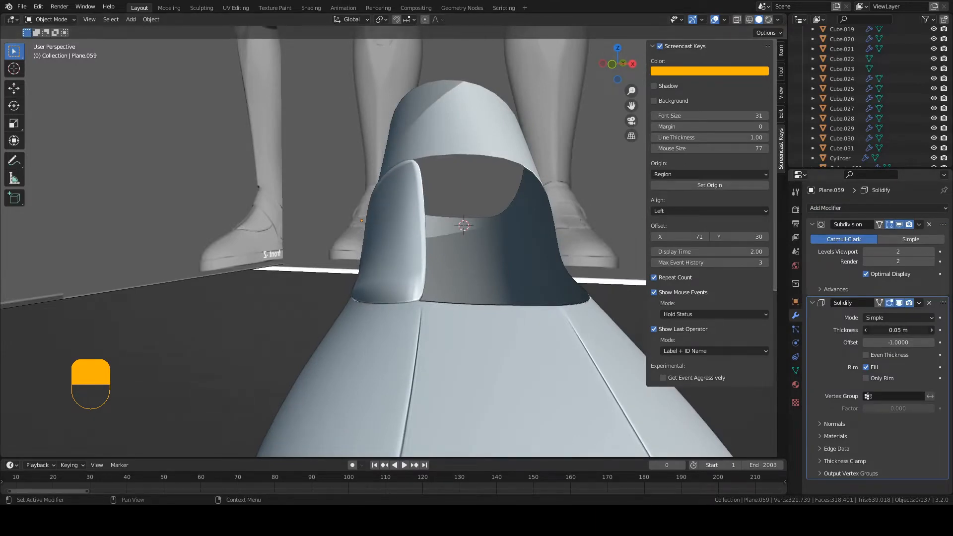
middle_drag(442, 295, 413, 247)
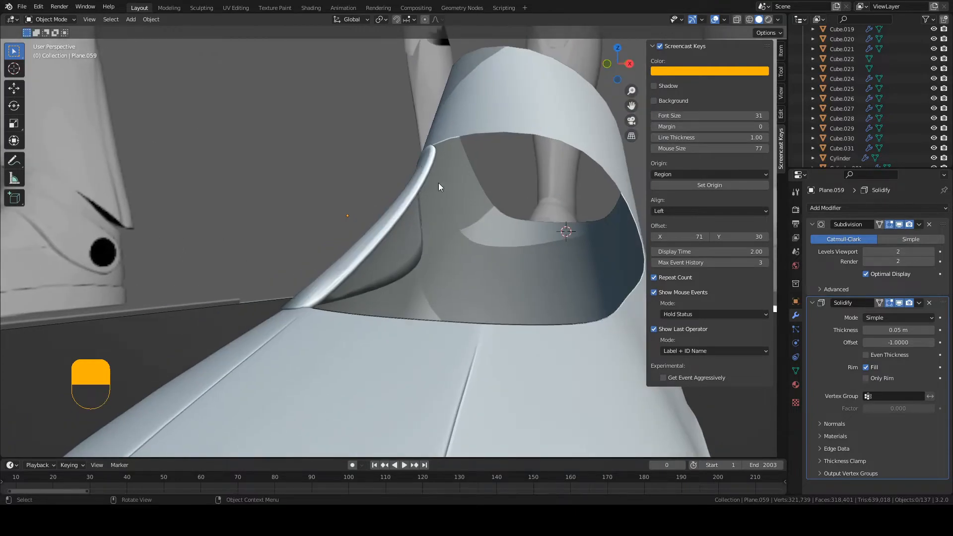
drag(889, 330, 913, 330)
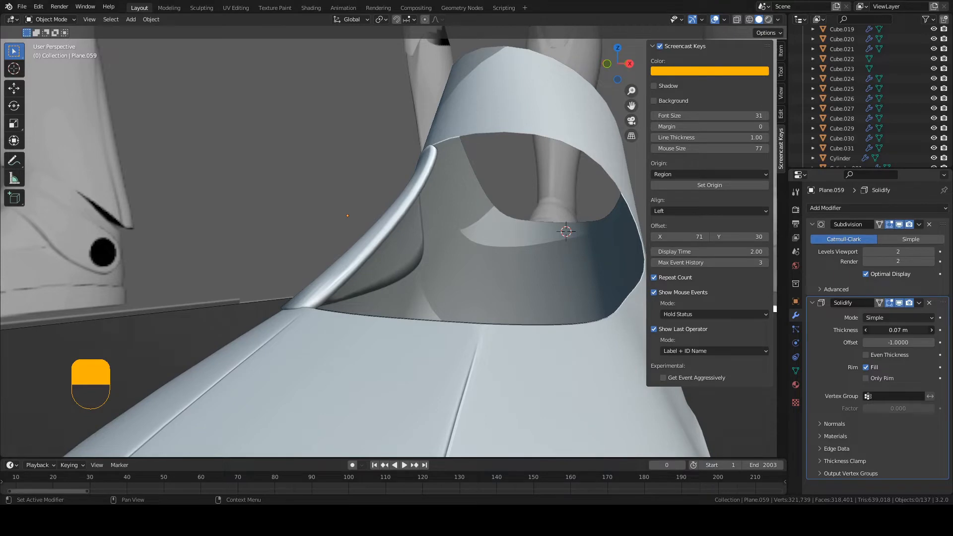
middle_drag(424, 258, 482, 259)
key(a)
key(a)
key(ctrl+s)
Step: Move the panel's rear rim edge along Y by about 0.0019 m toward the ankle band
middle_drag(322, 230, 280, 261)
key(Tab)
key(g)
click(243, 259)
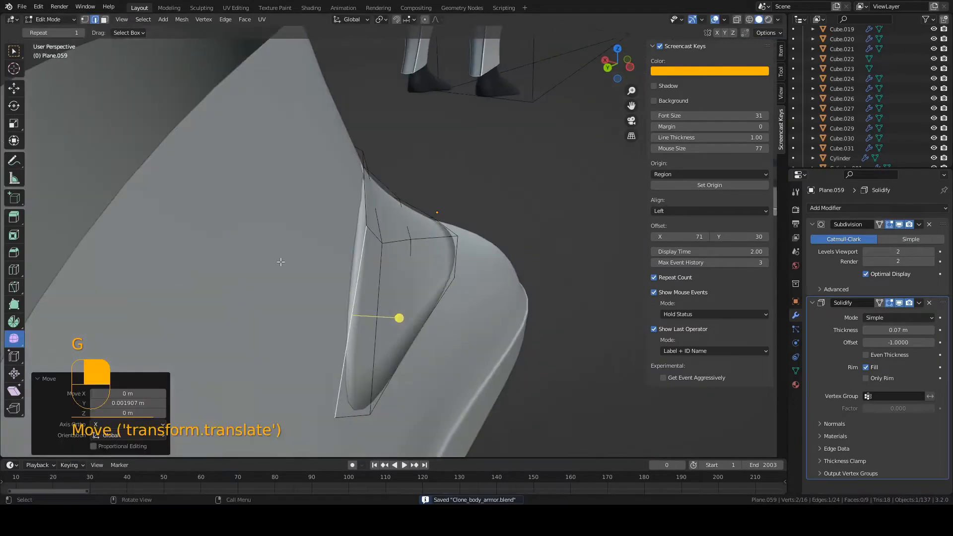
Step: Move the short edge at the panel's lower rear corner along X by about 0.0013 m
middle_drag(355, 337, 420, 320)
click(404, 421)
key(g)
click(398, 321)
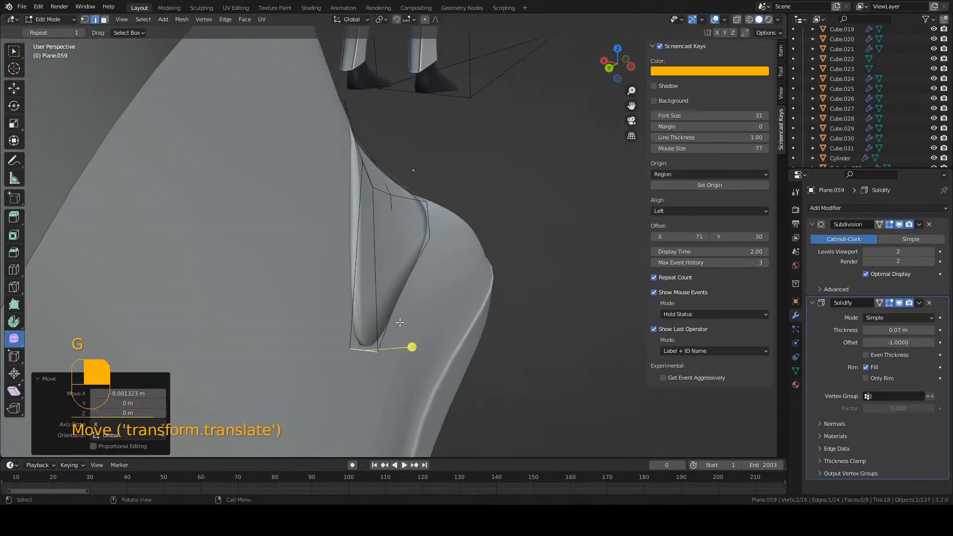
click(399, 320)
Step: Move the middle vertex on the panel's lower edge along X in vertex selection, return to Object Mode and save the file
click(429, 241)
middle_drag(429, 241, 379, 234)
click(372, 283)
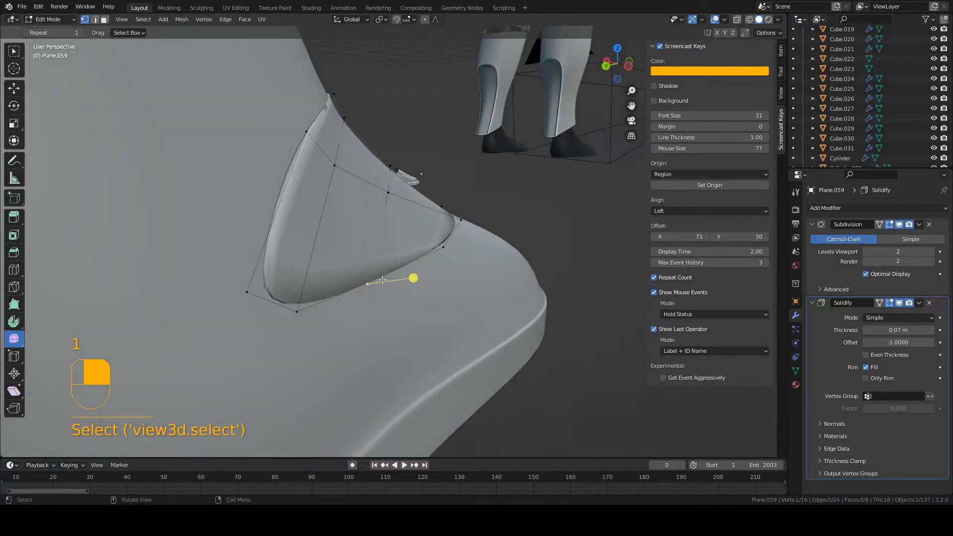
middle_drag(371, 283, 515, 306)
key(g)
key(x)
click(406, 261)
key(Tab)
key(a)
key(a)
key(ctrl+s)
Step: Fine-tune the lower-edge vertex's position with several free moves and save the file from Object Mode
key(Tab)
key(g)
click(365, 272)
key(g)
click(373, 263)
key(g)
click(373, 262)
key(Tab)
key(a)
key(a)
key(ctrl+s)
Step: Move the panel's upper corner edge beside the ankle band along X by about -0.0012 m, refine it and save the file
shift+middle_drag(353, 225, 378, 263)
key(Tab)
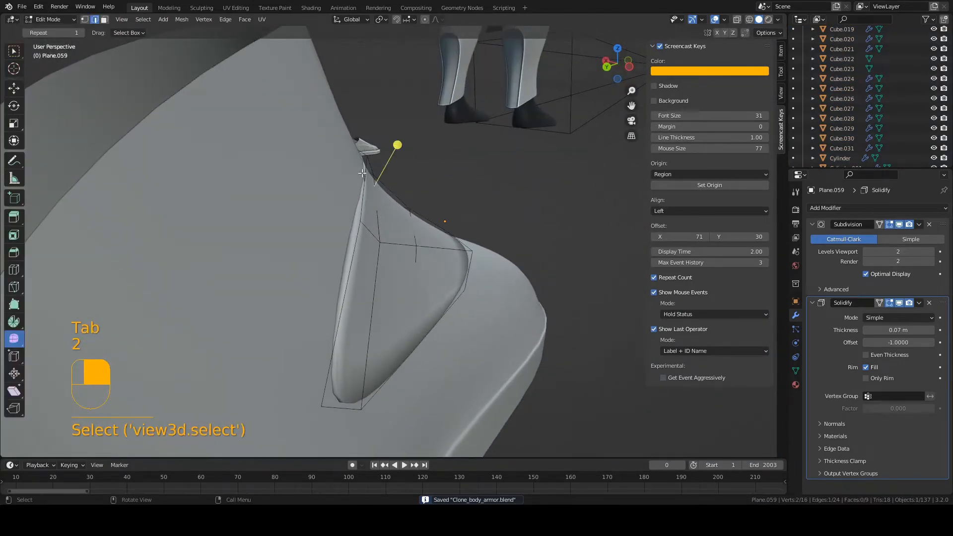
middle_drag(362, 172, 369, 208)
key(g)
click(369, 211)
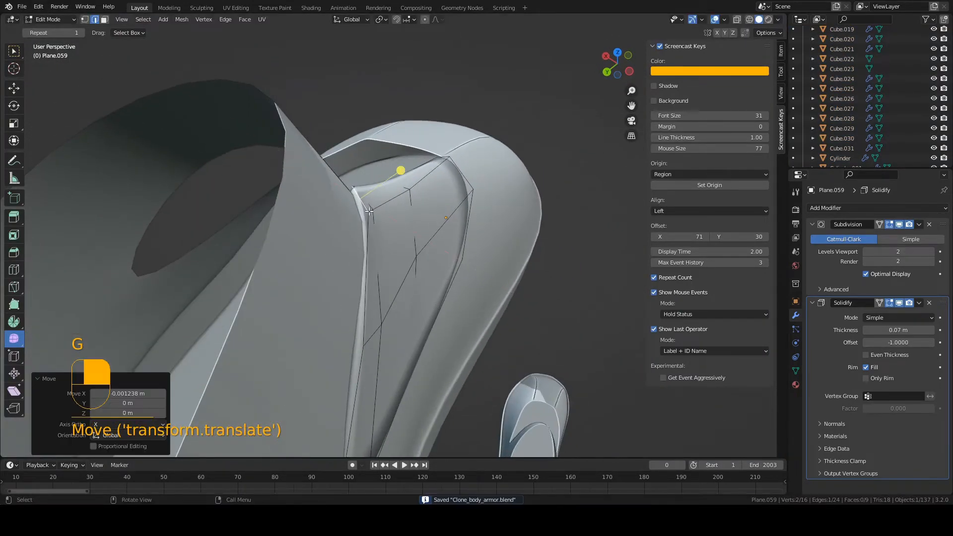
click(370, 212)
key(g)
key(Tab)
key(a)
key(a)
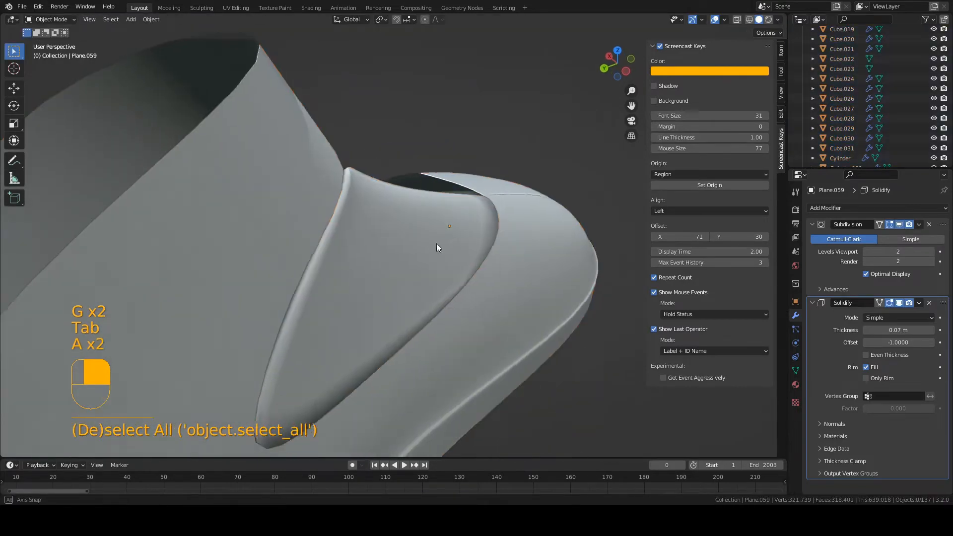
key(ctrl+s)
Step: Adjust the panel's upper front edge as seen from the boot's front, return to Object Mode and save the file
middle_drag(436, 243, 396, 198)
key(Tab)
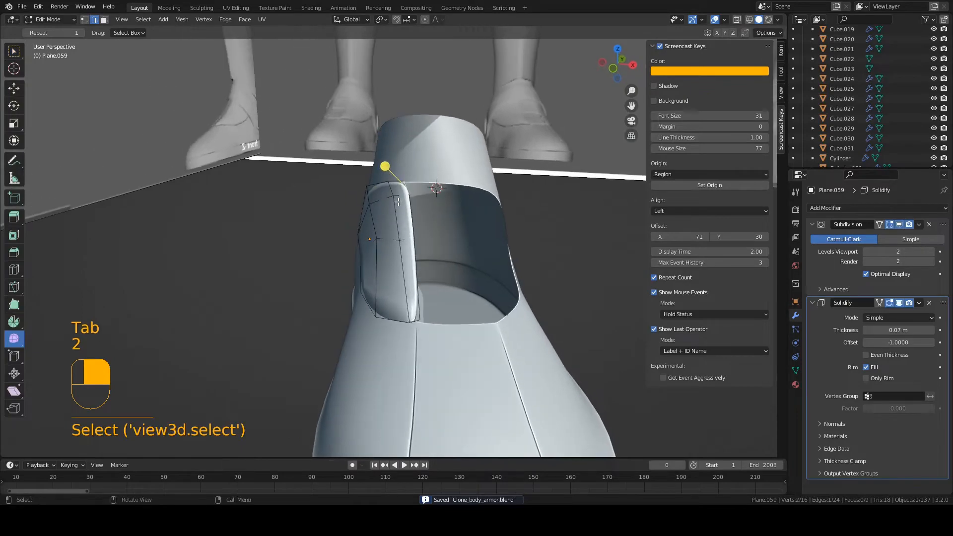
key(g)
key(Tab)
key(a)
key(a)
key(ctrl+s)
Step: Duplicate the finished ankle panel and place the copy about 0.082 m along X on the opposite side of the opening
middle_drag(439, 243, 360, 489)
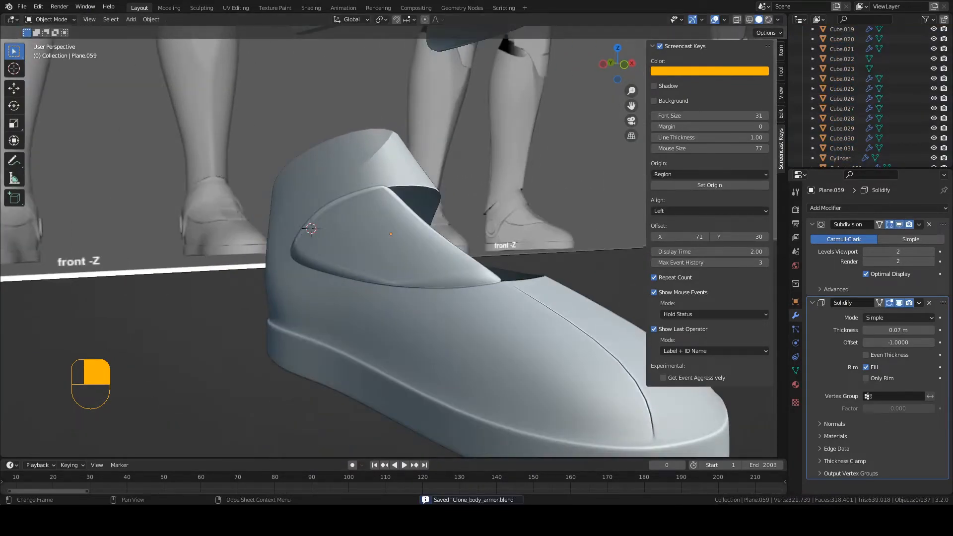
right_click(389, 241)
middle_drag(390, 241, 333, 249)
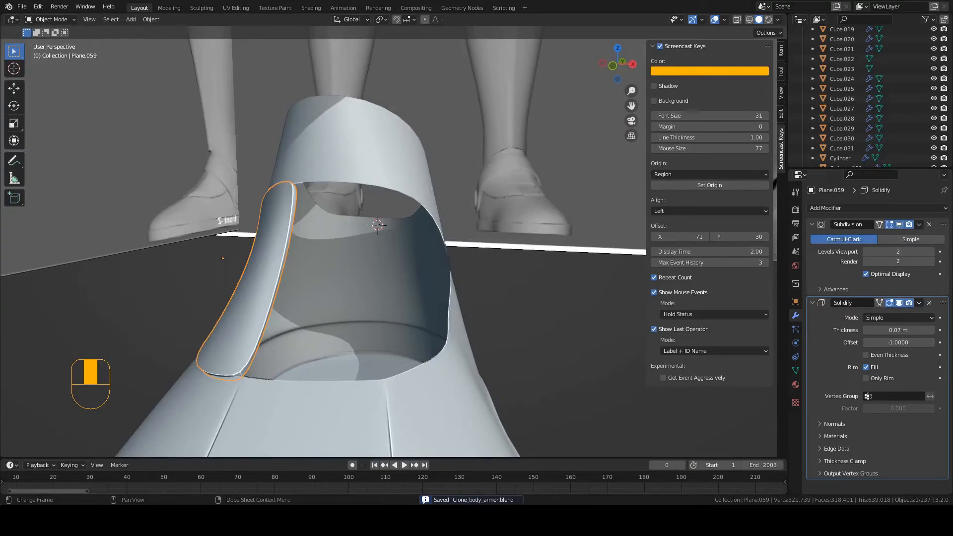
middle_drag(288, 303, 335, 278)
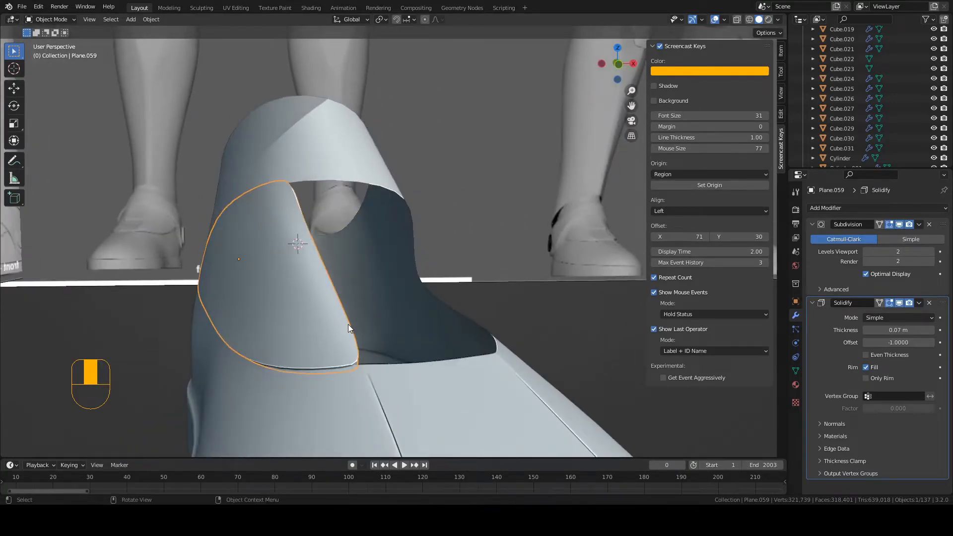
middle_drag(347, 323, 334, 335)
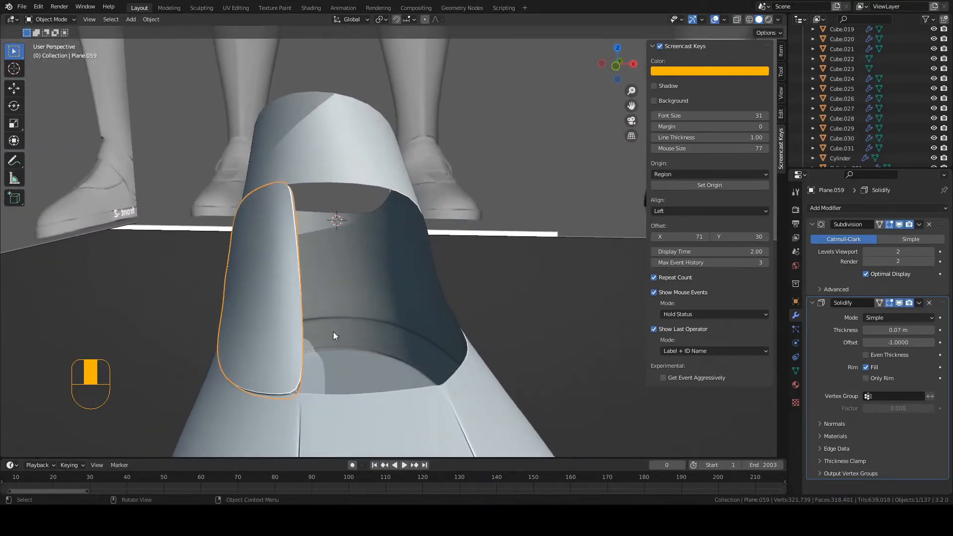
key(shift+d)
middle_click(327, 295)
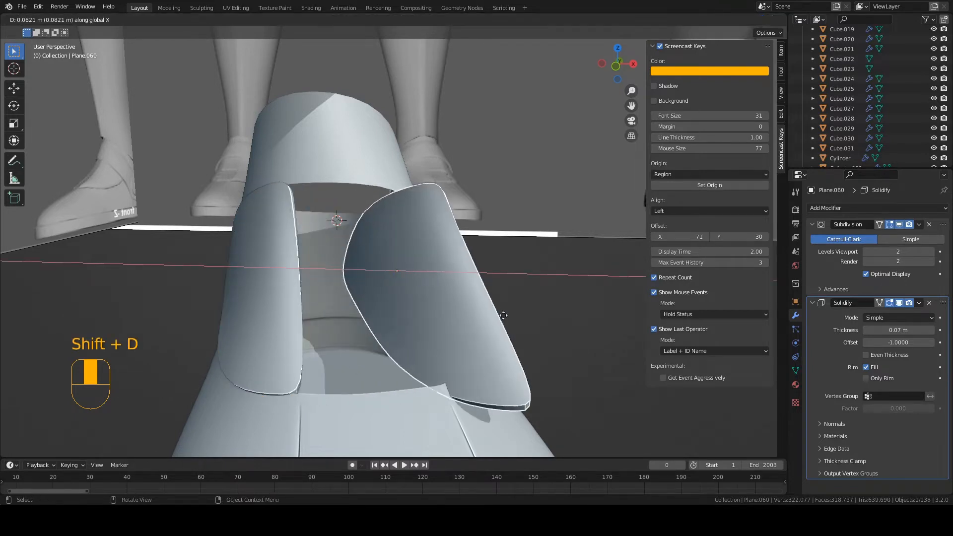
click(495, 307)
Step: Flip the copied panel by scaling its entire mesh along X by about -0.201
middle_drag(494, 303, 397, 272)
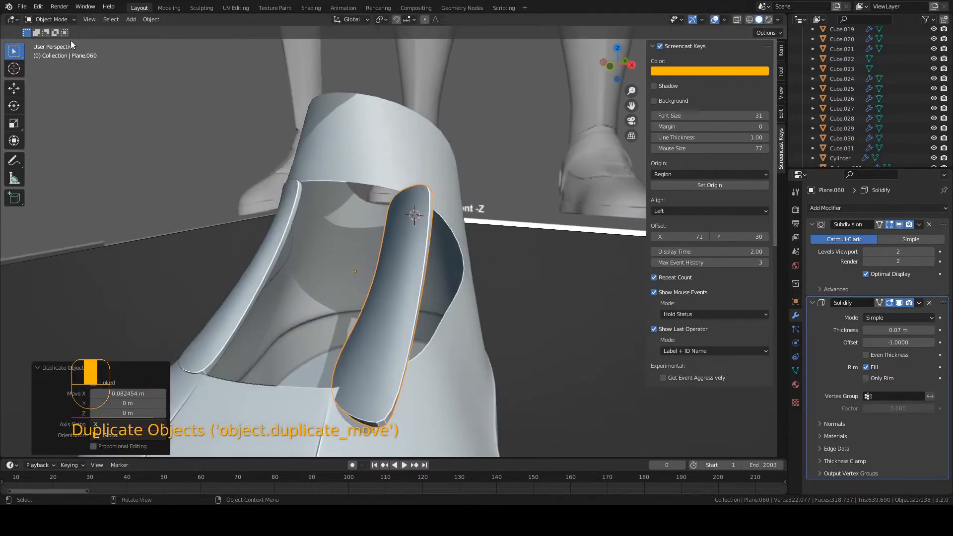
click(51, 41)
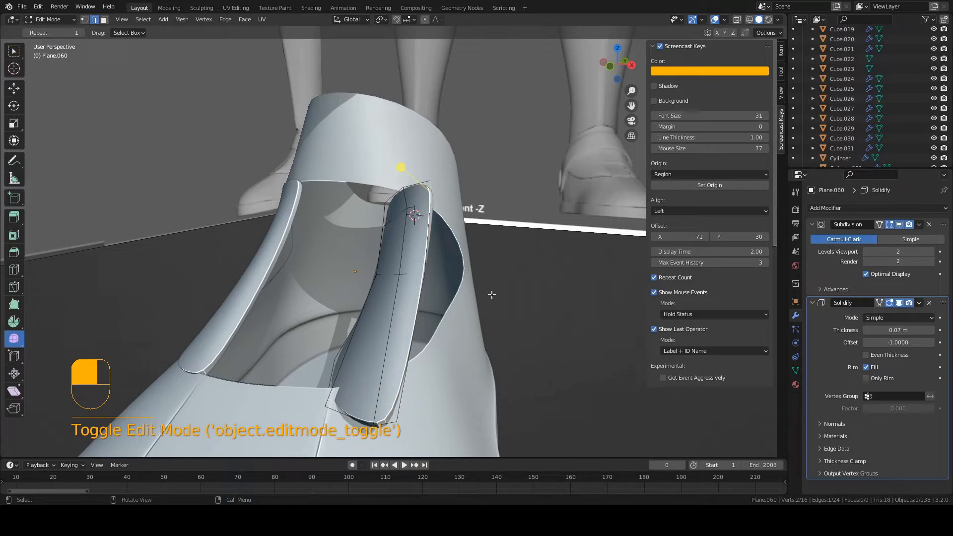
key(a)
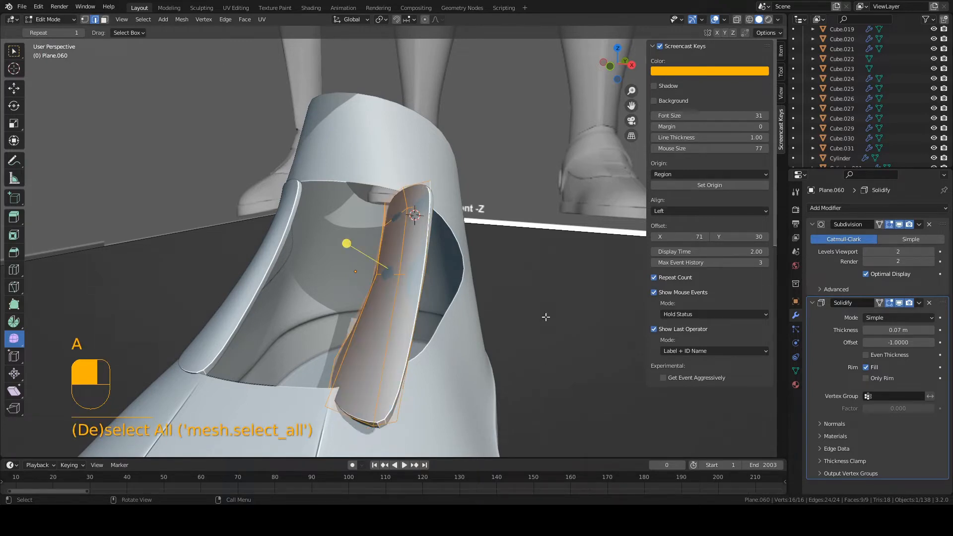
key(s)
key(x)
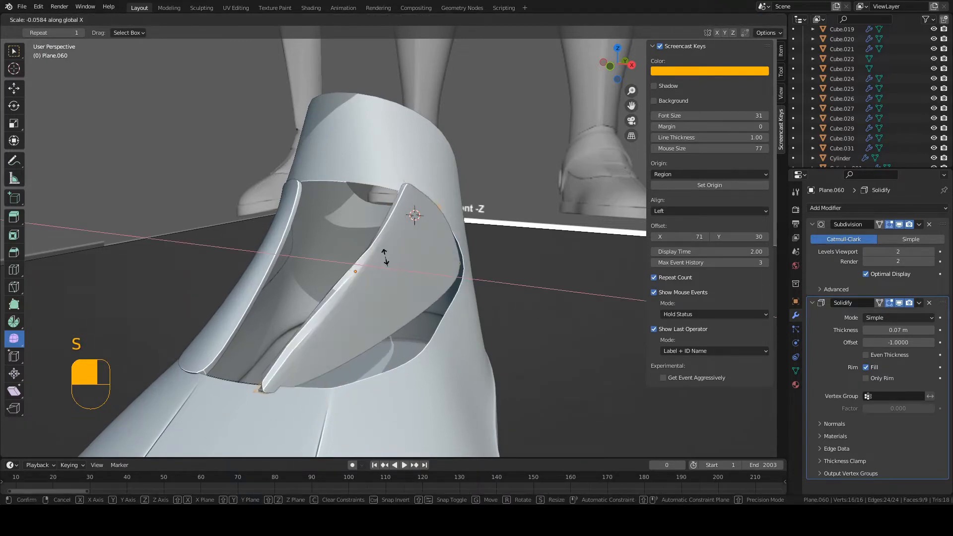
click(343, 261)
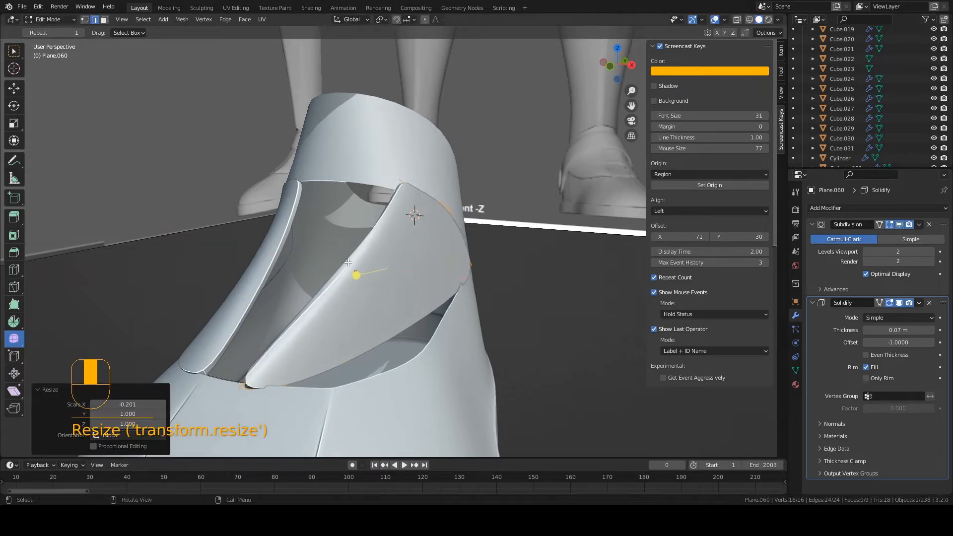
Step: Return to Object Mode and reduce the copied panel's Solidify thickness to 0 m
middle_drag(355, 273, 513, 345)
key(Tab)
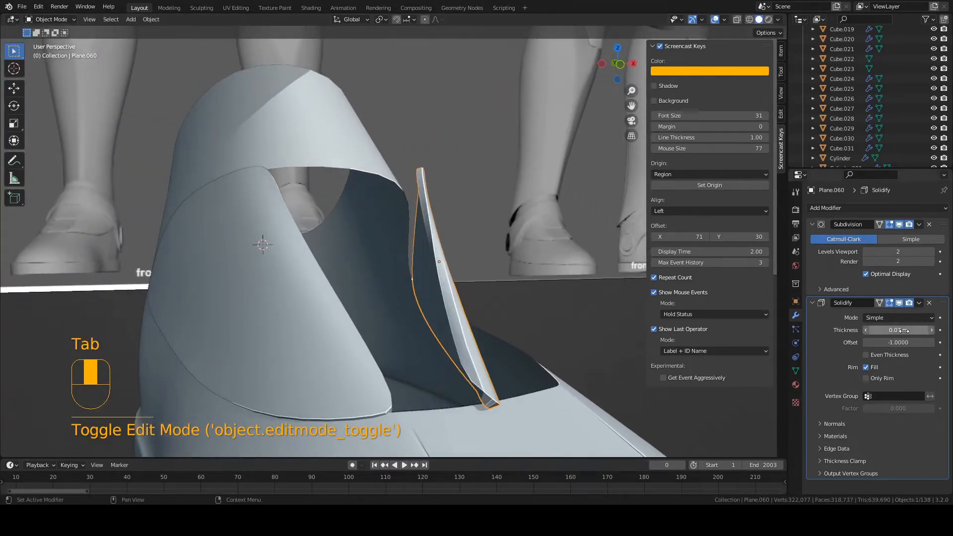
drag(903, 330, 883, 330)
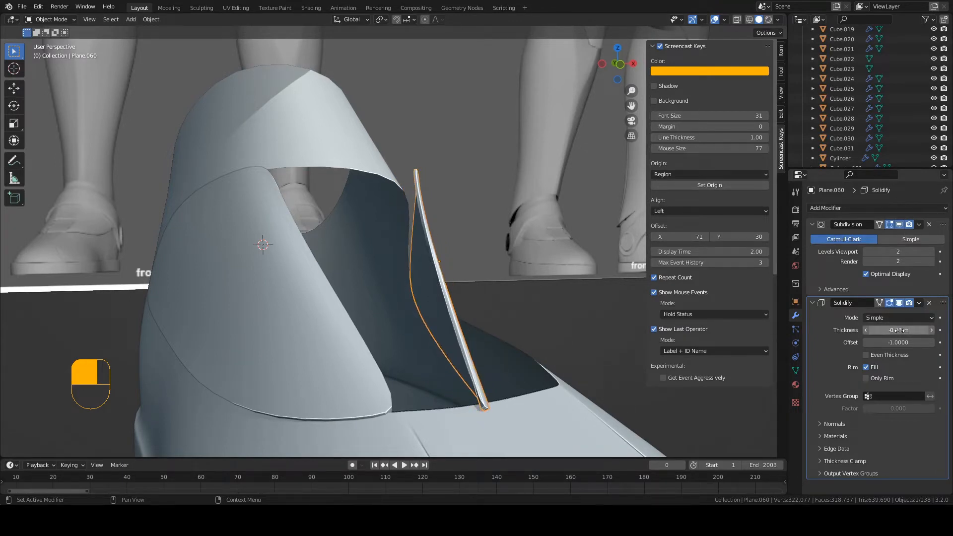
middle_drag(466, 346, 461, 316)
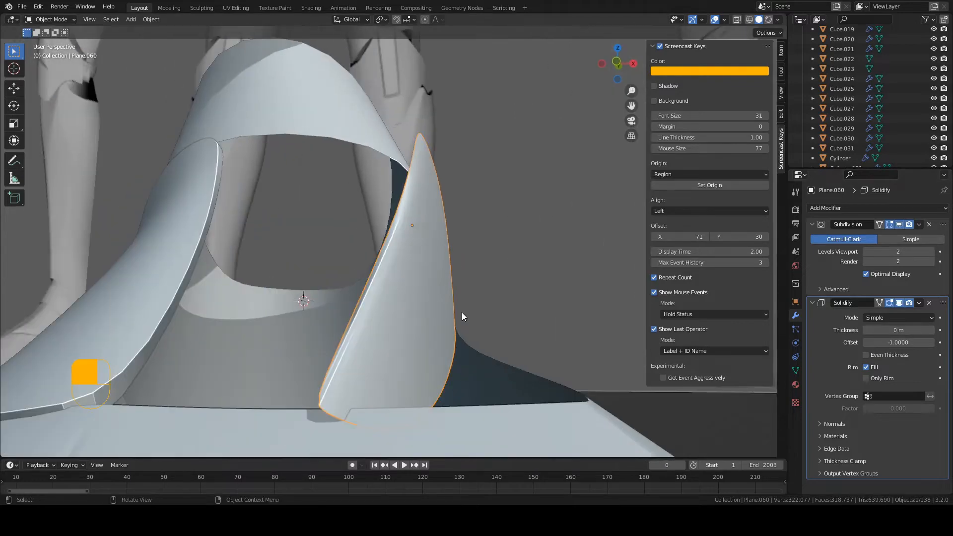
Step: Move the copied panel's long front edge in edge selection to follow the opening, and return to Object Mode
key(Tab)
key(2)
click(358, 314)
middle_drag(357, 314, 302, 221)
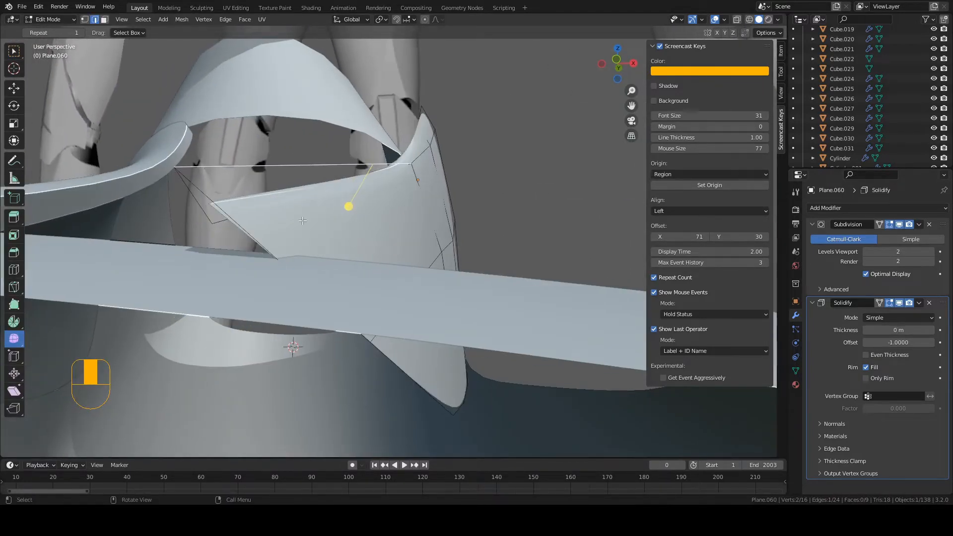
middle_drag(248, 205, 413, 267)
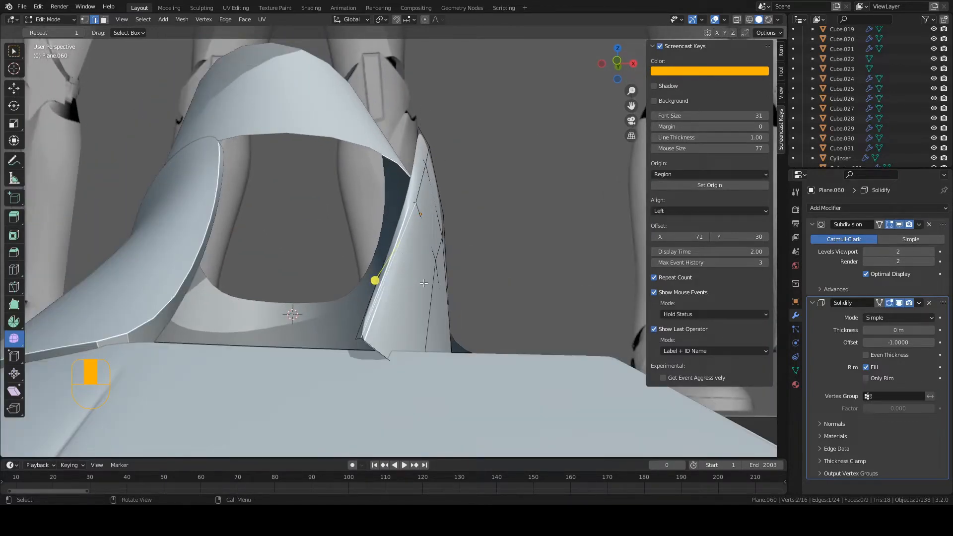
key(g)
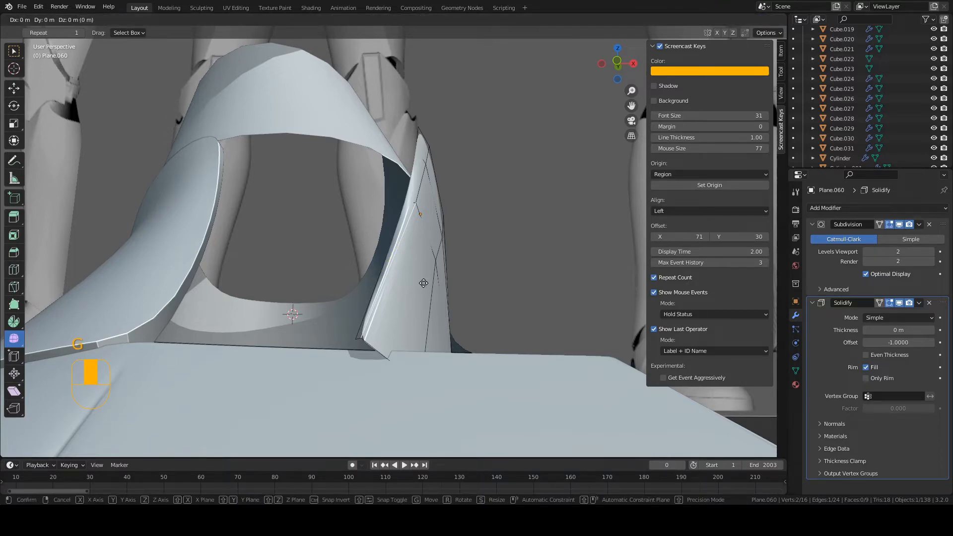
click(430, 290)
key(Tab)
Step: Reposition the copied panel's lower front corner vertex with two moves in vertex selection
middle_drag(432, 289, 452, 300)
key(Tab)
key(1)
click(455, 332)
middle_drag(455, 332, 473, 326)
key(g)
click(443, 322)
key(g)
click(465, 327)
Step: Set the copied panel's Solidify thickness to -0.08 m and save the file
key(Tab)
key(ctrl+s)
key(Tab)
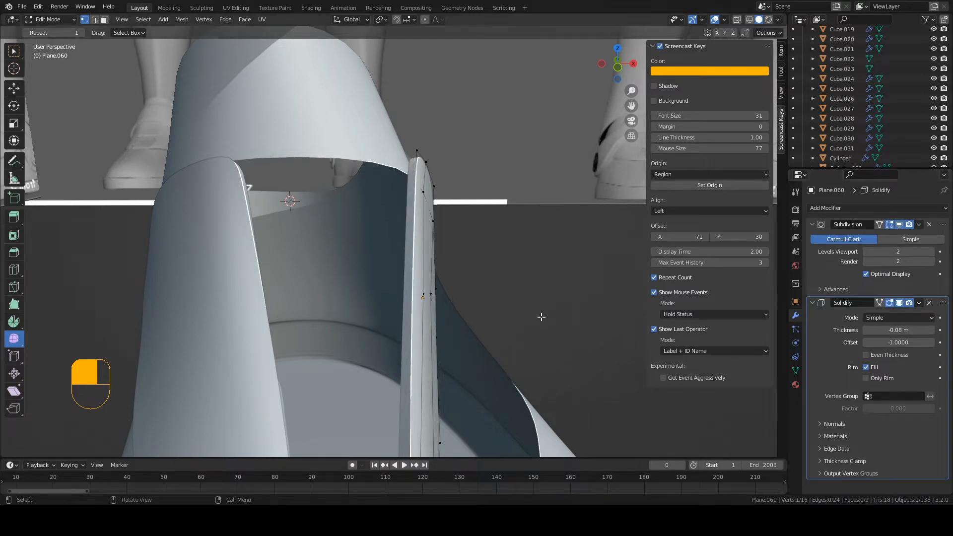
middle_drag(541, 317, 459, 254)
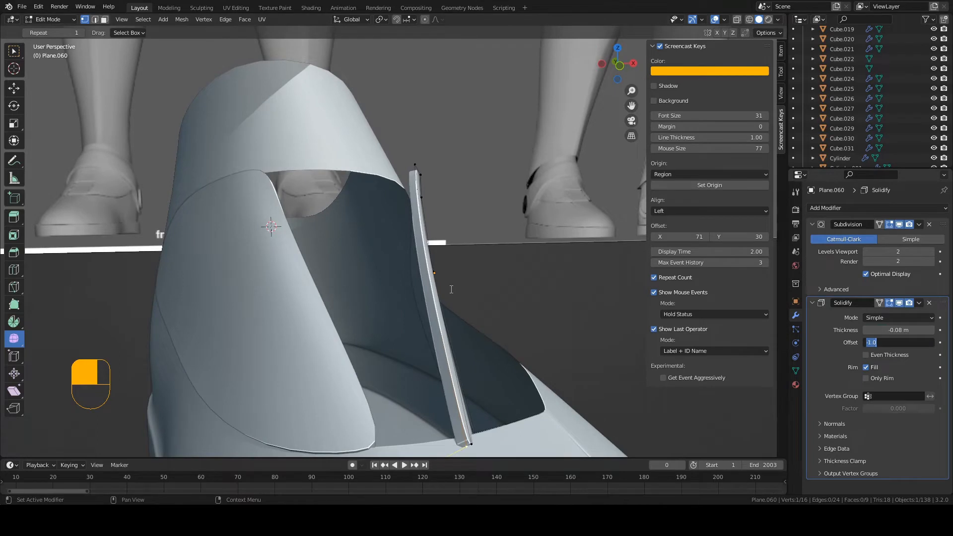
key(Tab)
middle_drag(421, 276, 432, 274)
middle_drag(462, 336, 396, 242)
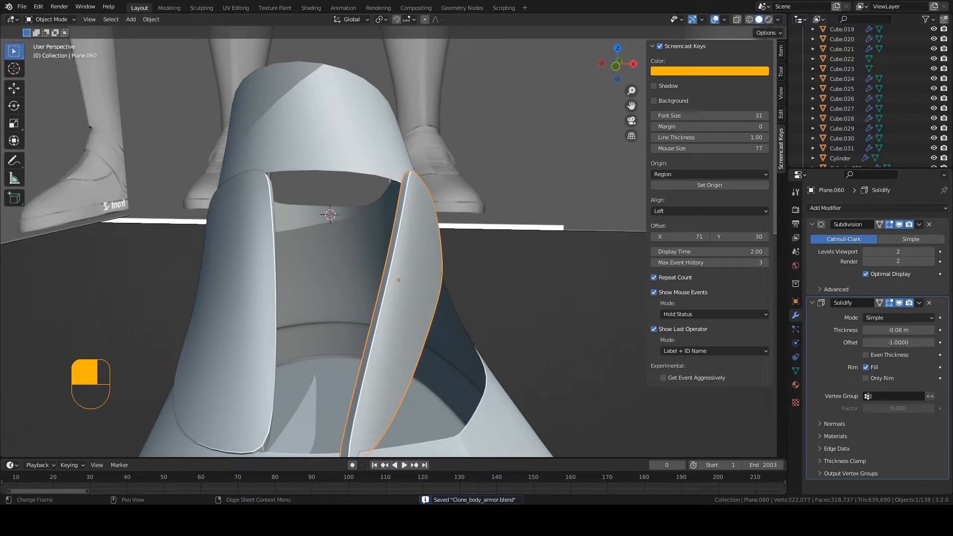
Step: In front view, rotate the copied panel 20° about Z and move it along X by about 0.009 m
key(KP_1)
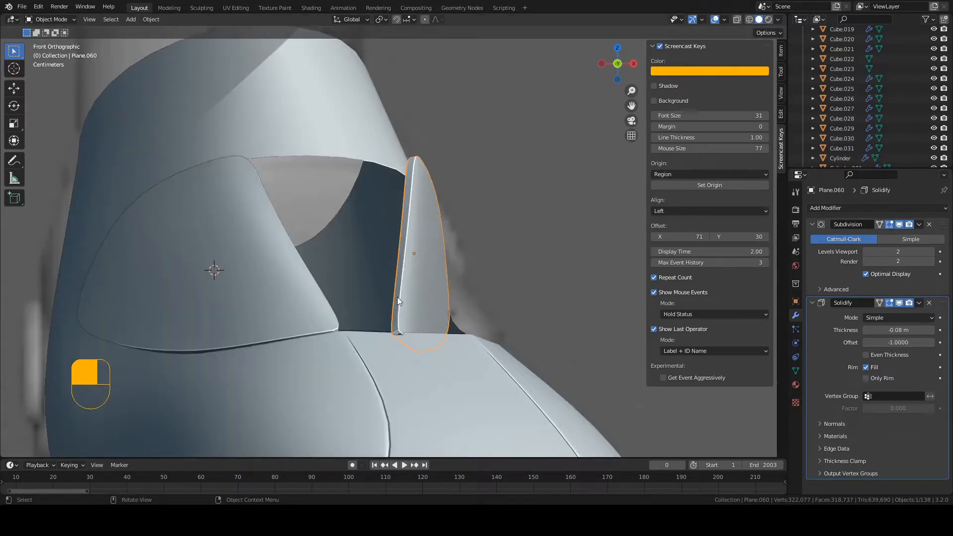
scroll(423, 344, up, 2)
key(r)
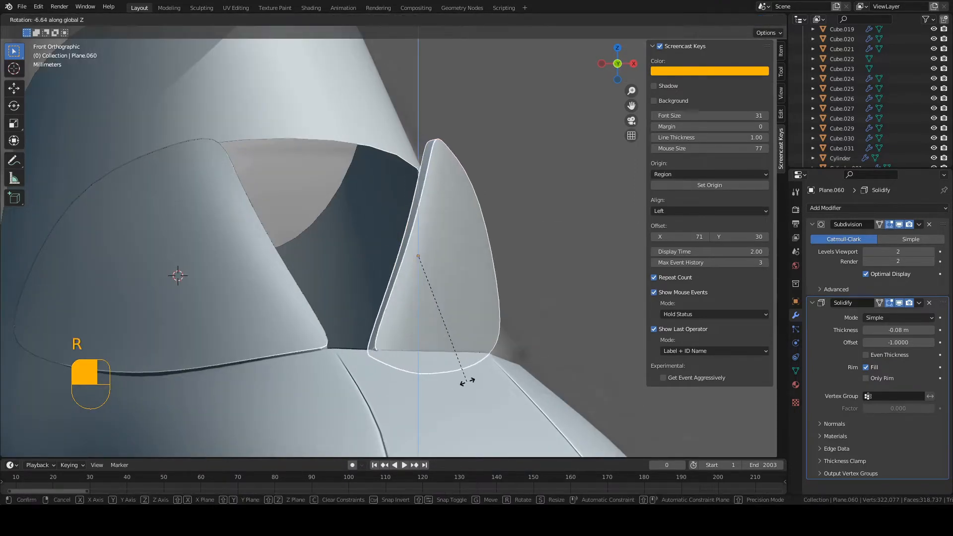
click(404, 390)
key(g)
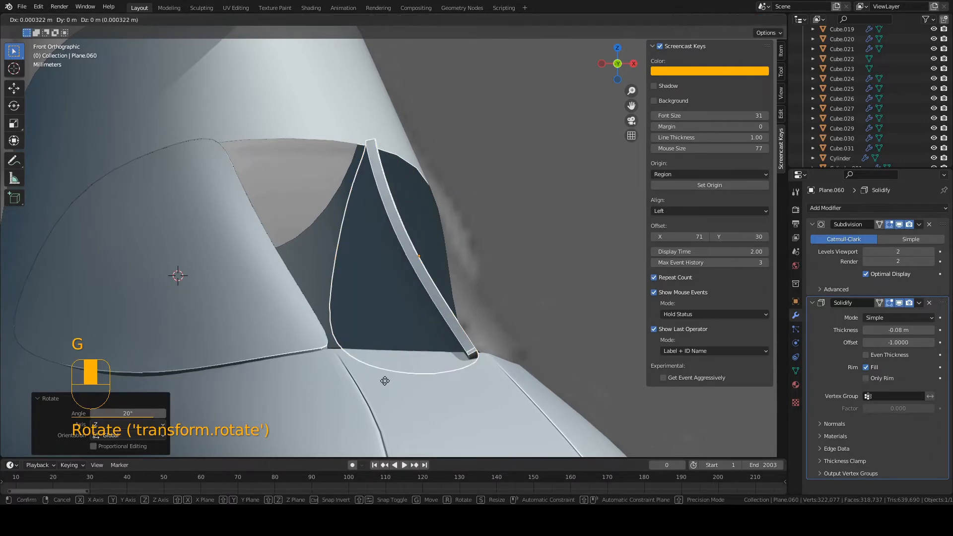
click(411, 381)
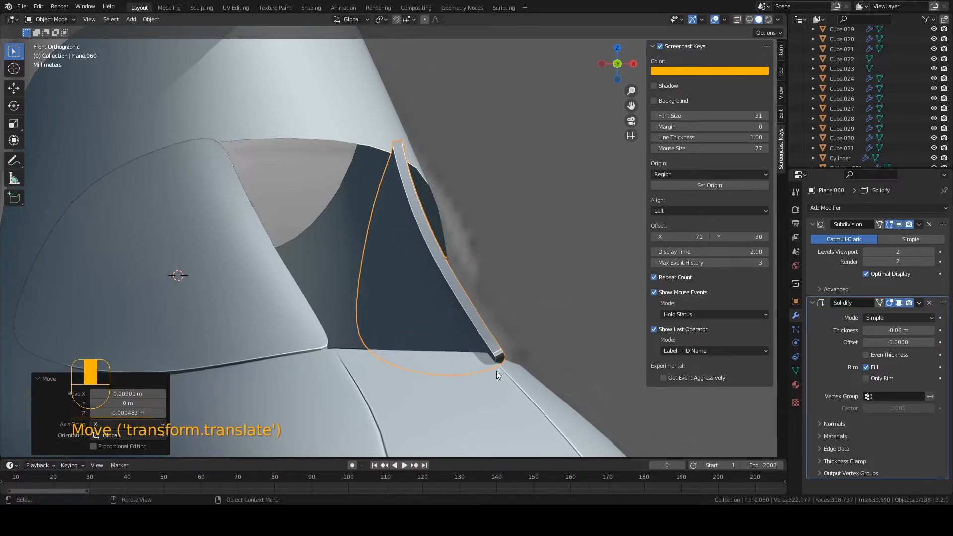
Step: Fine-tune the copied panel's rotation about Z by about -2.12° and another -0.45°, and save the file
key(r)
click(499, 367)
mouse_move(499, 368)
middle_down()
mouse_move(481, 337)
mouse_move(494, 384)
middle_up()
key(r)
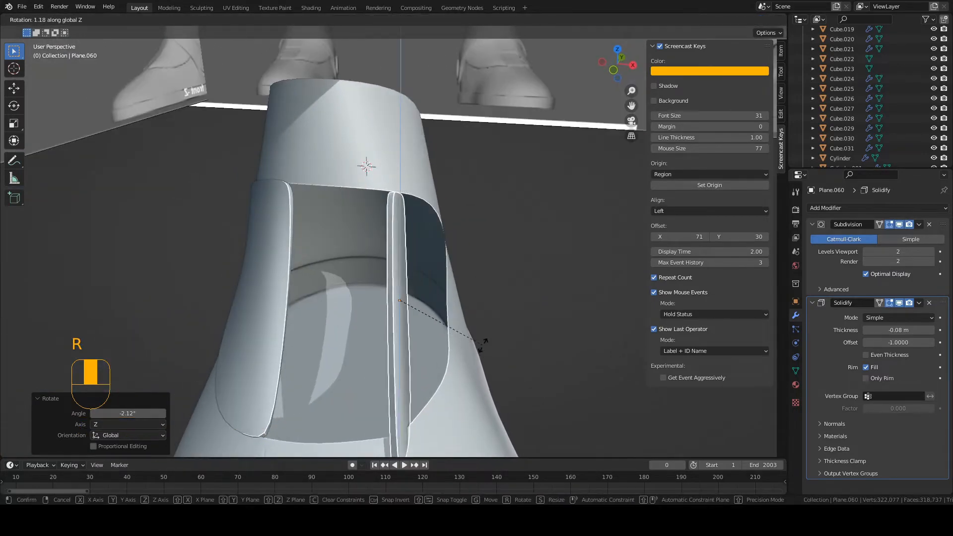
click(482, 352)
key(ctrl+s)
Step: Move the copied panel along one axis to line it up with the shoe's side opening, and save the file
middle_drag(482, 353, 346, 310)
scroll(348, 312, up, 2)
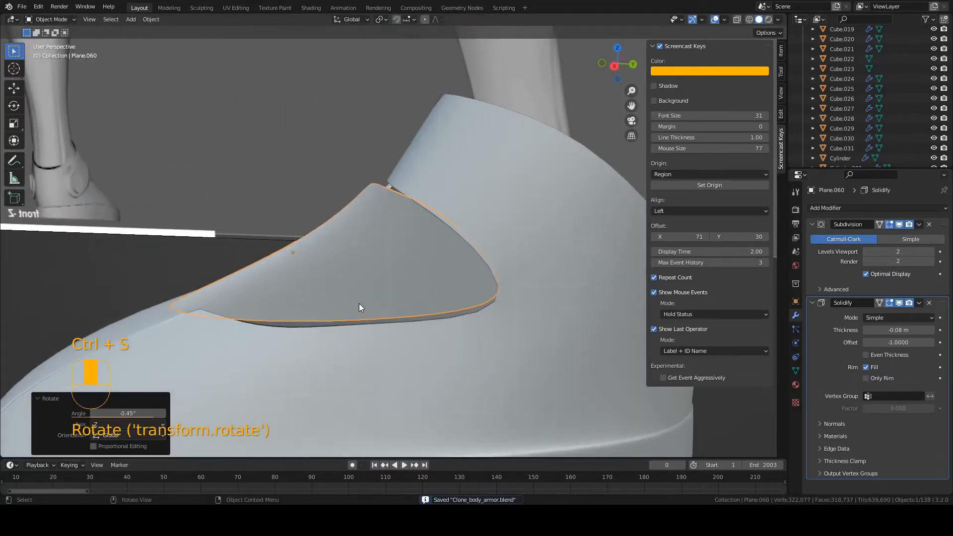
key(g)
middle_click(442, 320)
click(425, 318)
middle_drag(425, 318, 445, 317)
key(ctrl+s)
key(Tab)
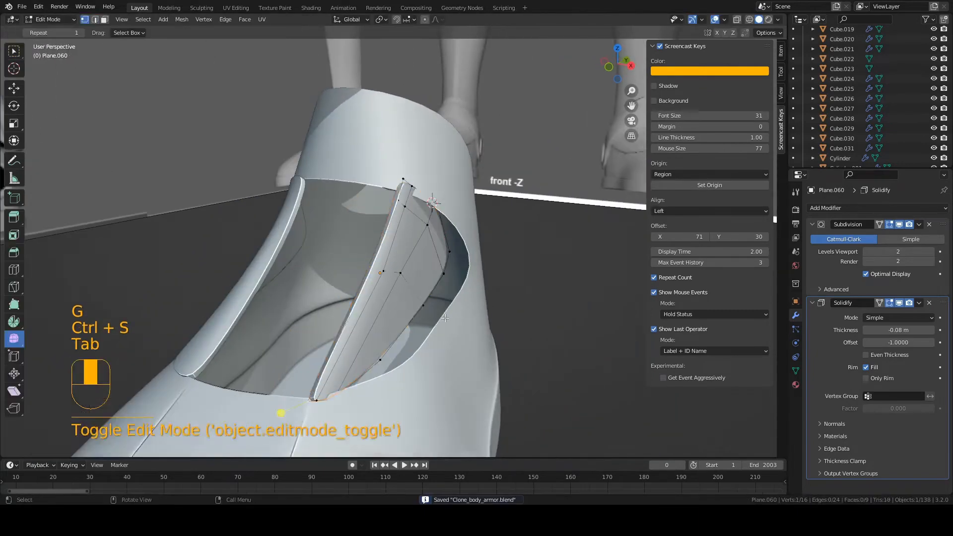
click(448, 264)
middle_drag(447, 263, 495, 341)
click(388, 317)
key(1)
key(Tab)
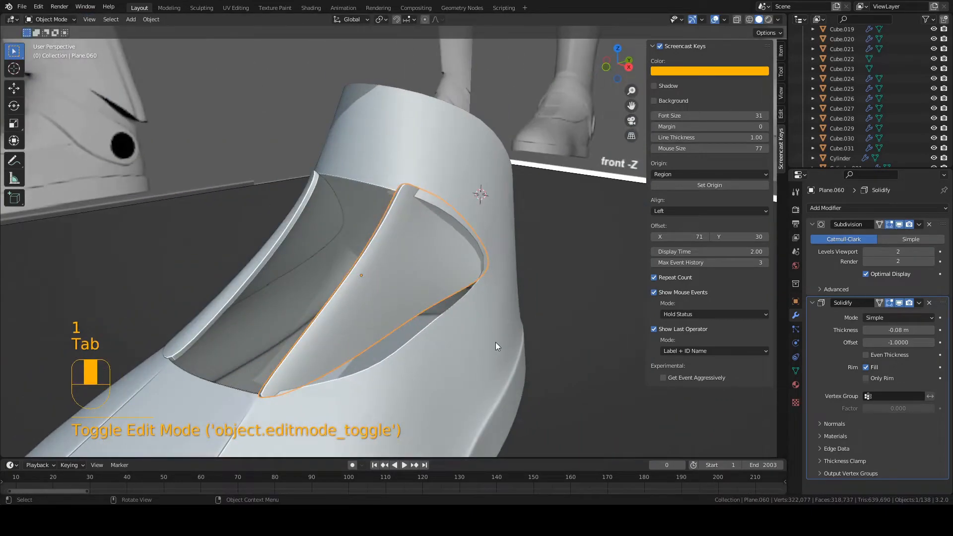
click(898, 330)
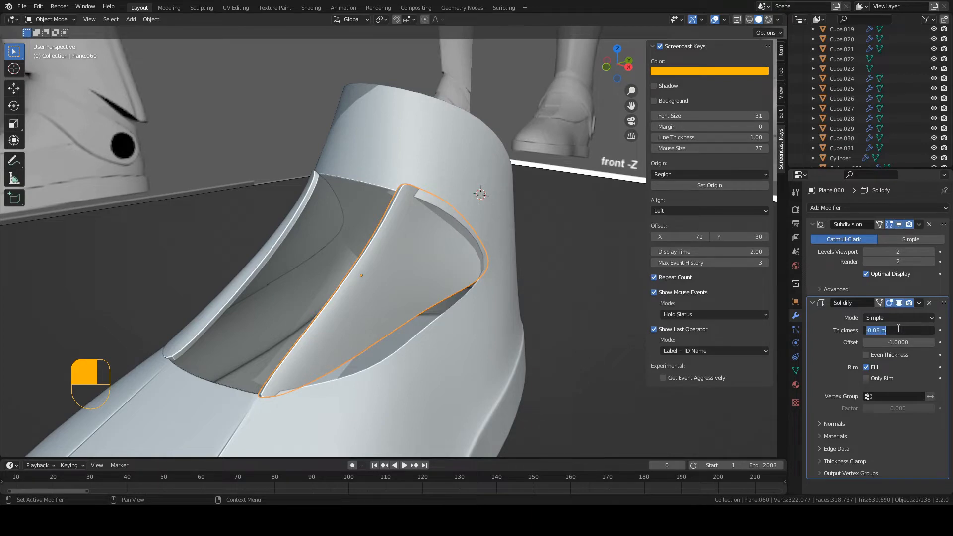
middle_drag(557, 304, 429, 304)
key(Tab)
key(ctrl+z)
key(ctrl+z)
key(ctrl+z)
key(ctrl+z)
key(ctrl+z)
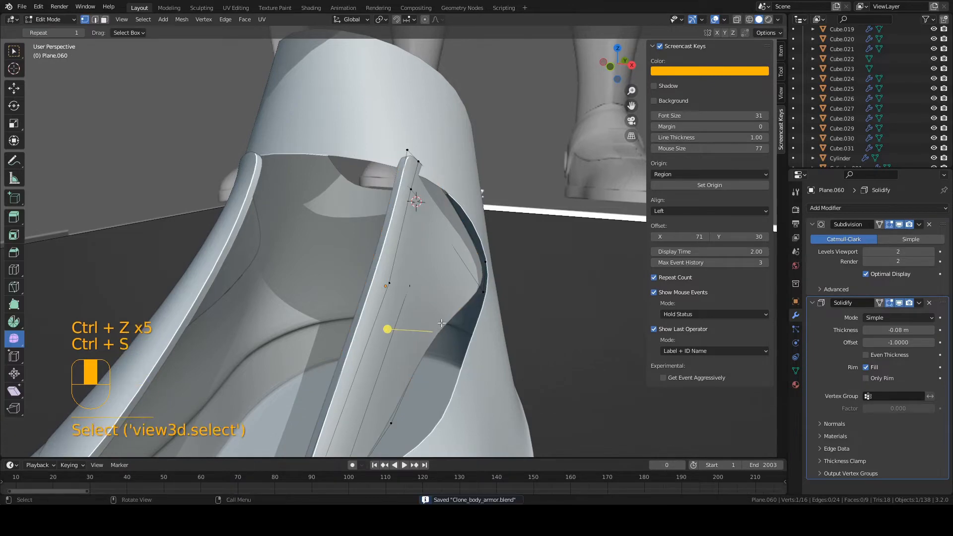
Step: Move the selected lower-edge vertex of the copied panel outward toward the rim of the shoe opening
key(g)
middle_drag(441, 323, 472, 324)
click(460, 330)
key(g)
mouse_move(471, 324)
middle_down()
mouse_move(486, 294)
mouse_move(622, 283)
mouse_move(486, 290)
mouse_move(493, 336)
mouse_move(436, 362)
mouse_move(426, 287)
mouse_move(508, 334)
mouse_move(462, 328)
mouse_move(467, 317)
middle_up()
click(475, 323)
key(g)
click(618, 283)
Step: Refine the copied panel's lower-edge shape against the opening's rim with further vertex moves, and save the file
key(g)
click(502, 341)
key(g)
click(503, 323)
key(g)
click(506, 336)
key(z)
click(467, 329)
click(468, 260)
mouse_move(468, 261)
middle_down()
mouse_move(489, 280)
mouse_move(460, 262)
middle_up()
key(ctrl+s)
Step: Move the copied panel's outer-side vertices against the boot surface, shifting one about 0.0053 m along X
click(408, 258)
key(g)
click(474, 264)
key(z)
click(521, 271)
key(g)
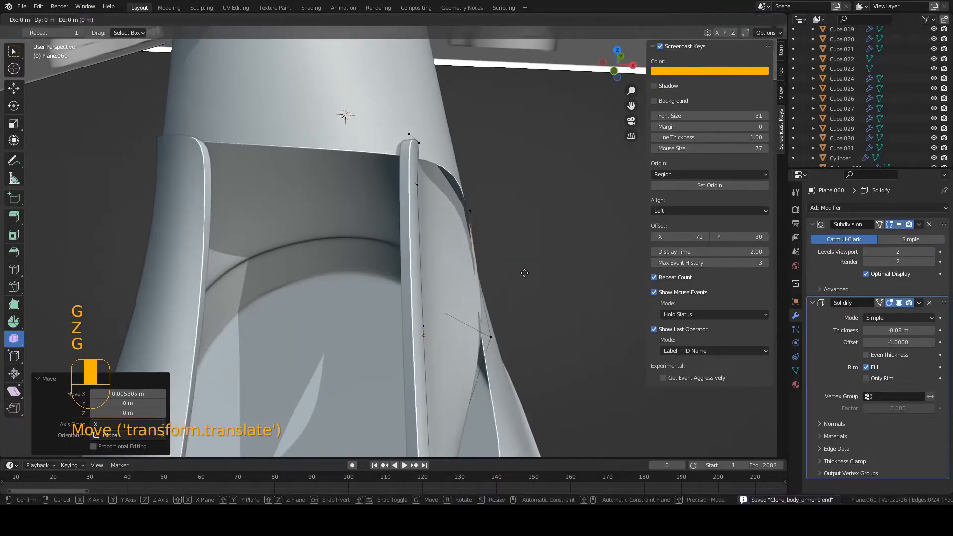
click(526, 273)
mouse_move(526, 273)
middle_down()
mouse_move(451, 221)
mouse_move(451, 238)
middle_up()
key(z)
click(419, 228)
Step: Shift an upper edge of the copied panel slightly along X toward the boot surface
key(2)
click(459, 239)
key(z)
click(527, 239)
key(g)
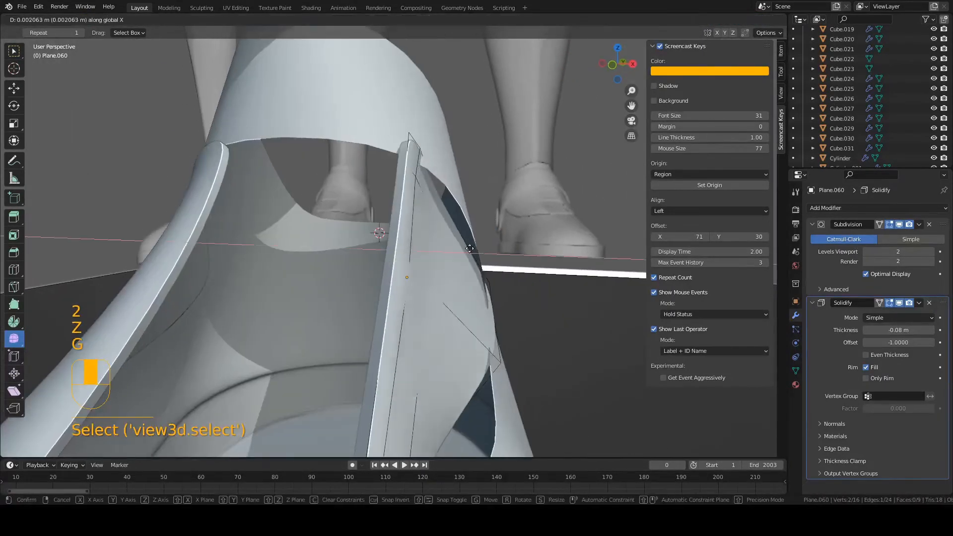
click(483, 253)
Step: Reposition individual vertices around the upper part of the copied panel so it hugs the boot
key(1)
click(468, 225)
key(g)
middle_click(478, 225)
middle_drag(467, 224, 419, 233)
click(499, 243)
click(494, 236)
middle_drag(493, 236, 414, 254)
key(g)
middle_click(415, 255)
click(389, 253)
Step: Select a single edge of the copied panel and move it closer to the boot surface
key(2)
click(385, 226)
key(g)
mouse_move(384, 226)
middle_down()
mouse_move(378, 243)
mouse_move(271, 302)
mouse_move(279, 336)
mouse_move(313, 313)
mouse_move(291, 290)
mouse_move(375, 274)
middle_up()
click(365, 239)
Step: Select single vertices on the copied panel and nudge them to follow the boot's curvature
key(1)
click(233, 302)
click(326, 326)
key(g)
click(269, 300)
key(g)
scroll(294, 300, down, 1)
key(g)
click(290, 305)
Step: Move vertices along the copied panel's lower edge to line up with the seam above the boot's foot
middle_drag(290, 304, 307, 314)
click(400, 323)
key(g)
click(395, 324)
middle_drag(395, 323, 484, 322)
click(410, 303)
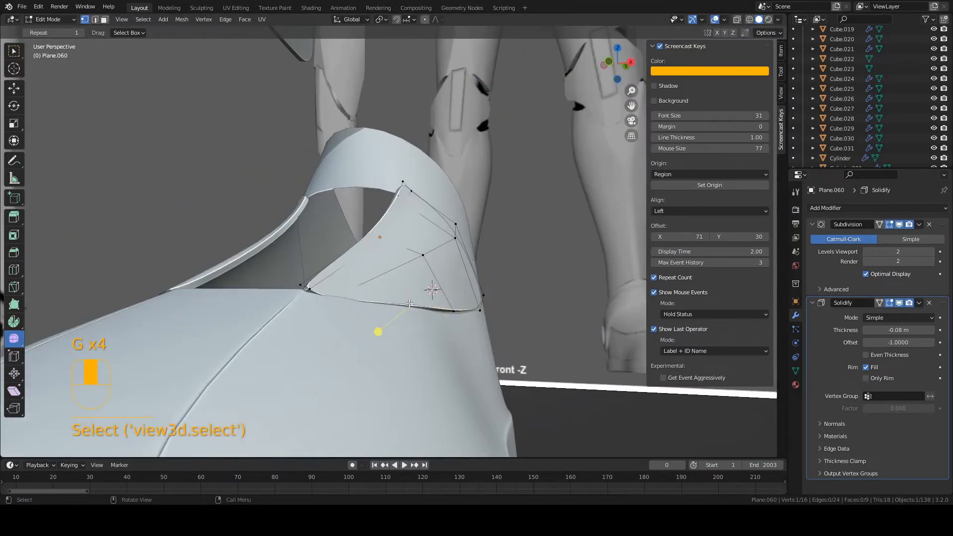
key(g)
middle_drag(410, 303, 451, 361)
click(423, 304)
click(375, 311)
key(z)
Step: Refine the position of the copied panel's lower-edge vertices against the foot seam with another move
click(386, 312)
key(g)
middle_click(394, 312)
click(408, 312)
key(z)
click(454, 312)
click(457, 311)
Step: Select an edge in the copied panel's lower half and shift it slightly along X
key(2)
click(443, 319)
middle_drag(404, 331, 437, 308)
key(g)
middle_click(439, 307)
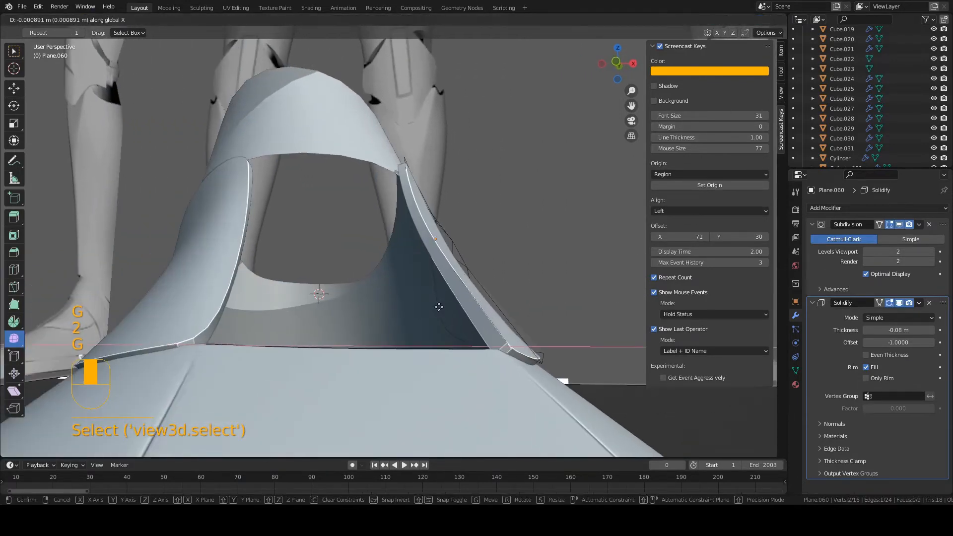
click(435, 307)
Step: Move the copied panel's outermost lower corner vertex along Z to meet the boot surface
key(1)
click(550, 348)
middle_drag(550, 346, 542, 340)
key(g)
middle_click(542, 340)
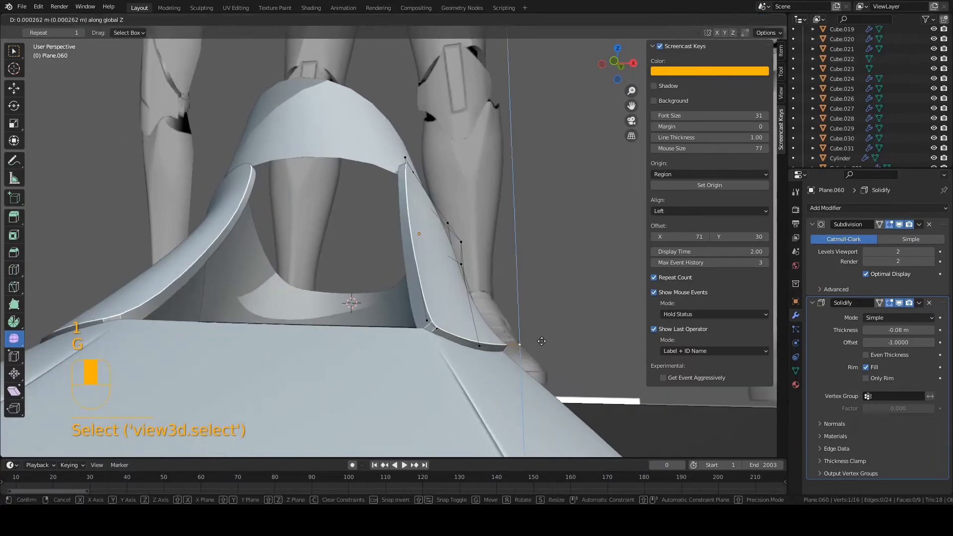
click(524, 349)
Step: Move the lower-edge vertex beside the outer corner and check the panel's shape outside Edit Mode
click(478, 346)
key(g)
middle_click(476, 346)
click(474, 346)
key(Tab)
middle_drag(432, 298, 404, 269)
key(Tab)
Step: Move an edge of the copied panel, rotate it about -29.5°, and reposition it along the boot
key(2)
key(g)
middle_drag(407, 217, 457, 248)
click(405, 234)
click(477, 238)
key(g)
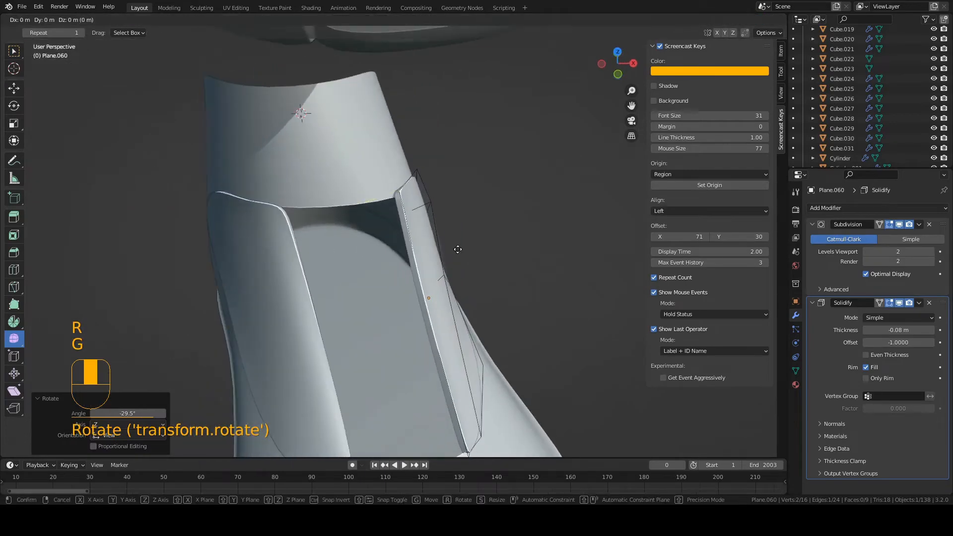
middle_click(457, 249)
click(458, 249)
Step: Fine-tune the copied panel's remaining edges with further moves to close gaps against the ankle opening
middle_drag(397, 263, 363, 248)
click(444, 268)
key(Tab)
key(Tab)
key(g)
middle_drag(480, 208, 390, 193)
click(530, 220)
click(390, 194)
key(g)
click(400, 189)
Step: Leave Edit Mode, deselect all objects, and save the file
key(Tab)
key(a)
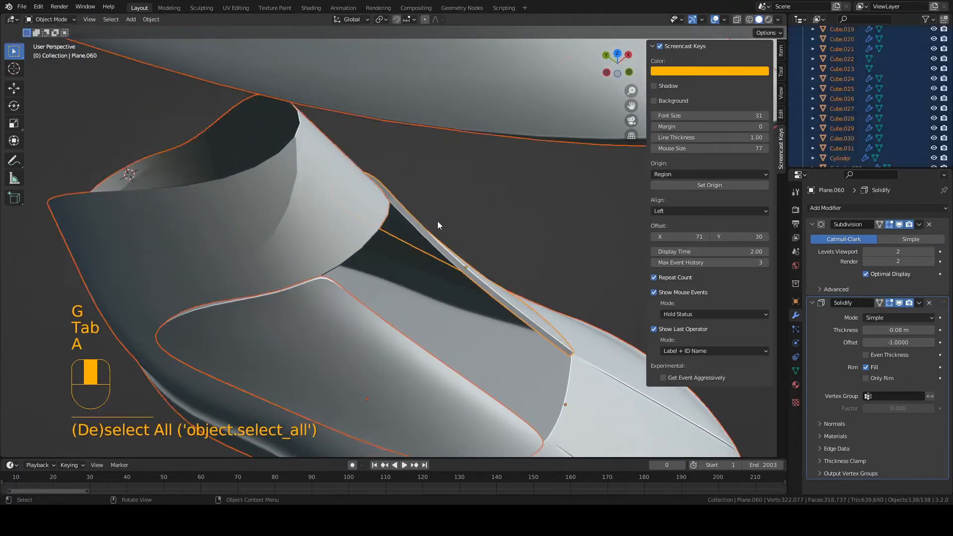
key(a)
key(ctrl+s)
middle_drag(436, 221, 431, 256)
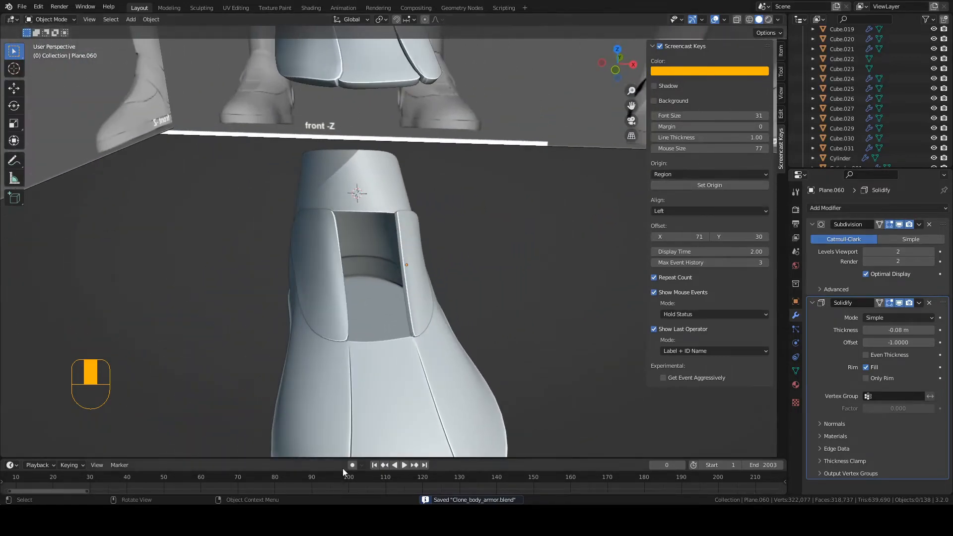
key(ctrl+s)
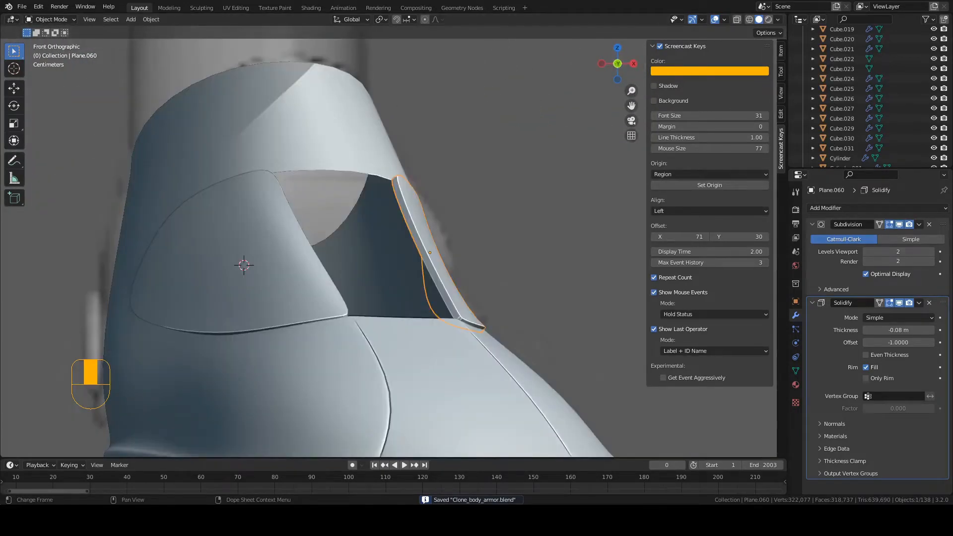
Step: Examine both ankle panels in wireframe and solid shading against the boot opening, saving the file
scroll(318, 189, up, 2)
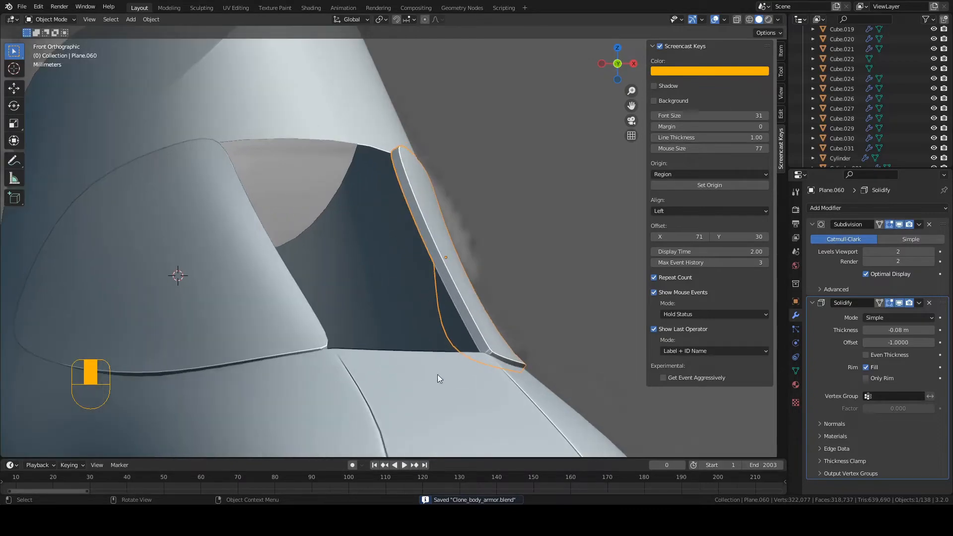
key(z)
middle_drag(345, 219, 463, 201)
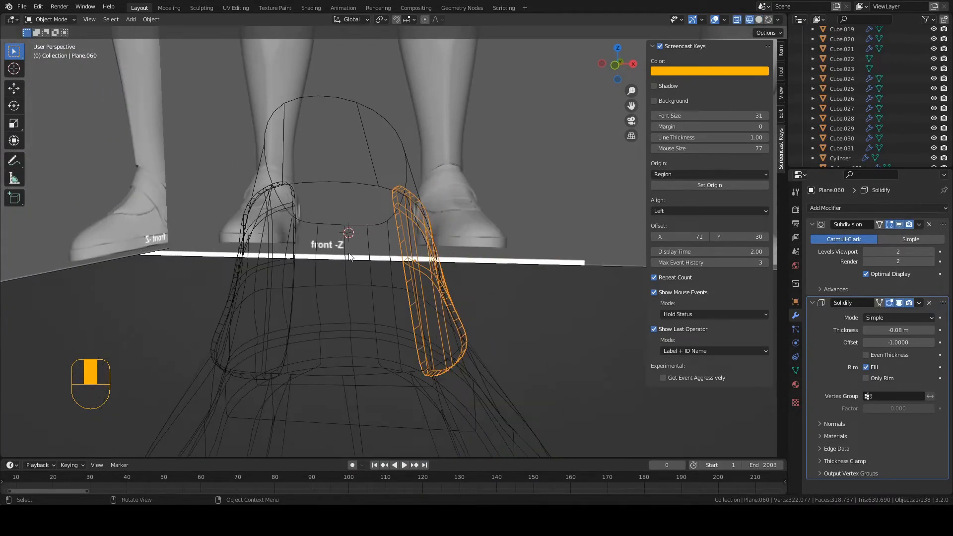
key(z)
click(269, 254)
middle_drag(270, 254, 256, 259)
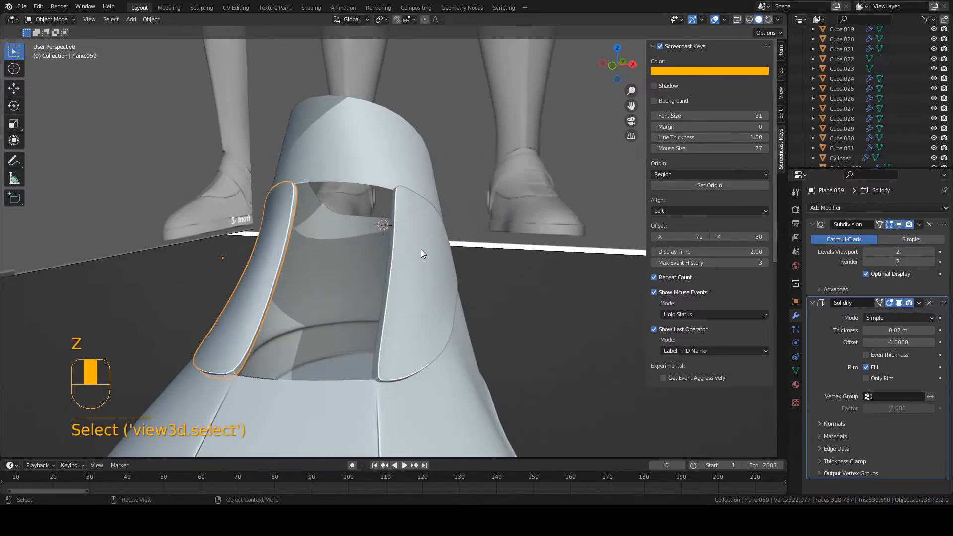
click(421, 249)
key(ctrl+s)
key(a)
key(a)
middle_drag(413, 254, 279, 258)
click(421, 257)
key(ctrl+s)
Step: Duplicate the two edges at the upper inner side of the copied panel and offset the duplicate along X
key(Tab)
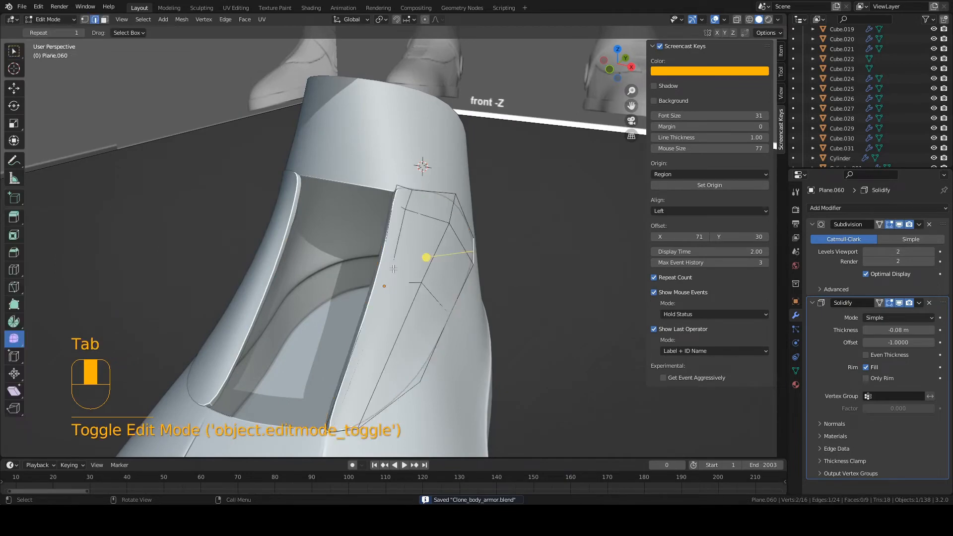
middle_drag(406, 263, 387, 233)
key(ctrl+s)
middle_drag(395, 191, 455, 251)
shift+click(407, 191)
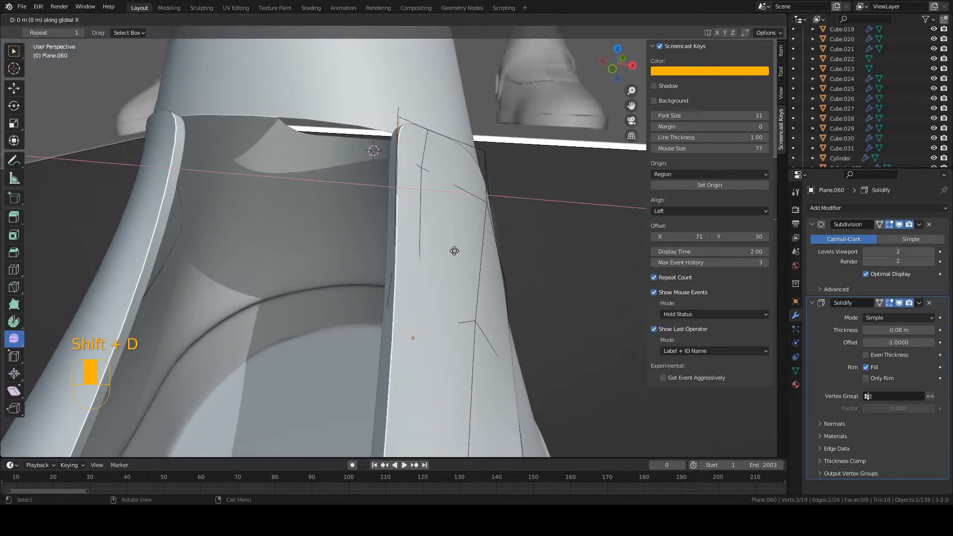
click(443, 250)
Step: Reposition the duplicated edges next to the copied panel's inner upper side
middle_drag(443, 250, 396, 187)
key(g)
click(433, 229)
click(405, 216)
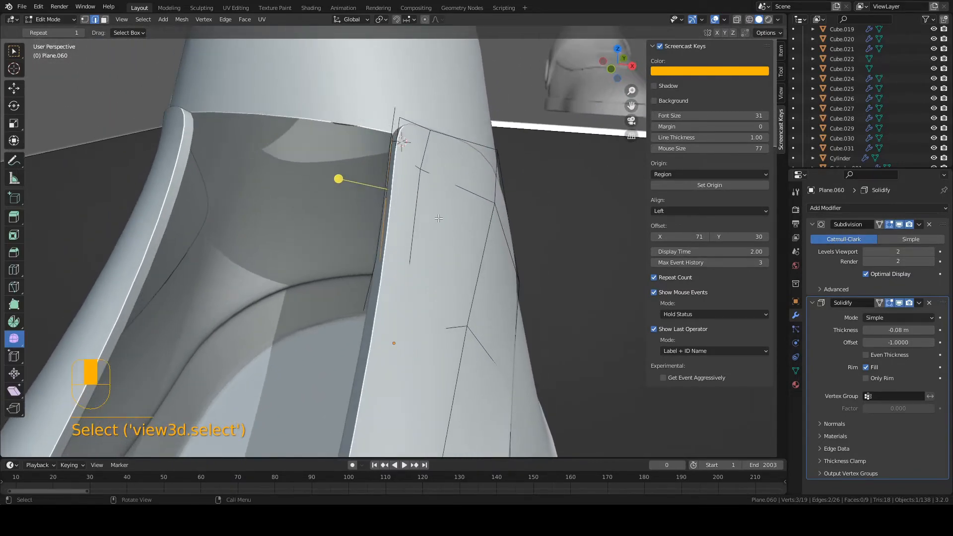
Step: Extrude the duplicated edges across the ankle opening to the opposite panel, move them about -0.0102 m along Y, and save
key(e)
click(213, 190)
middle_drag(213, 190, 352, 278)
key(g)
click(432, 249)
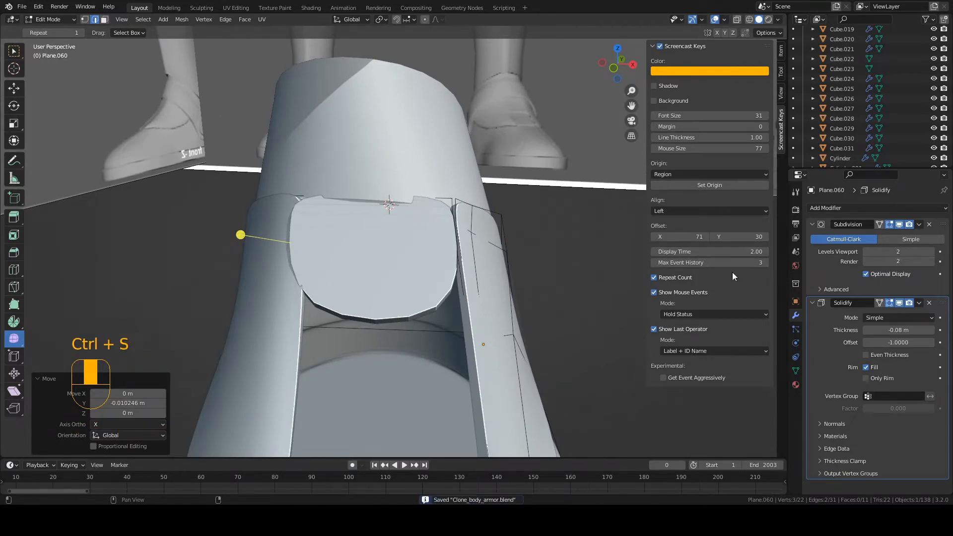
Step: Move the tongue's upper edge about -0.0039 m along Y
middle_drag(508, 321, 474, 300)
click(381, 201)
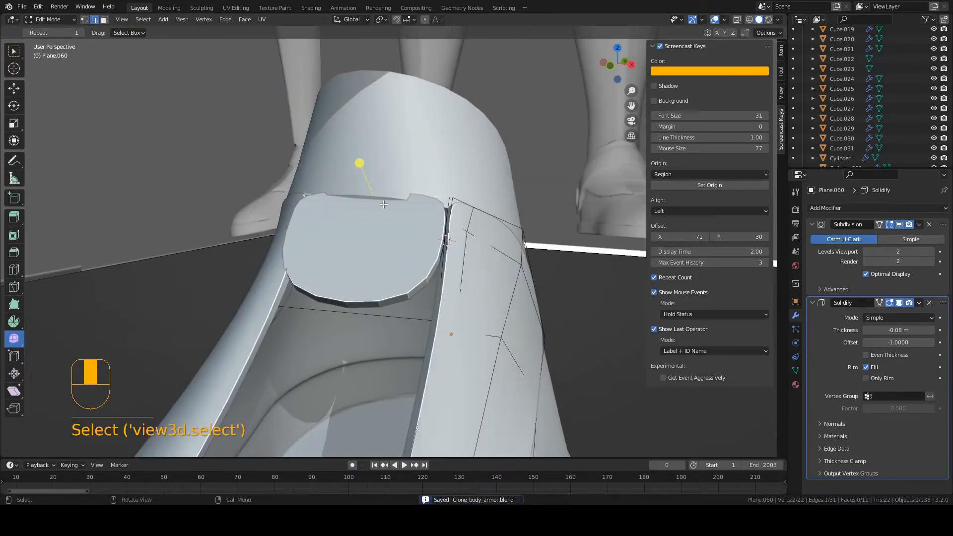
scroll(383, 203, up, 2)
middle_drag(384, 203, 362, 219)
key(g)
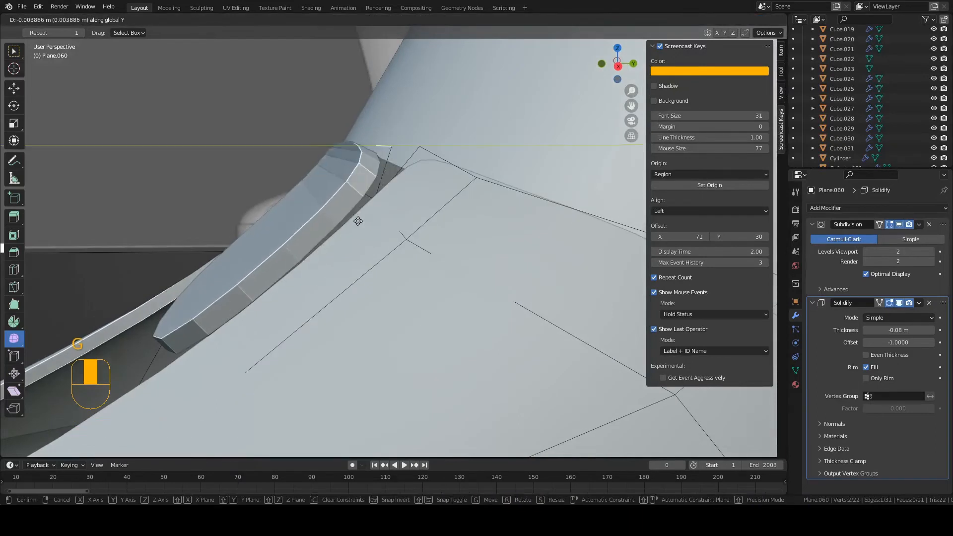
click(359, 222)
Step: Shift the tongue's middle crosswise edge along Y, slide it by a factor of about -0.204, and fine-tune its position
click(355, 211)
key(g)
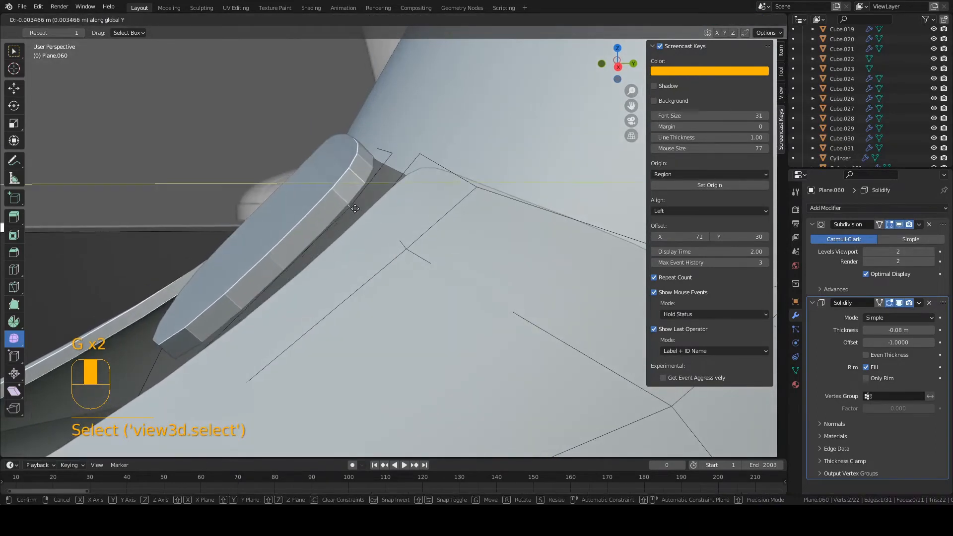
click(337, 212)
middle_drag(338, 212, 339, 202)
key(g)
click(318, 228)
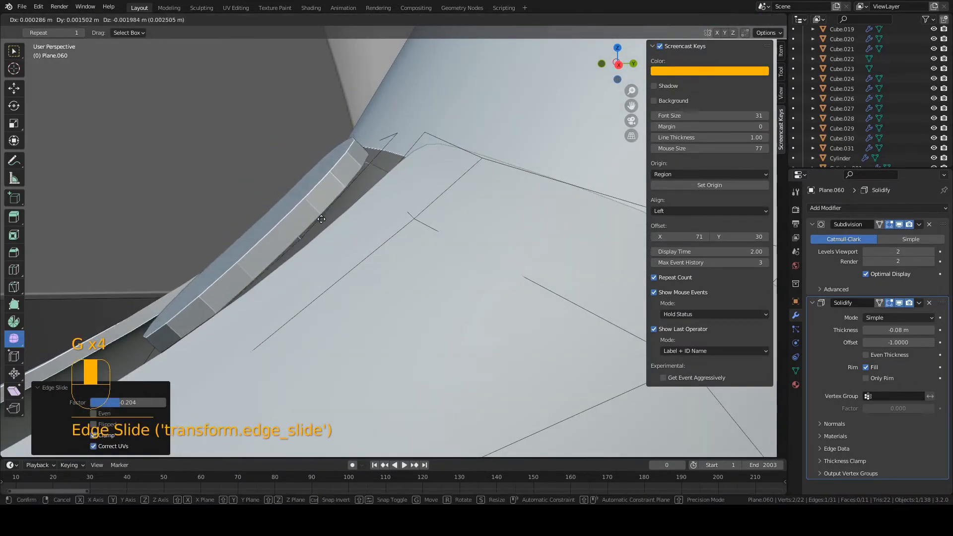
key(g)
click(331, 244)
Step: Reposition the tongue's upper edge against the boot shaft
click(365, 144)
middle_drag(365, 144, 364, 157)
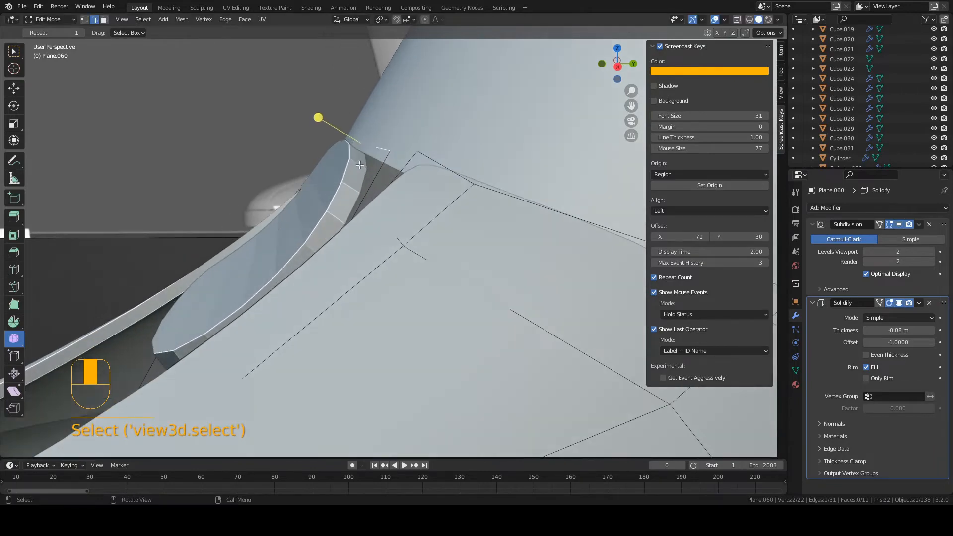
key(g)
click(364, 161)
middle_drag(357, 211, 449, 301)
click(447, 265)
mouse_move(454, 251)
middle_down()
mouse_move(470, 245)
mouse_move(459, 266)
middle_up()
key(g)
right_click(479, 265)
click(460, 247)
Step: Reposition the tongue's lower corner vertex at the opposite panel, first along X and then freely, saving the file
key(1)
click(213, 349)
key(z)
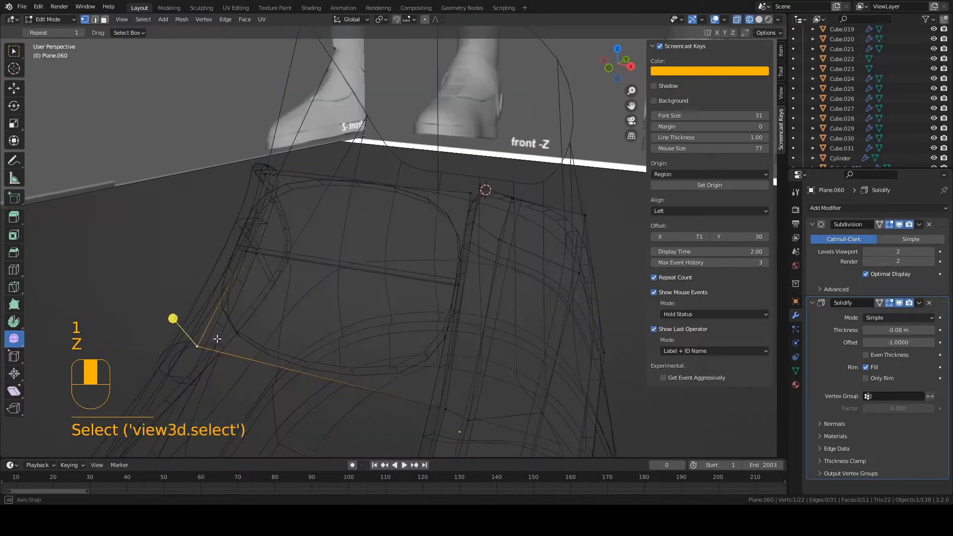
key(z)
key(g)
key(x)
click(309, 330)
middle_drag(309, 331, 267, 313)
key(ctrl+s)
key(g)
click(309, 278)
Step: Reposition the tongue's upper corner vertex at the opposite panel, including a shift of about 0.004 m along X, and save
key(z)
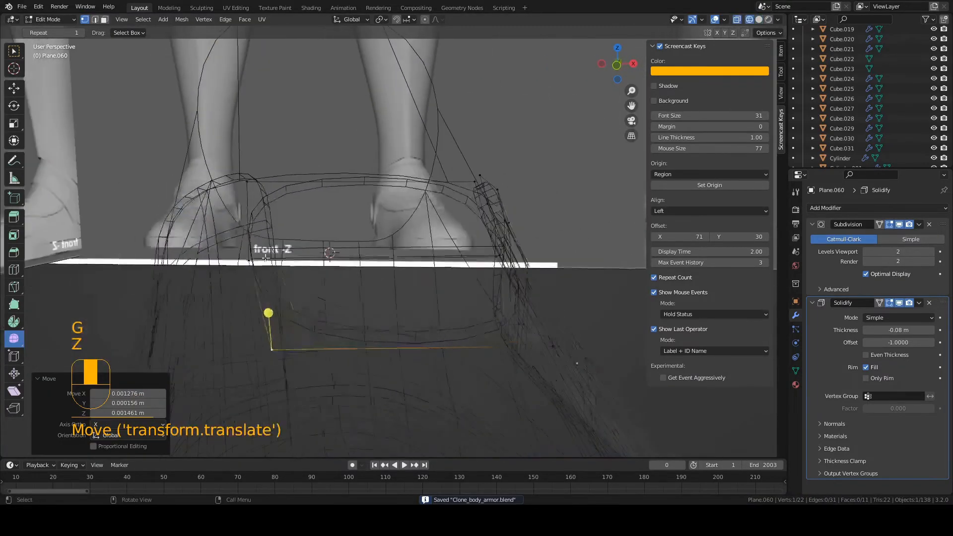
key(1)
click(272, 221)
key(g)
mouse_move(272, 222)
middle_down()
mouse_move(279, 281)
mouse_move(289, 251)
mouse_move(272, 249)
middle_up()
click(294, 252)
key(z)
key(g)
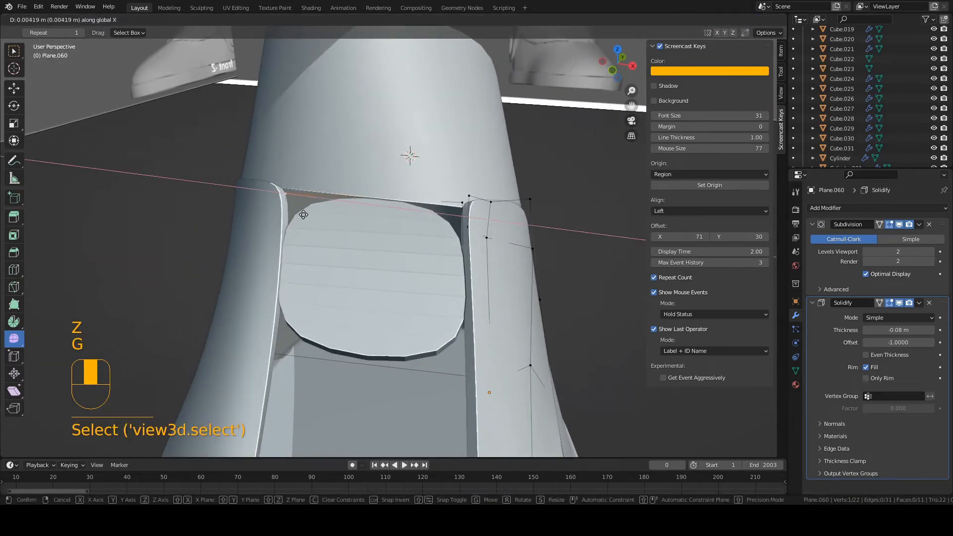
key(g)
click(315, 260)
key(Tab)
mouse_move(320, 272)
middle_down()
mouse_move(260, 255)
mouse_move(313, 266)
middle_up()
key(a)
key(a)
key(ctrl+s)
Step: Move the tongue's middle crosswise edge about 0.0026 m along Y and save the file
key(Tab)
key(2)
click(394, 234)
key(g)
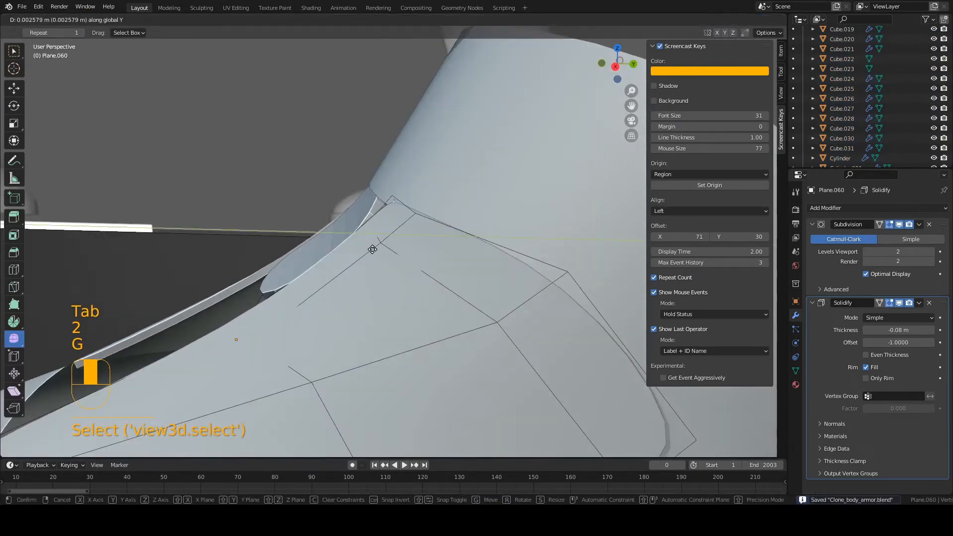
click(373, 249)
key(a)
key(a)
middle_drag(372, 250, 303, 293)
key(ctrl+s)
Step: Add a lengthwise edge loop through the middle of the tongue and adjust its position
scroll(425, 252, down, 3)
click(398, 300)
key(g)
click(349, 271)
key(Tab)
key(Tab)
key(g)
click(338, 263)
key(Tab)
key(a)
key(a)
Step: Select all linked faces of the tongue, reposition the whole piece in the ankle opening, and save
key(Tab)
key(3)
key(a)
key(a)
key(l)
key(g)
click(364, 282)
key(g)
middle_drag(303, 293, 415, 218)
click(302, 296)
key(Tab)
key(a)
key(a)
key(ctrl+s)
Step: Move an upper edge of the tongue about 0.003 m along Y in wireframe, readjust it, and save
key(Tab)
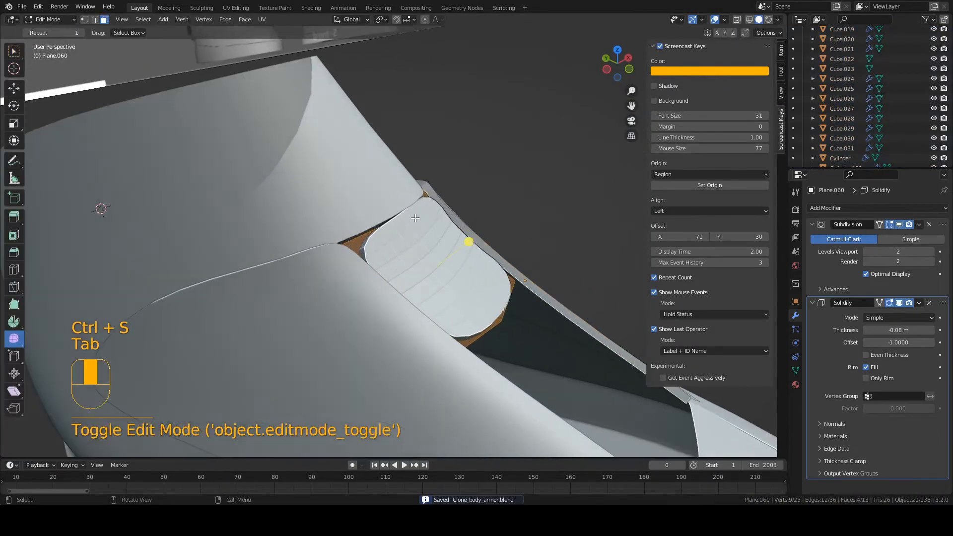
key(z)
key(g)
middle_click(449, 251)
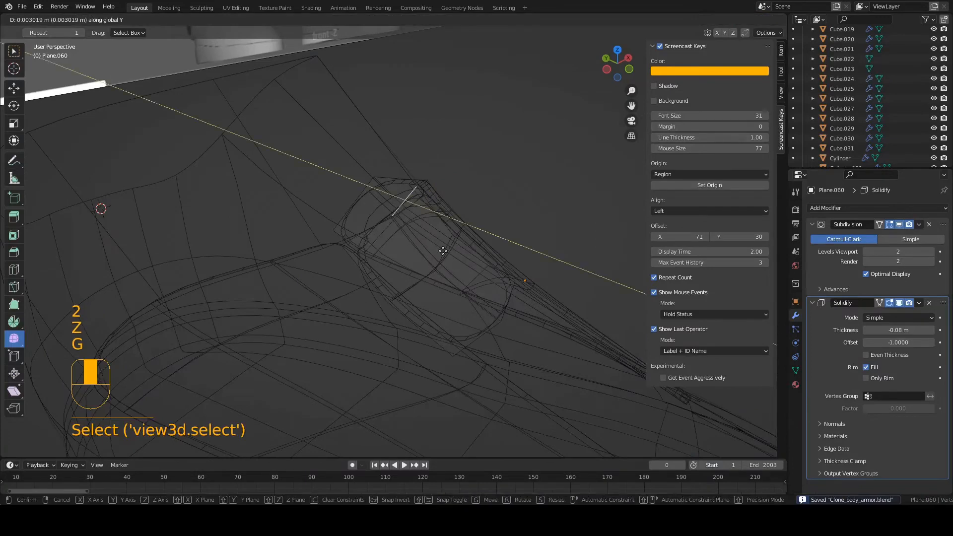
click(447, 255)
key(z)
mouse_move(446, 255)
middle_down()
mouse_move(466, 243)
mouse_move(391, 254)
mouse_move(378, 283)
middle_up()
key(g)
key(z)
key(Tab)
key(a)
key(a)
key(ctrl+s)
Step: Add a crosswise edge loop in the tongue's upper part, slide it by a factor of about -0.5, and save
scroll(391, 254, down, 3)
click(378, 269)
key(Tab)
middle_drag(369, 238, 359, 257)
key(ctrl+s)
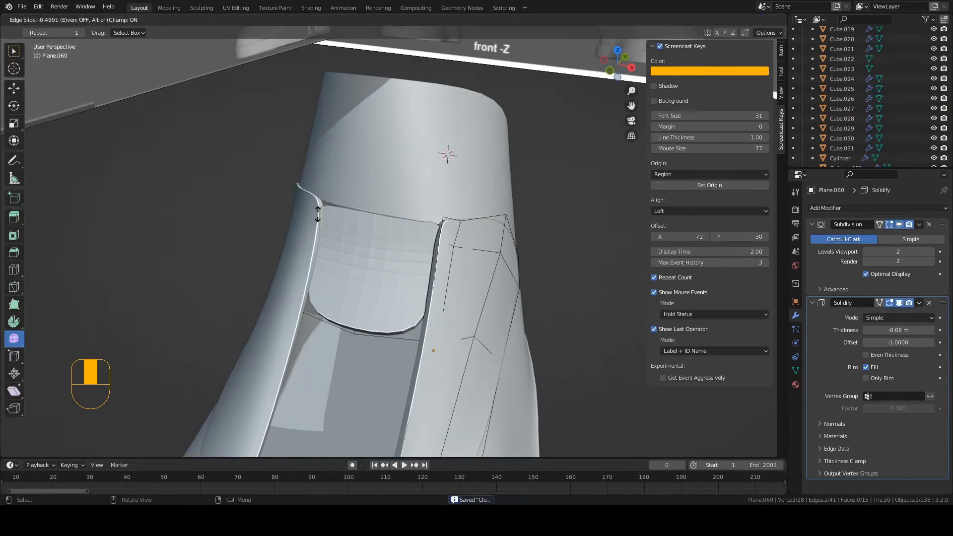
click(317, 214)
middle_drag(318, 214, 385, 226)
key(Tab)
Step: Reposition the tongue's upper side edge next to the opposite panel
key(Tab)
click(301, 201)
key(g)
key(Tab)
key(a)
key(a)
Step: Reposition the tongue's upper side edge beside the copied panel
key(Tab)
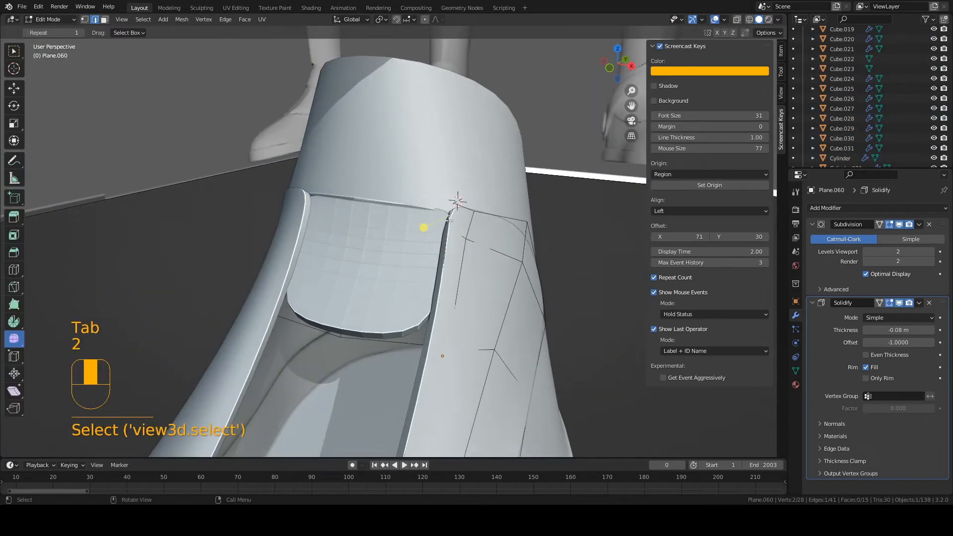
key(z)
mouse_move(451, 227)
middle_down()
mouse_move(449, 215)
mouse_move(401, 235)
mouse_move(421, 259)
mouse_move(522, 252)
middle_up()
key(z)
key(g)
key(g)
scroll(416, 255, down, 3)
key(Tab)
Step: Try to move the tongue's middle lengthwise edges about -0.008 m along Y, and undo the move
key(Tab)
key(2)
click(297, 245)
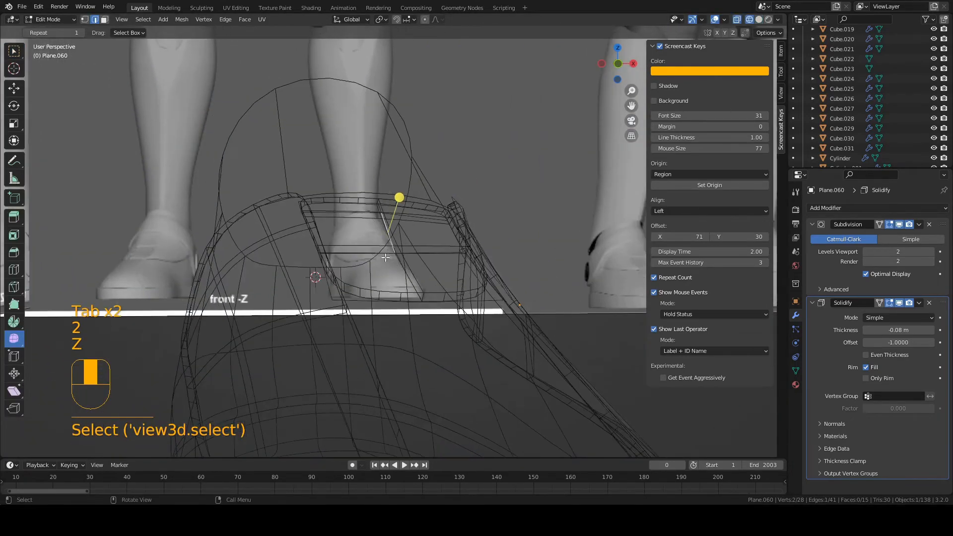
middle_drag(397, 263, 450, 262)
key(z)
click(456, 258)
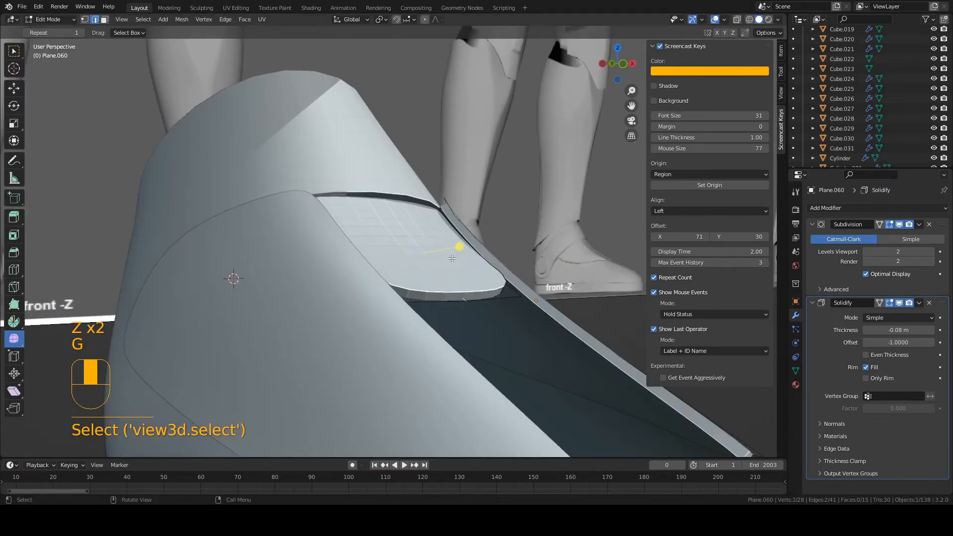
middle_drag(399, 210, 394, 216)
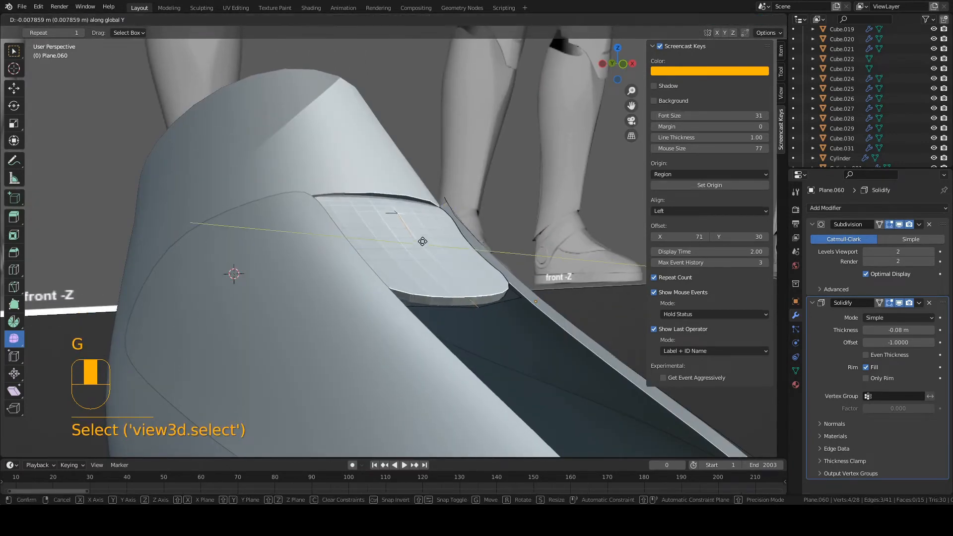
key(g)
key(ctrl+z)
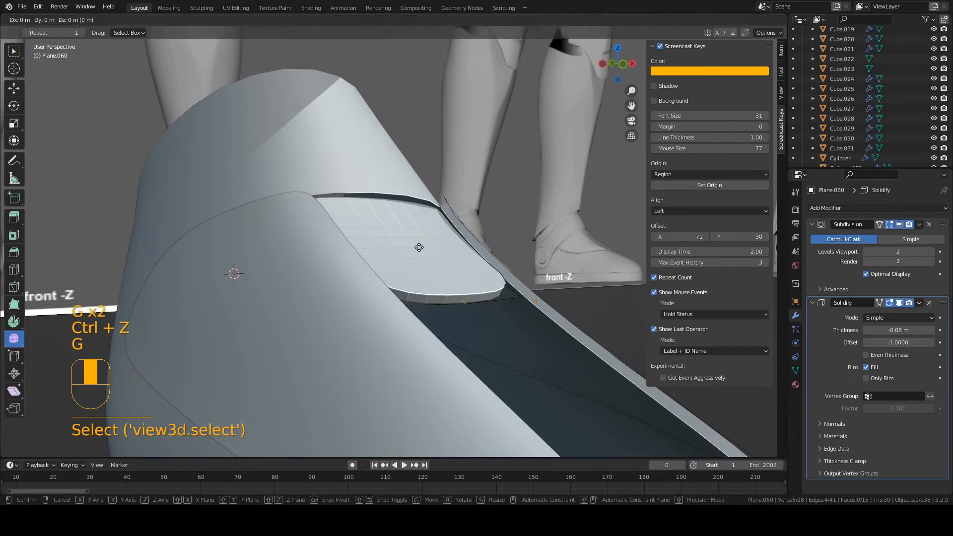
Step: Extend the edge selection on the tongue and reposition the selected edges to refine its curvature
middle_drag(419, 247, 417, 236)
click(417, 233)
middle_drag(444, 185, 398, 178)
key(g)
mouse_move(373, 233)
middle_down()
mouse_move(372, 224)
mouse_move(409, 252)
mouse_move(408, 203)
middle_up()
click(374, 237)
key(z)
click(330, 238)
right_click(407, 203)
middle_drag(407, 203, 365, 225)
Step: Move two of the tongue's middle lengthwise edges about -0.0012 m along Y
click(314, 221)
click(341, 223)
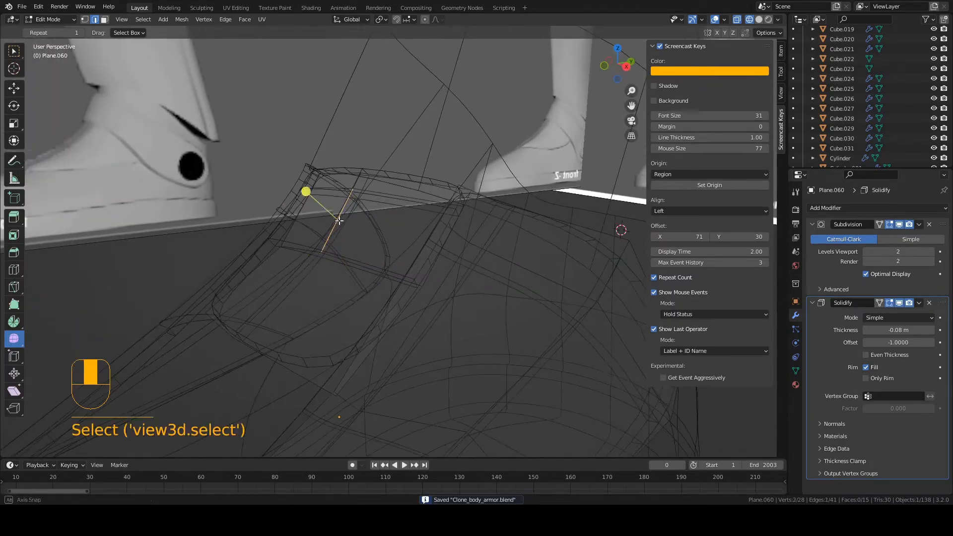
middle_drag(294, 273, 315, 277)
middle_drag(360, 251, 379, 247)
key(g)
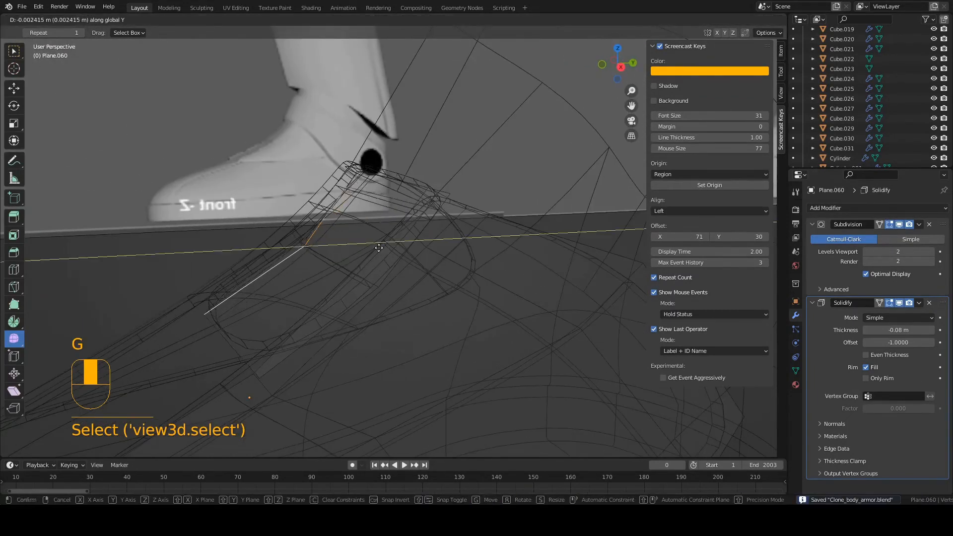
click(385, 248)
key(z)
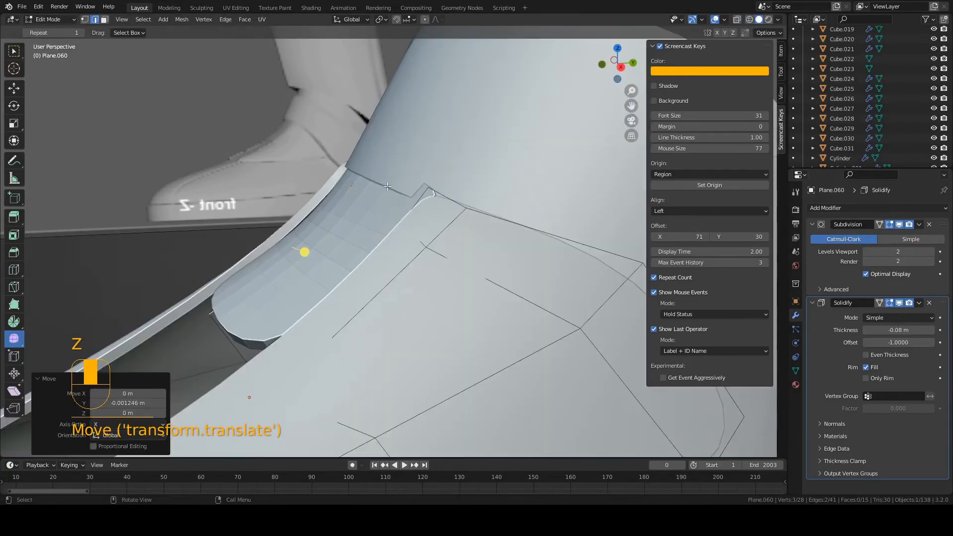
Step: Move the tongue's upper side edge beside the copied panel about -0.0028 m along Z and save the file
key(1)
click(384, 187)
key(z)
mouse_move(384, 189)
middle_down()
mouse_move(373, 193)
mouse_move(376, 184)
mouse_move(474, 188)
middle_up()
click(362, 193)
key(2)
click(477, 188)
key(z)
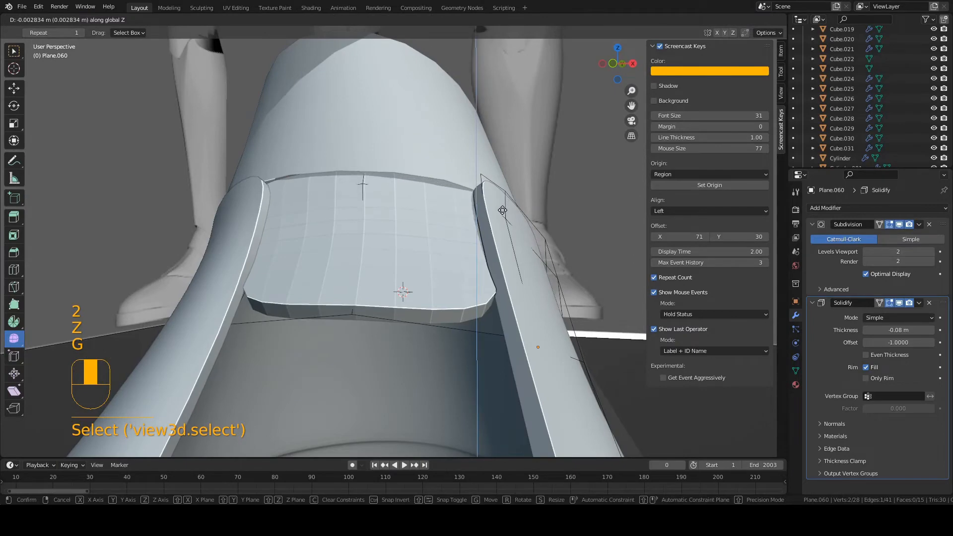
click(502, 210)
key(Tab)
key(a)
key(a)
key(ctrl+s)
mouse_move(416, 229)
middle_down()
mouse_move(482, 244)
mouse_move(387, 252)
mouse_move(403, 239)
middle_up()
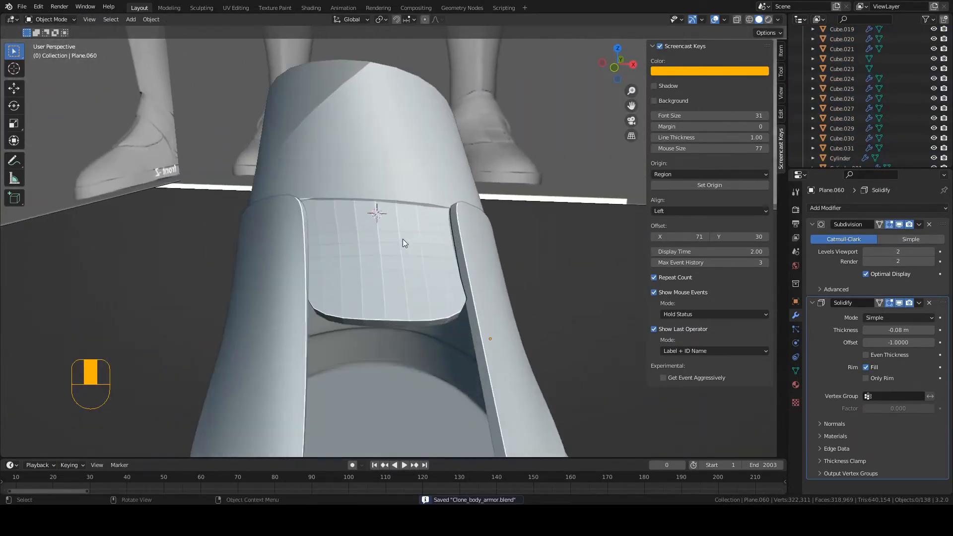
Step: Add a loop cut across the tongue near its lower edge, slid to a factor of about 0.623
key(KP_1)
key(z)
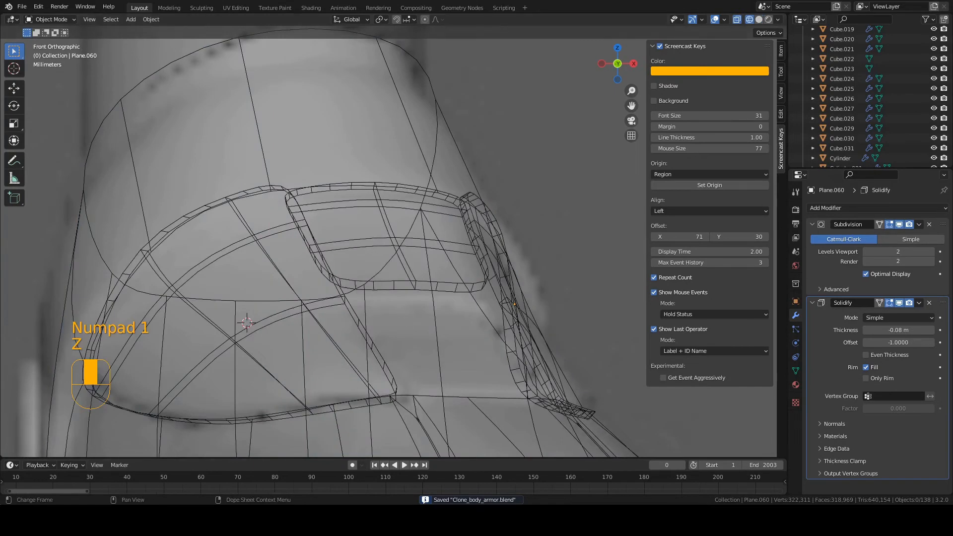
key(ctrl+s)
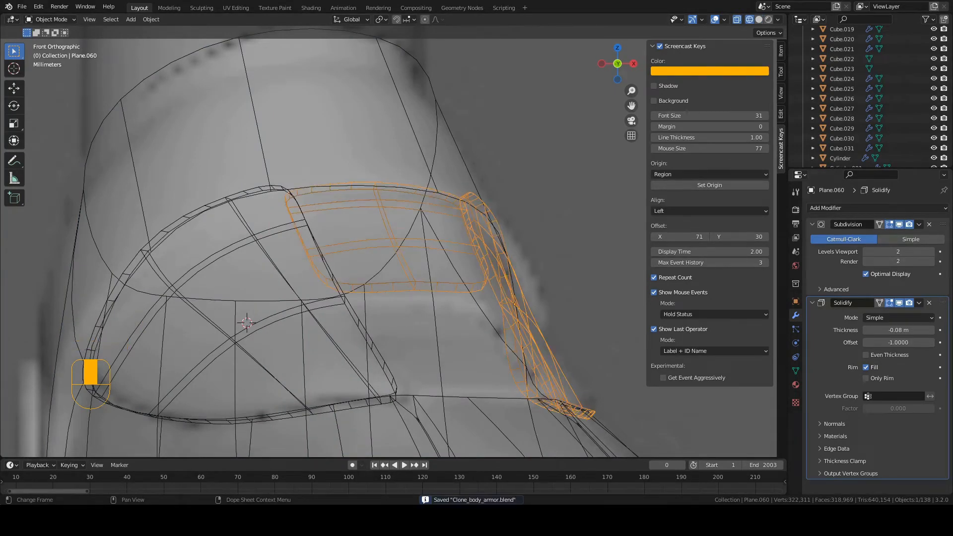
key(Tab)
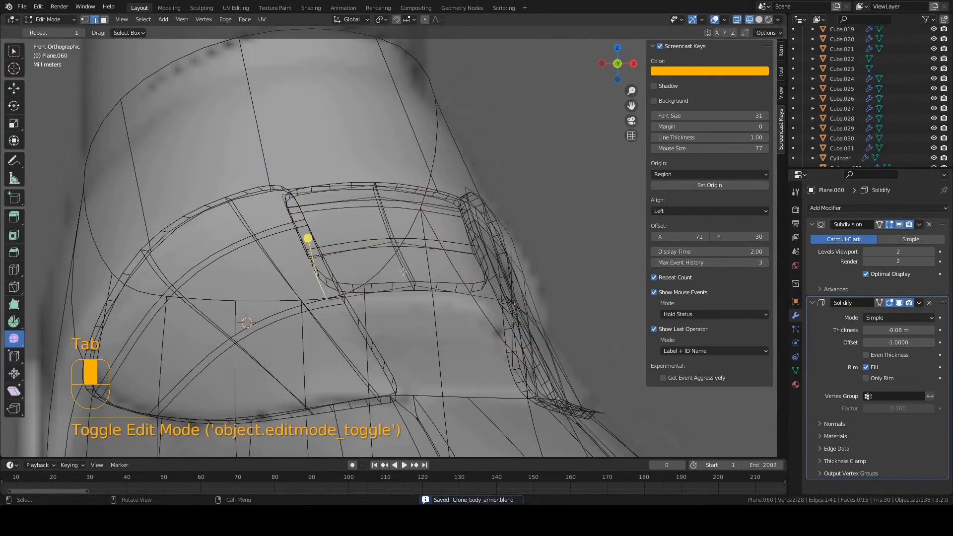
key(ctrl+r)
click(402, 257)
click(409, 270)
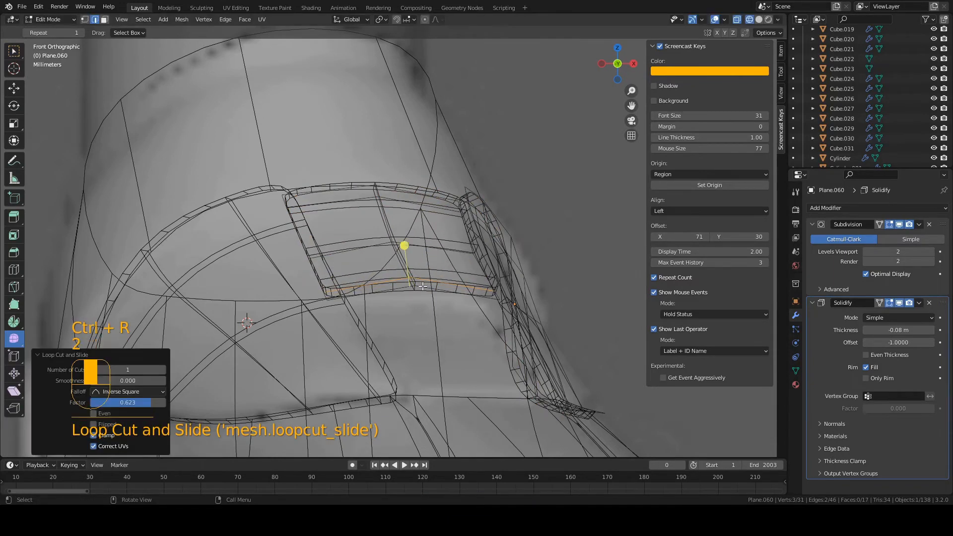
Step: Nudge the tongue's lower edge about 0.0002 m along X and -0.0005 m along Z
key(2)
click(416, 288)
key(g)
click(416, 288)
key(z)
key(2)
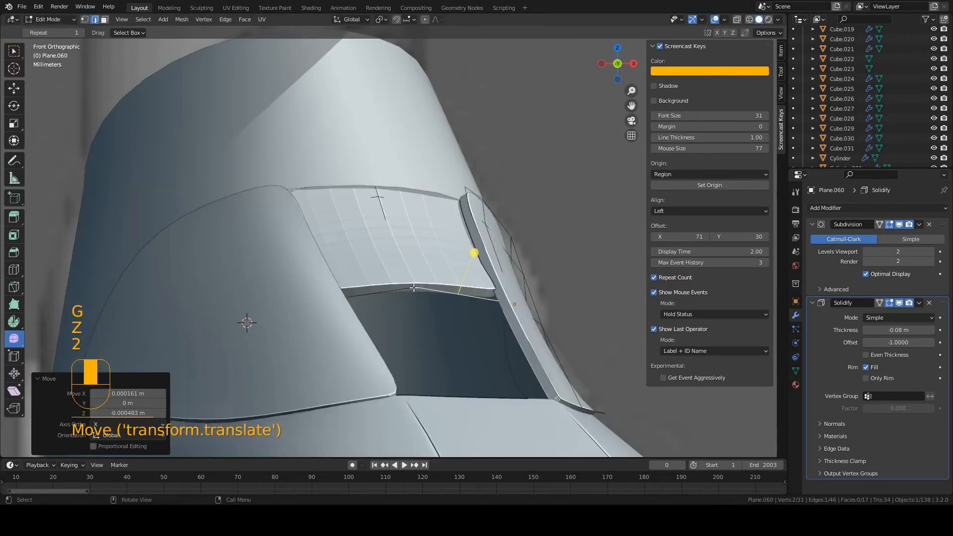
Step: Move the middle vertex of the tongue's lower edge about 0.0005 m along X and -0.001 m along Z, and save the file
click(418, 296)
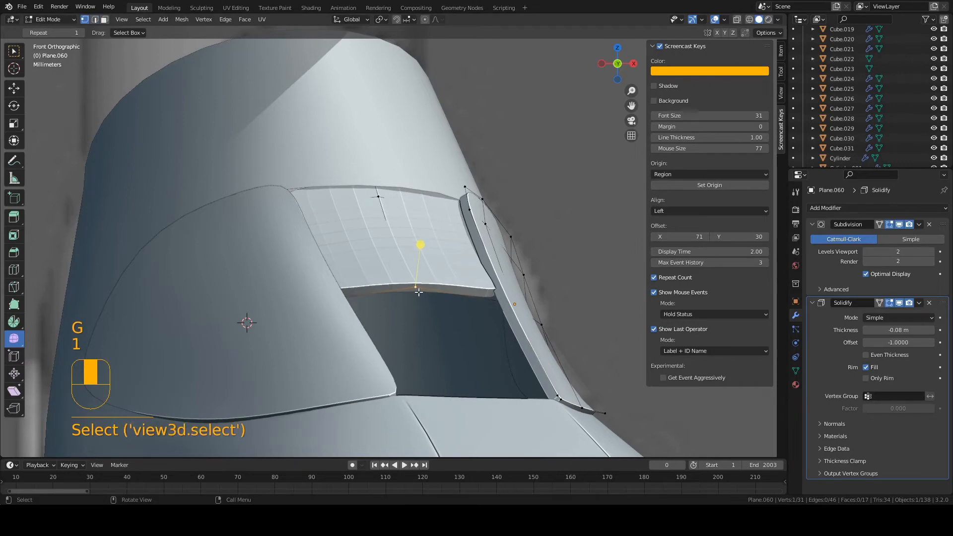
key(g)
click(420, 294)
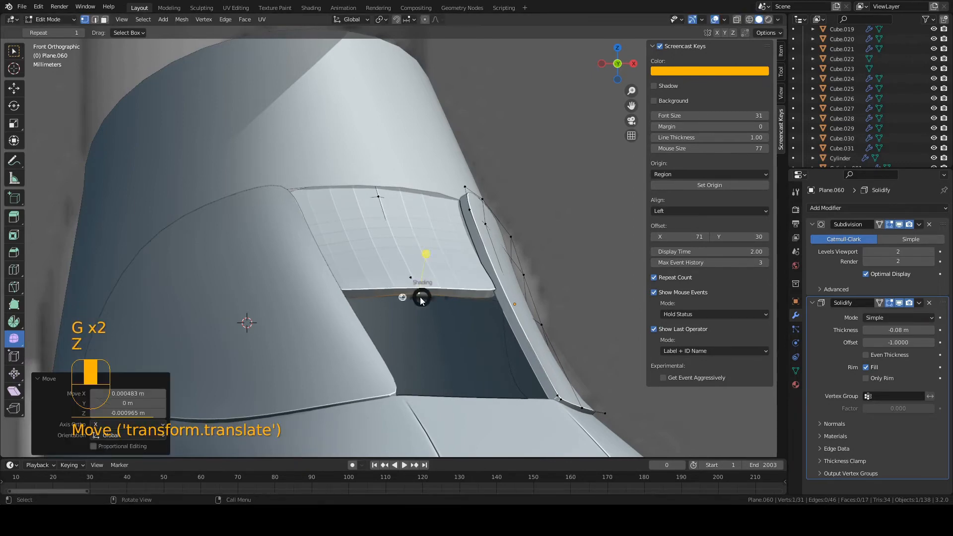
key(Tab)
key(a)
key(a)
key(ctrl+s)
Step: Shade the tongue piece smooth and save the file
key(z)
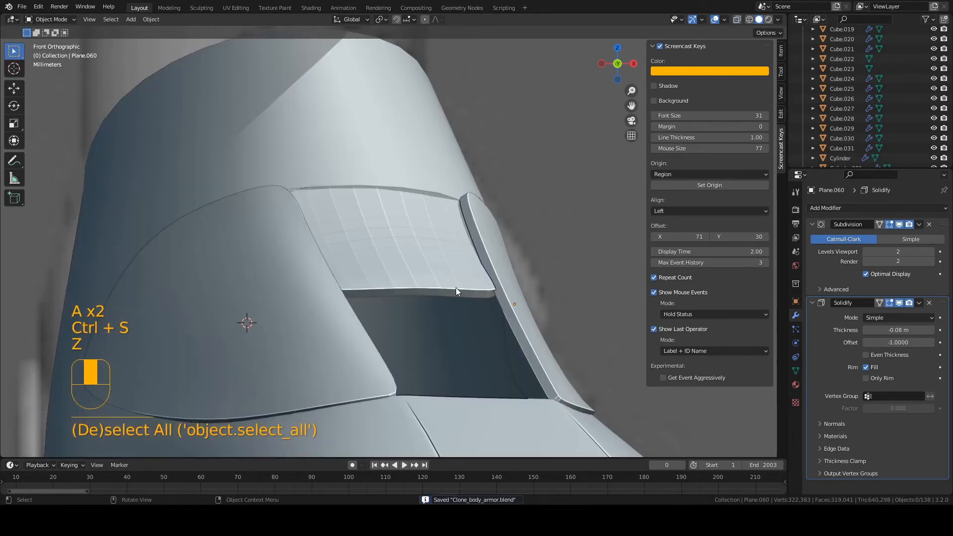
click(456, 289)
middle_drag(456, 289, 439, 258)
right_click(383, 257)
click(383, 259)
key(a)
key(a)
key(ctrl+s)
Step: Duplicate the whole tongue mesh in place and move the copy forward, about -0.069 m along Y
key(Tab)
key(l)
key(ctrl+s)
shift+middle_drag(439, 258, 445, 225)
right_click(381, 263)
key(g)
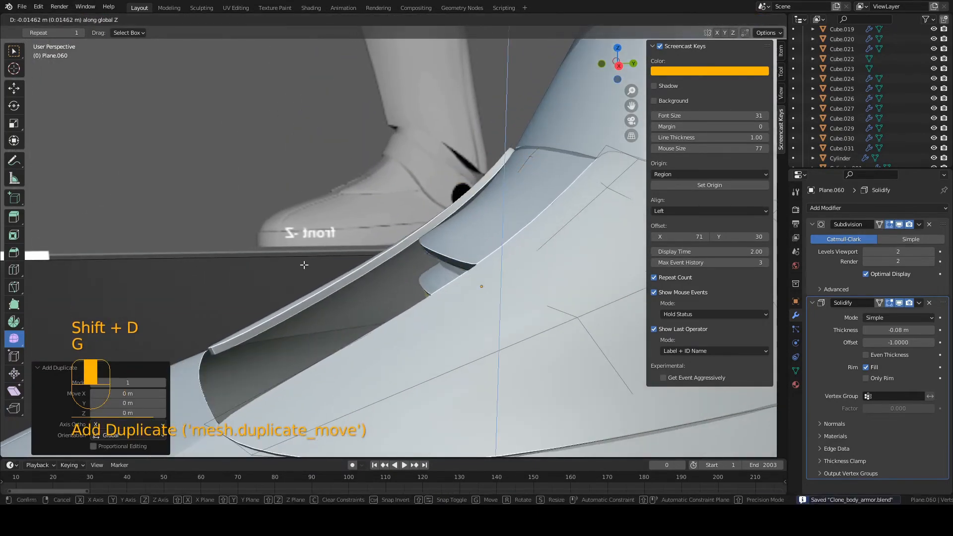
key(g)
key(g)
click(339, 222)
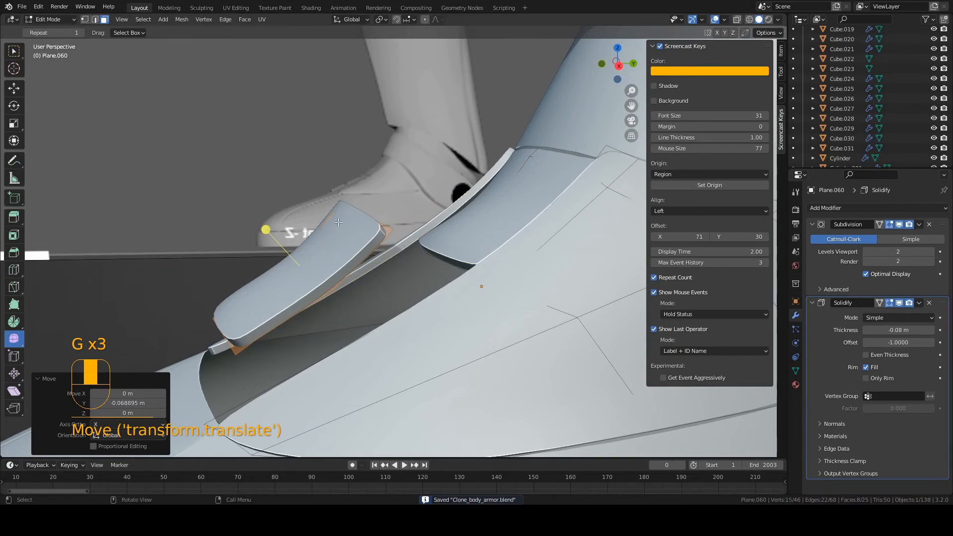
Step: Rotate the tongue copy about -7.16° and shift it toward the open gap between the ankle panels
middle_drag(366, 307, 416, 271)
key(r)
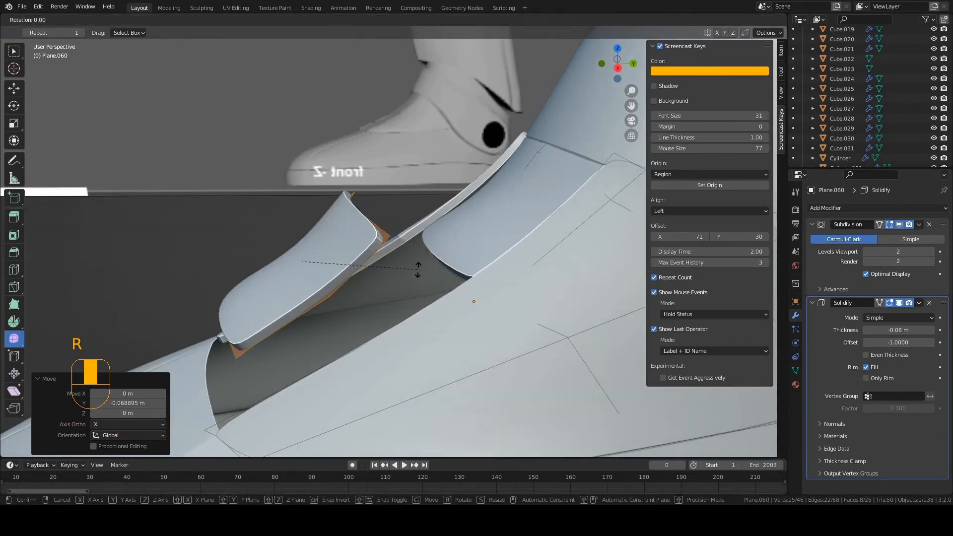
click(387, 298)
middle_drag(386, 298, 375, 234)
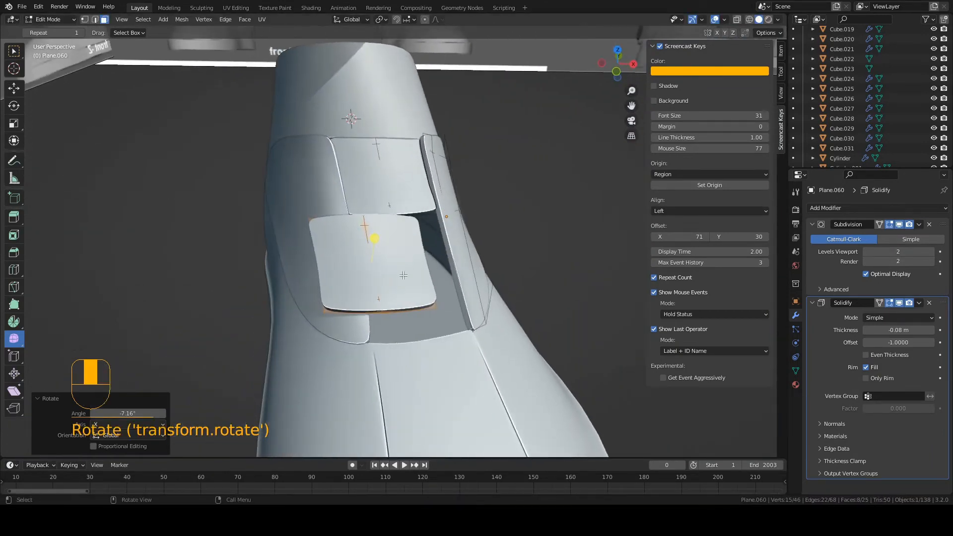
key(g)
click(443, 277)
Step: Scale the tongue copy along X and Y to suit the gap between the ankle panels
key(s)
key(x)
middle_drag(444, 277, 406, 293)
click(496, 297)
key(s)
key(y)
click(453, 265)
Step: Move the tongue copy about 0.0073 m along Y, lower it into the ankle opening, and rotate it about 5.43°
middle_drag(454, 261, 401, 232)
key(g)
key(y)
click(417, 251)
key(g)
key(z)
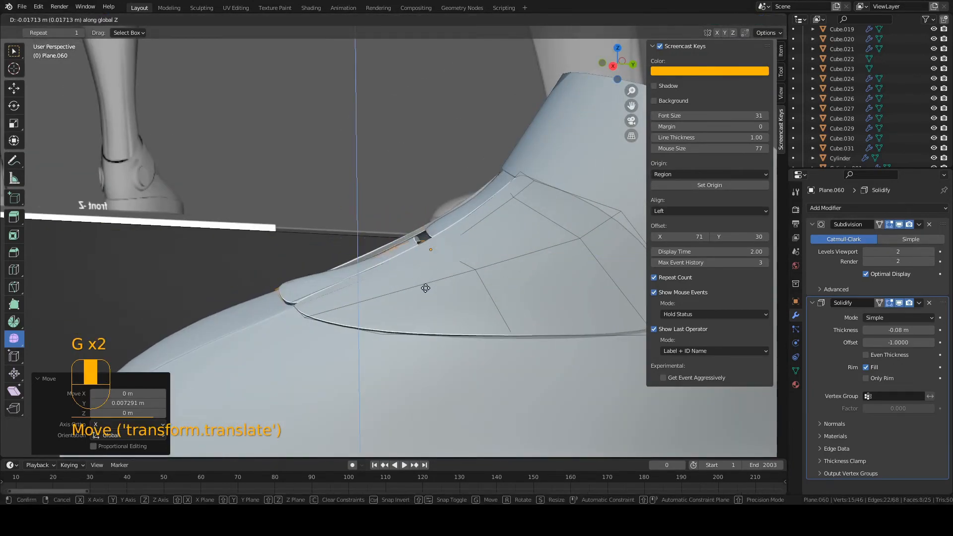
click(435, 293)
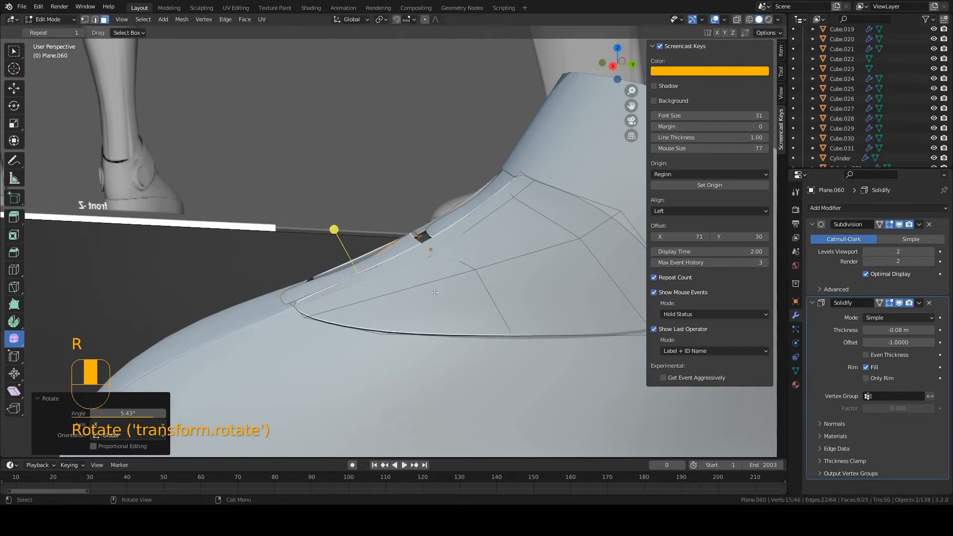
Step: Shift the tongue copy about 0.009 m along Y and 0.003 m along Z, align it between the ankle panels, and save the file
click(450, 288)
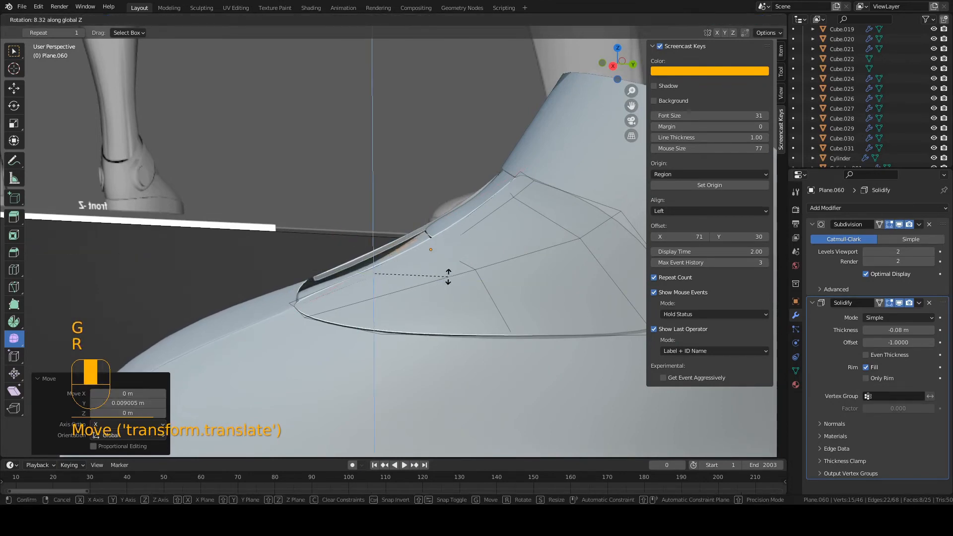
key(g)
click(451, 289)
middle_drag(451, 289, 521, 299)
key(g)
middle_click(506, 298)
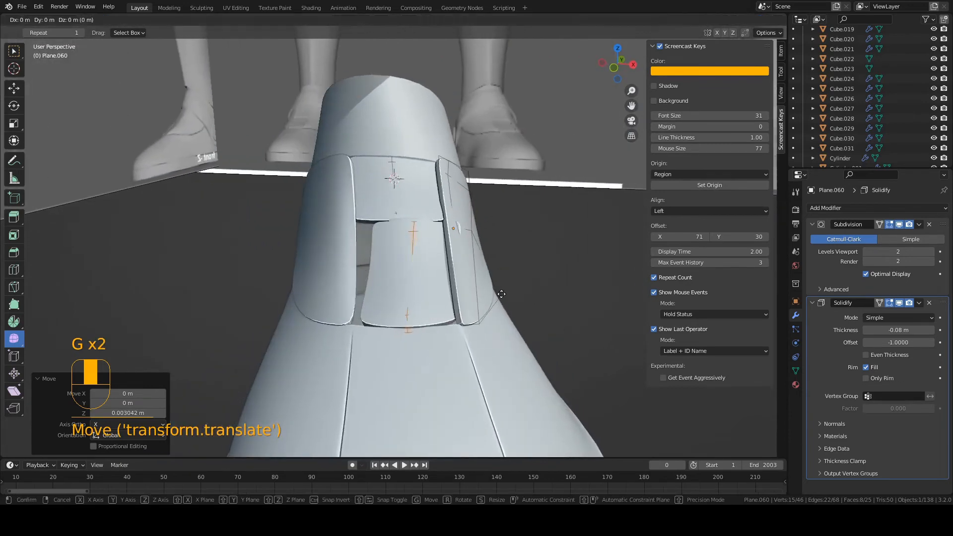
click(478, 297)
key(ctrl+s)
Step: Move the tongue copy's lower corner vertex outward toward the tip of the copied ankle panel
key(2)
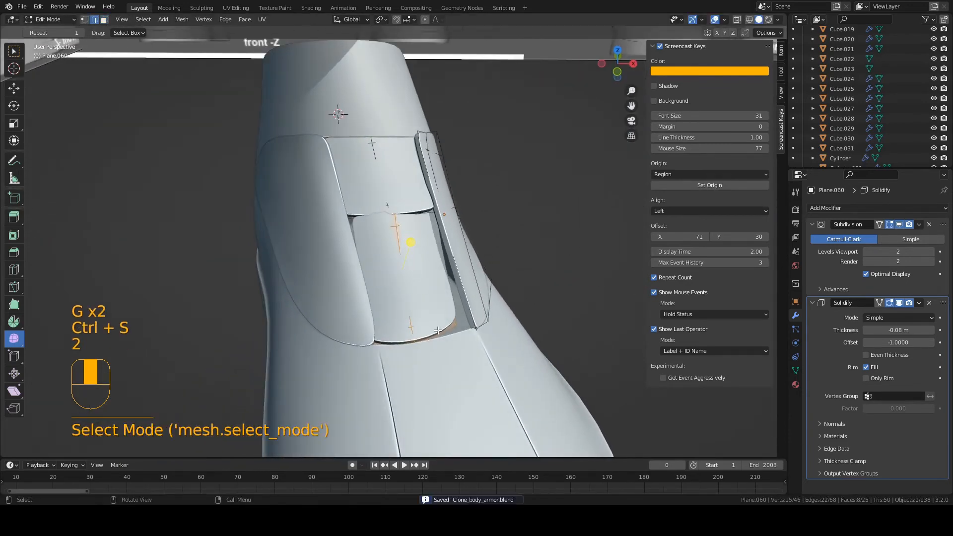
click(435, 317)
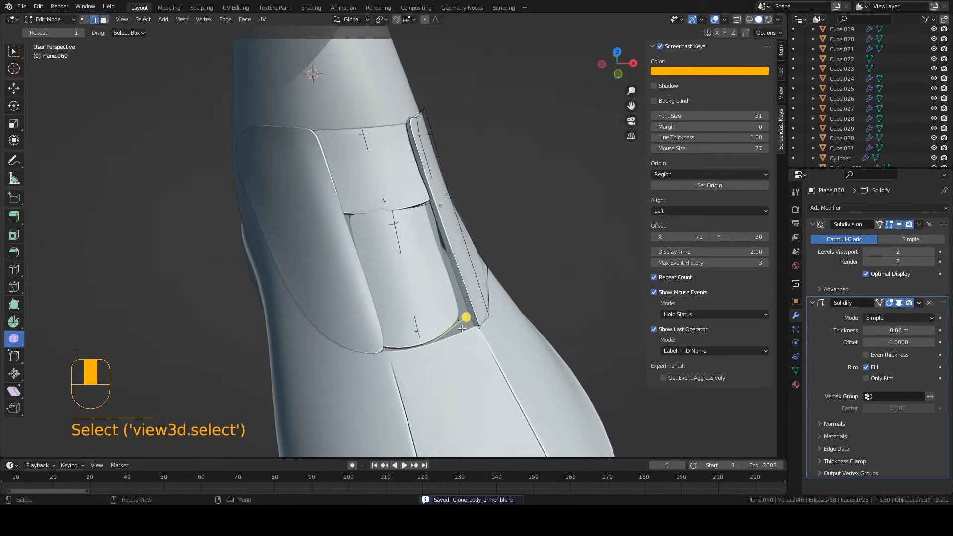
key(1)
click(464, 328)
scroll(468, 332, up, 2)
key(g)
click(501, 347)
Step: Slide an edge near the tongue copy's lower border by a factor of about -0.320
middle_drag(511, 352, 546, 350)
click(425, 336)
key(2)
click(433, 347)
middle_drag(447, 347, 433, 347)
click(453, 342)
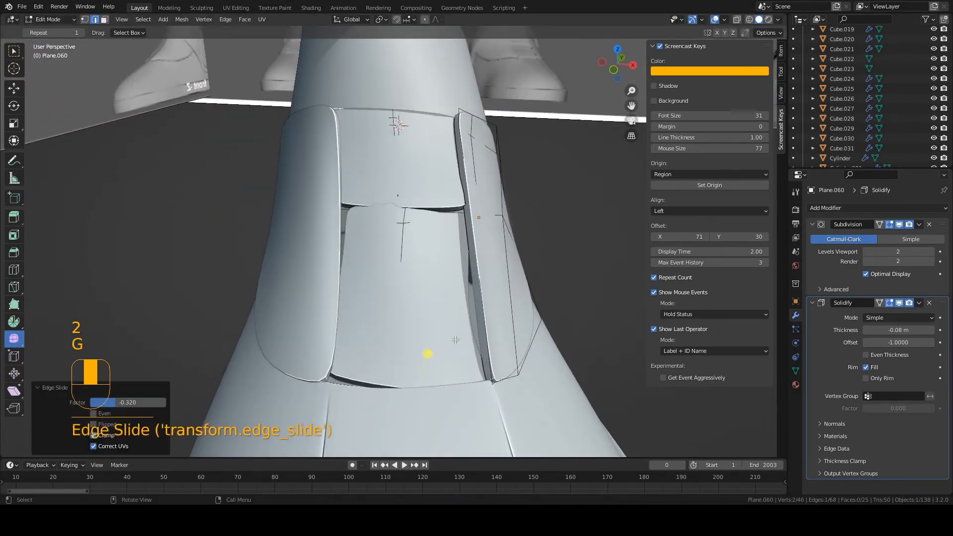
Step: Adjust the lower part of the tongue copy beside the original ankle panel along Y and Z to fit it against the boot
key(z)
key(1)
key(g)
key(y)
mouse_move(340, 366)
middle_down()
mouse_move(321, 348)
mouse_move(354, 320)
mouse_move(344, 314)
mouse_move(388, 320)
mouse_move(366, 330)
mouse_move(401, 334)
mouse_move(337, 379)
middle_up()
click(321, 347)
key(z)
key(g)
key(z)
click(345, 314)
key(Tab)
key(z)
click(402, 327)
Step: Slide the tongue copy's lower side vertex beside the original ankle panel by a factor of about 0.167
key(Tab)
key(1)
click(331, 366)
key(g)
key(g)
click(351, 354)
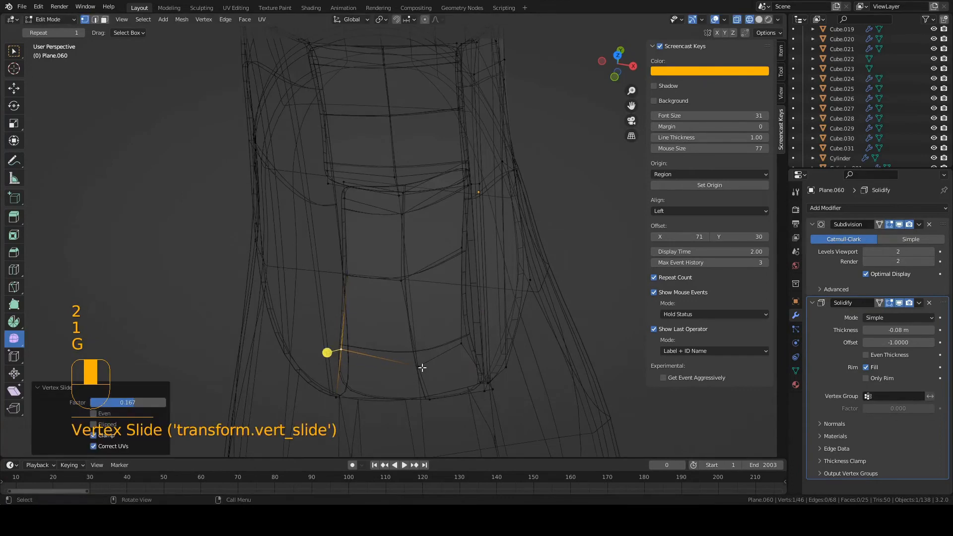
Step: Slide the middle vertex of the tongue copy's lowest inner row to even out the row
key(2)
click(420, 399)
click(419, 370)
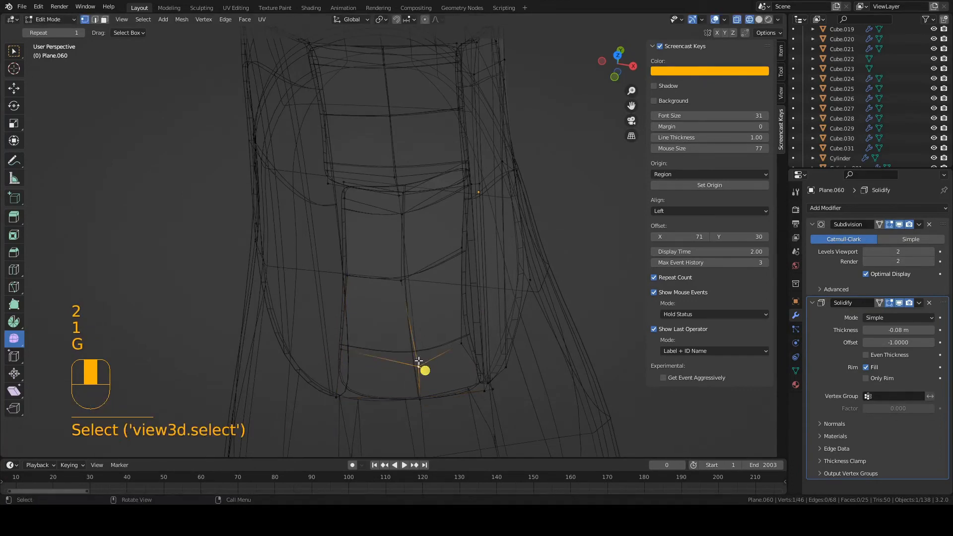
key(g)
key(g)
click(416, 363)
Step: Slide the middle row's side vertex beside the copied panel by a factor of about 0.254, and slide that row's centre vertex
click(463, 254)
click(465, 278)
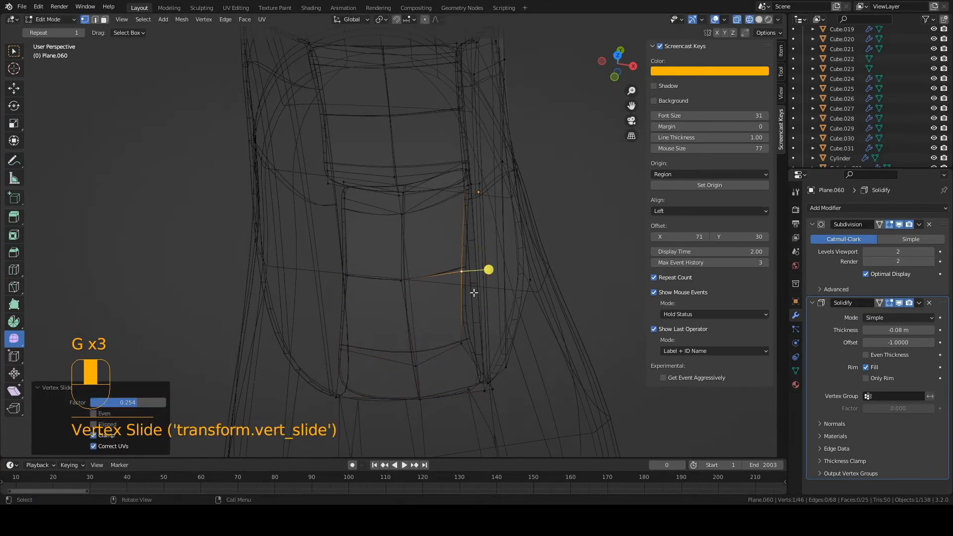
click(403, 281)
key(g)
key(g)
click(418, 281)
key(Tab)
key(z)
click(475, 282)
key(Tab)
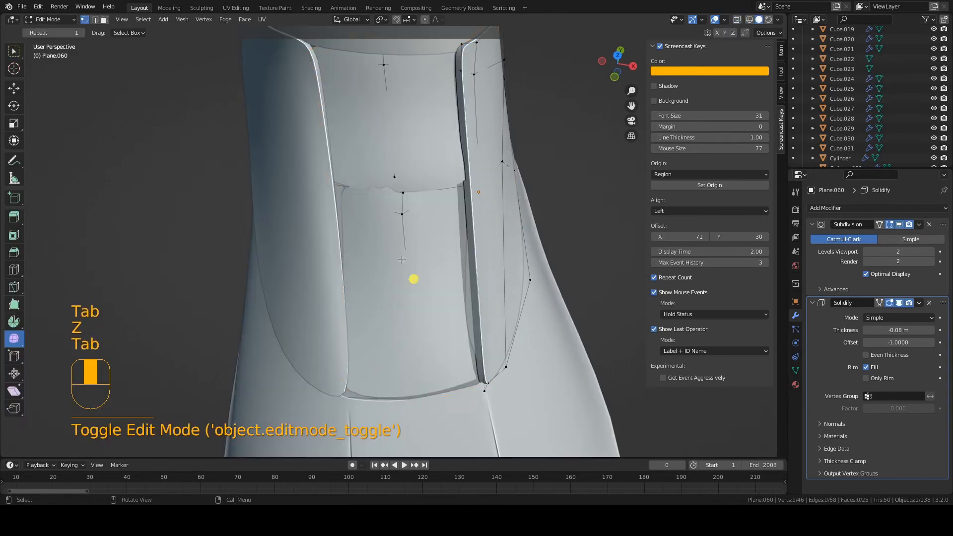
Step: Move the tongue copy's upper side edge beside the original ankle panel about -0.009 m along X and -0.003 m along Z
key(z)
click(351, 223)
key(z)
click(427, 236)
key(g)
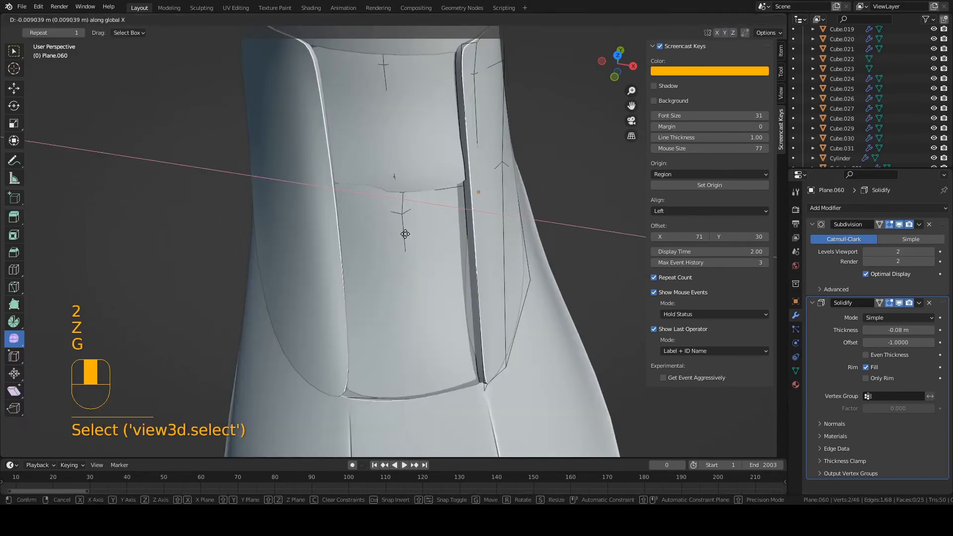
click(405, 234)
middle_drag(403, 234, 337, 162)
key(g)
middle_click(395, 241)
click(393, 234)
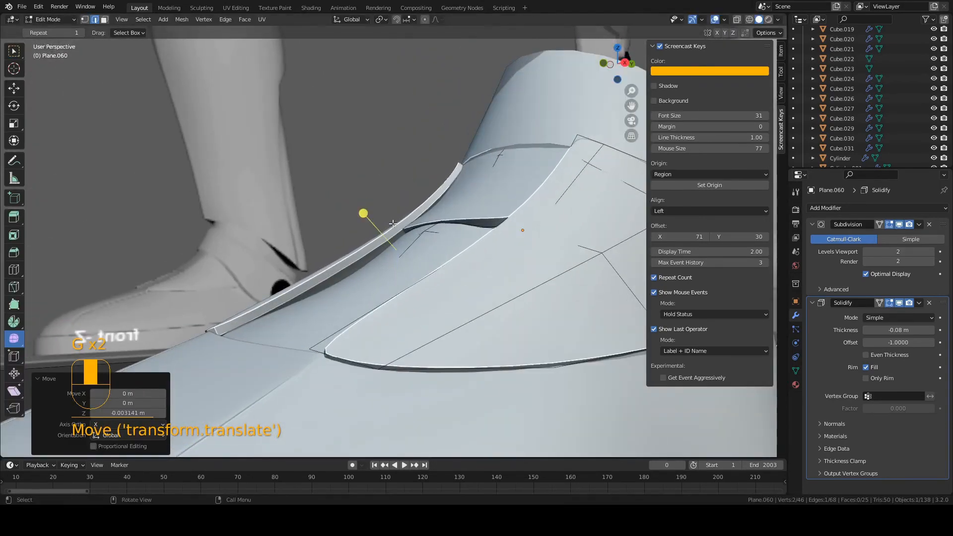
Step: Reposition the upper border edge of the tongue copy to fit it beneath the tongue piece above
click(435, 227)
key(g)
middle_click(423, 235)
mouse_move(436, 226)
middle_down()
mouse_move(423, 229)
mouse_move(445, 259)
mouse_move(404, 250)
mouse_move(365, 270)
mouse_move(431, 240)
mouse_move(382, 236)
mouse_move(443, 237)
mouse_move(422, 245)
mouse_move(438, 231)
mouse_move(441, 239)
middle_up()
click(433, 243)
click(453, 252)
scroll(437, 251, down, 3)
key(Tab)
key(Tab)
scroll(403, 249, up, 2)
Step: Reposition individual vertices along the upper part of the tongue copy to smooth its curvature
key(z)
key(1)
key(z)
key(g)
click(393, 247)
click(389, 234)
key(g)
click(380, 233)
key(z)
key(z)
key(g)
click(441, 233)
Step: Move a vertex on the tongue copy's upper border about -0.002 m along Z
key(Tab)
key(Tab)
key(2)
key(g)
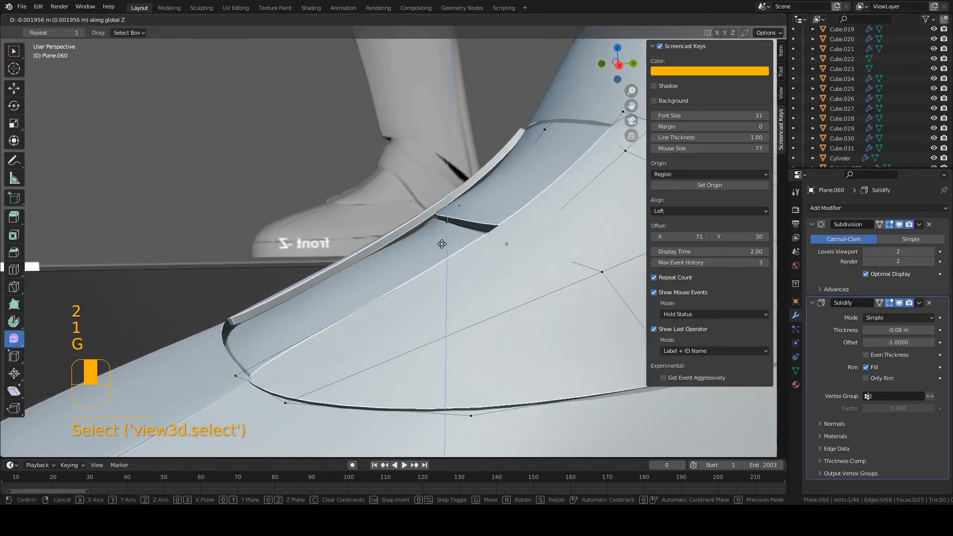
click(442, 242)
Step: Slide a vertex near the tongue copy's upper end by a factor of about 0.179
mouse_move(380, 249)
middle_down()
mouse_move(394, 244)
mouse_move(395, 259)
middle_up()
key(Tab)
key(z)
key(Tab)
key(1)
click(402, 249)
click(383, 260)
key(z)
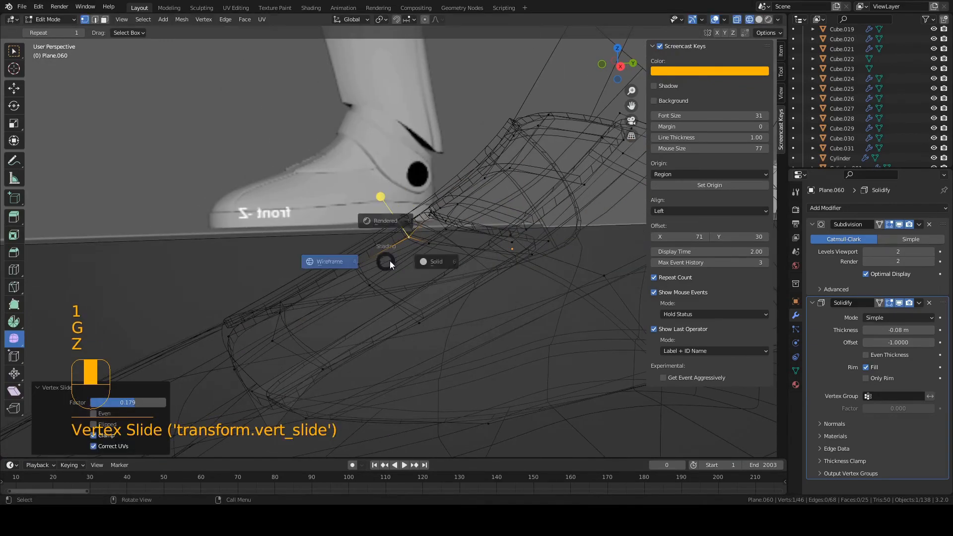
Step: Adjust the selected vertex near the tongue copy's upper end and save the file
click(434, 261)
key(g)
key(Tab)
key(ctrl+s)
middle_drag(383, 296, 356, 461)
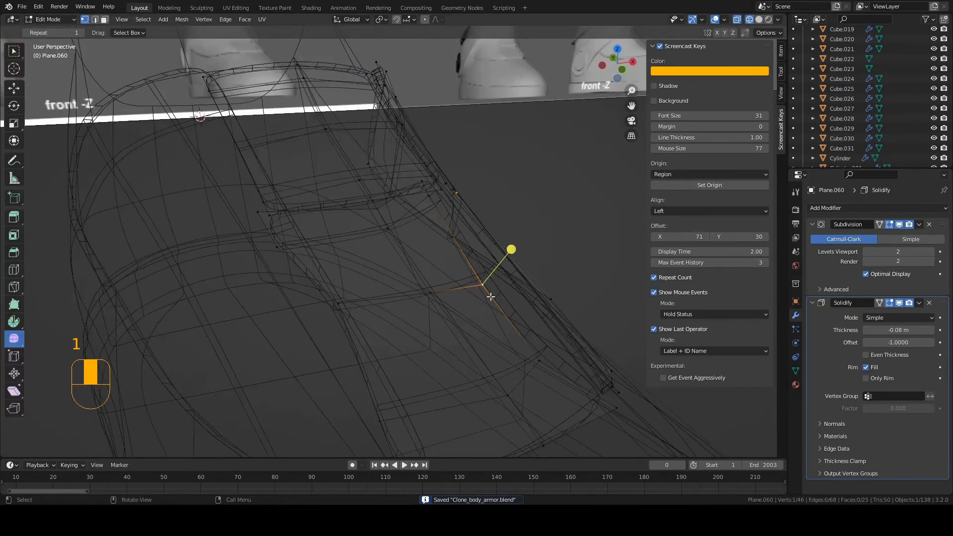
Step: Reposition individual vertices along the tongue copy's side border to follow the adjoining ankle panel
key(z)
key(g)
click(541, 303)
key(g)
middle_drag(490, 330, 522, 317)
click(535, 334)
key(z)
click(524, 308)
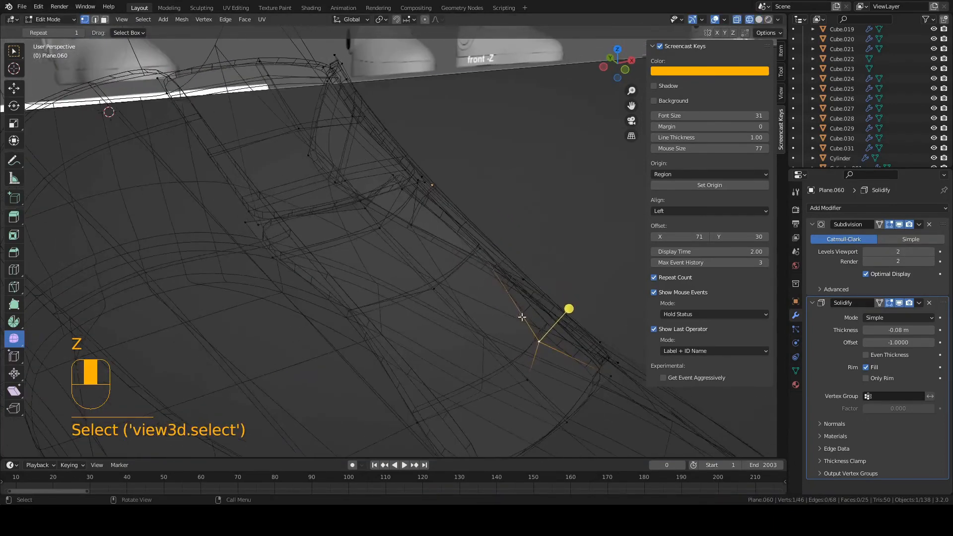
Step: Move further vertices toward the tongue copy's lower side corner along Z to tuck the border under the ankle panel
key(z)
shift+middle_drag(592, 326, 458, 309)
key(g)
key(z)
click(494, 323)
key(g)
click(453, 297)
click(448, 352)
Step: Move the vertex near the tongue copy's lower side corner about -0.004 m along Z
key(Tab)
key(Tab)
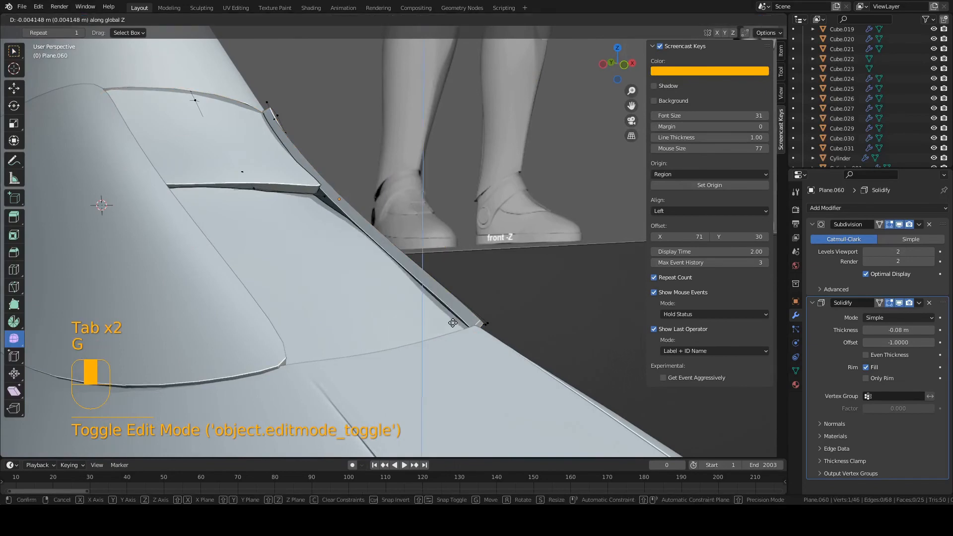
click(452, 321)
key(z)
click(417, 318)
click(380, 247)
key(z)
click(419, 260)
Step: Move an edge on the opposite side of the tongue copy about -0.003 m along Z
middle_drag(420, 260, 350, 244)
key(z)
click(285, 243)
click(266, 253)
middle_drag(266, 253, 384, 257)
key(z)
click(345, 268)
key(g)
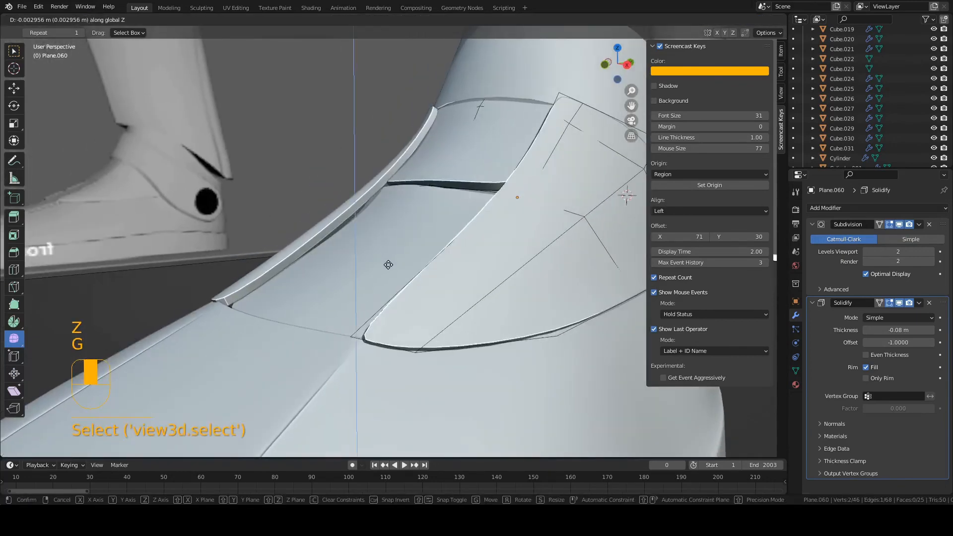
click(388, 262)
Step: Lower single vertices at the tongue copy's upper side corner along Z beneath the overlapping piece
key(z)
click(311, 261)
key(1)
click(387, 201)
middle_drag(389, 203, 419, 271)
key(g)
key(z)
click(430, 221)
key(g)
key(z)
click(406, 234)
Step: Fine-tune the tongue copy's upper corner vertex, including a move of about -0.0016 m along Z
key(z)
click(466, 234)
key(g)
click(455, 236)
shift+middle_drag(419, 270, 468, 259)
key(g)
click(442, 284)
key(g)
click(466, 270)
key(g)
click(463, 250)
key(z)
click(411, 245)
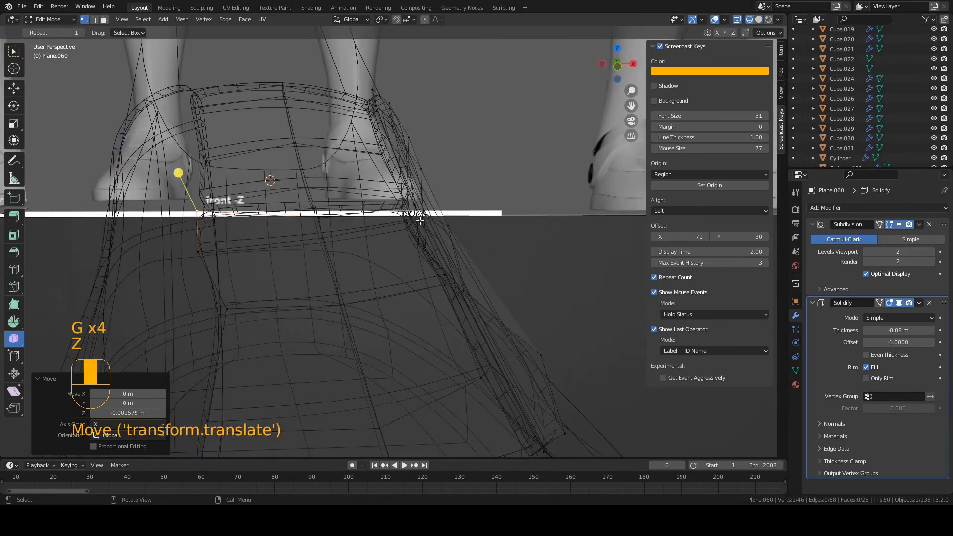
Step: Raise the edge at the tongue copy's other upper corner about 0.0014 m along Z
key(1)
click(427, 218)
middle_drag(427, 219, 453, 237)
shift+middle_drag(371, 211, 434, 247)
key(2)
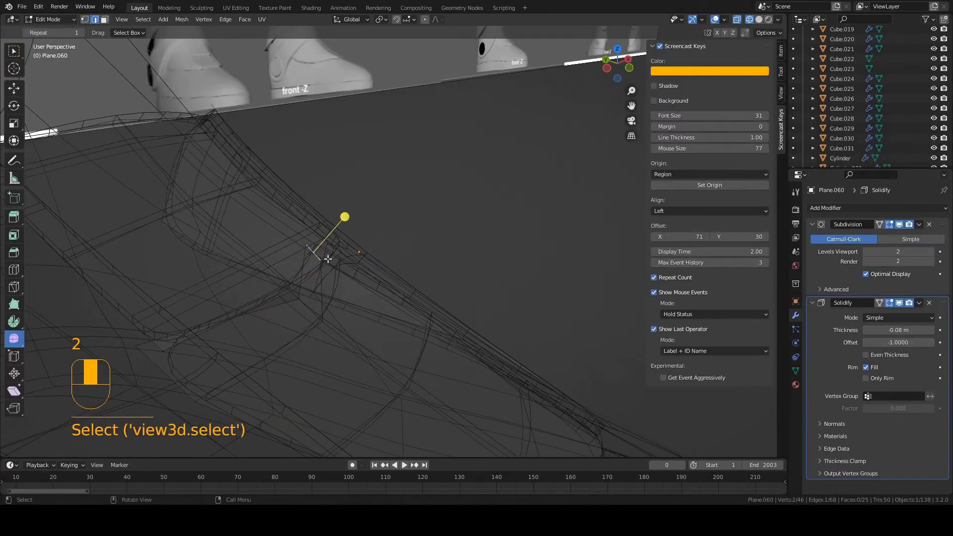
middle_drag(328, 259, 342, 259)
key(z)
click(383, 261)
middle_drag(386, 261, 400, 250)
key(g)
middle_drag(400, 249, 399, 247)
click(403, 251)
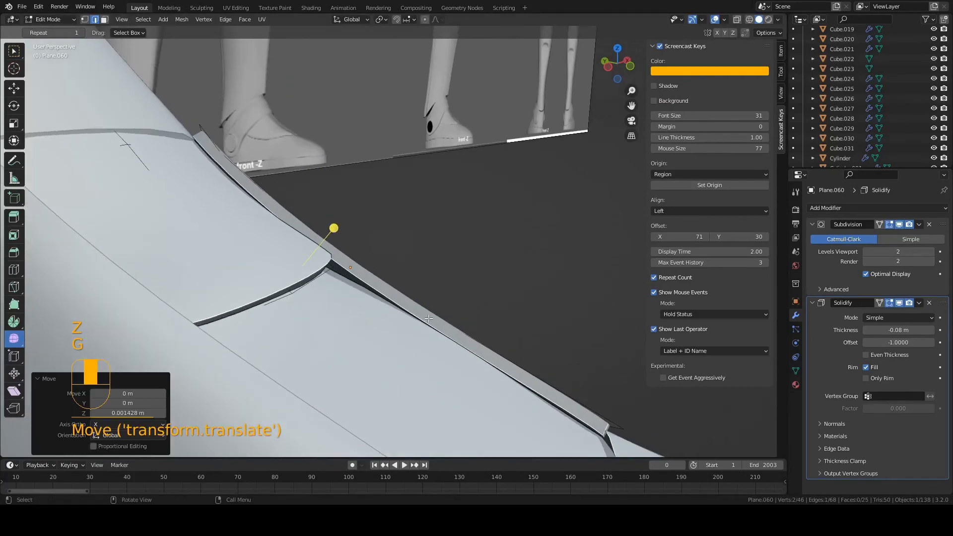
Step: Adjust the edge near the tongue copy's lower side corner, deselect everything, and save the file
key(z)
key(2)
click(443, 344)
middle_drag(442, 343, 414, 334)
mouse_move(414, 334)
shift+middle_down()
mouse_move(444, 353)
mouse_move(387, 320)
mouse_move(508, 327)
shift+middle_up()
key(z)
click(503, 336)
key(Tab)
scroll(485, 330, down, 2)
key(a)
key(a)
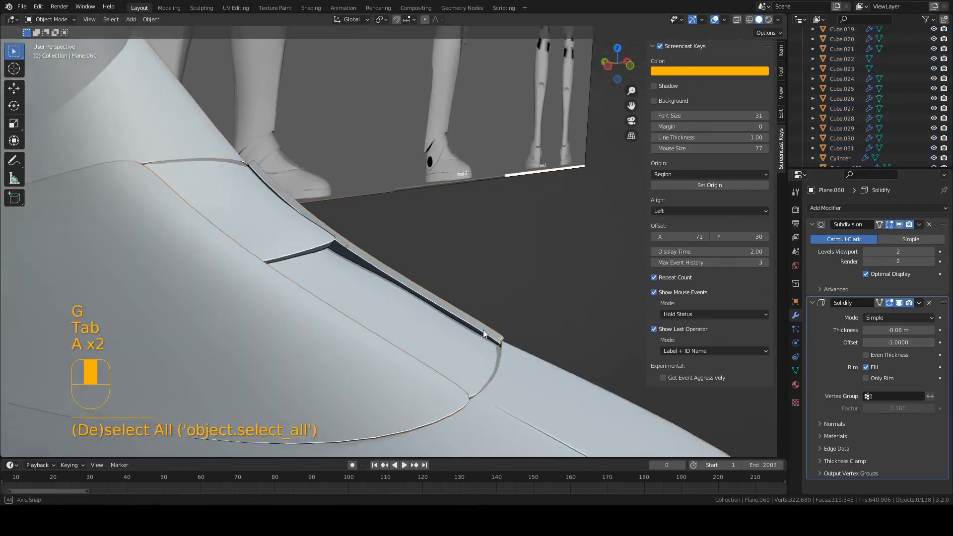
scroll(484, 329, down, 1)
key(ctrl+s)
Step: Reposition the tongue copy's upper corner edge to close the gap beside the ankle panel and save the file
mouse_move(421, 318)
middle_down()
mouse_move(477, 354)
mouse_move(269, 306)
mouse_move(407, 311)
middle_up()
scroll(392, 293, up, 5)
key(Tab)
key(2)
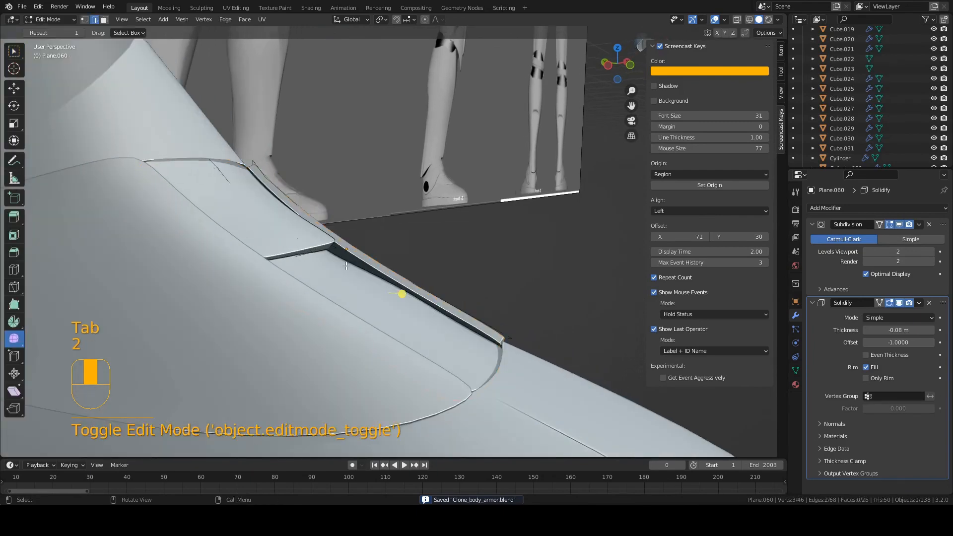
click(333, 257)
key(z)
middle_drag(336, 260, 369, 242)
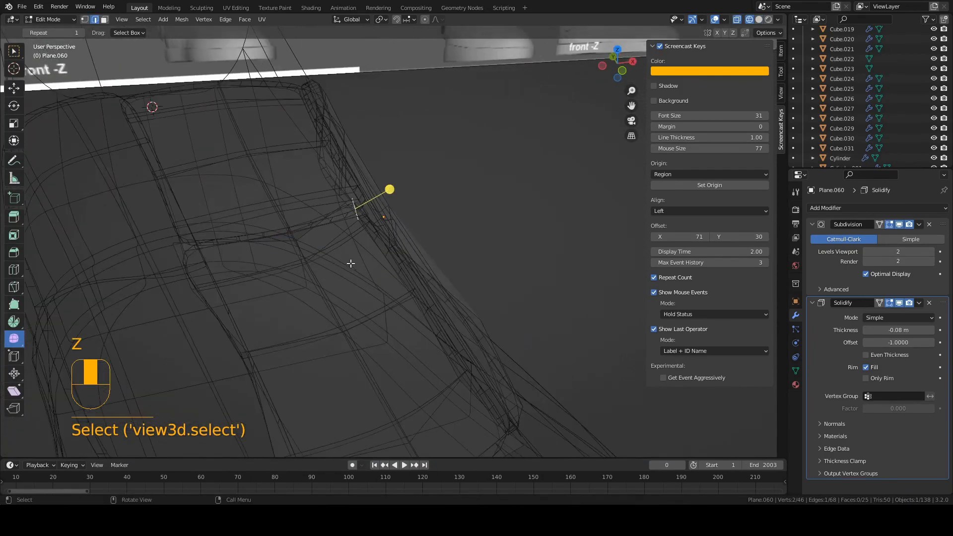
key(z)
key(g)
mouse_move(392, 302)
middle_down()
mouse_move(421, 266)
mouse_move(415, 294)
mouse_move(371, 288)
mouse_move(429, 322)
mouse_move(474, 315)
mouse_move(403, 330)
middle_up()
key(z)
click(421, 265)
key(g)
click(410, 289)
key(Tab)
key(a)
key(a)
key(ctrl+s)
Step: Raise two connected edges running down the tongue copy's middle about 0.003 m along Z
key(Tab)
key(Tab)
key(Tab)
click(363, 330)
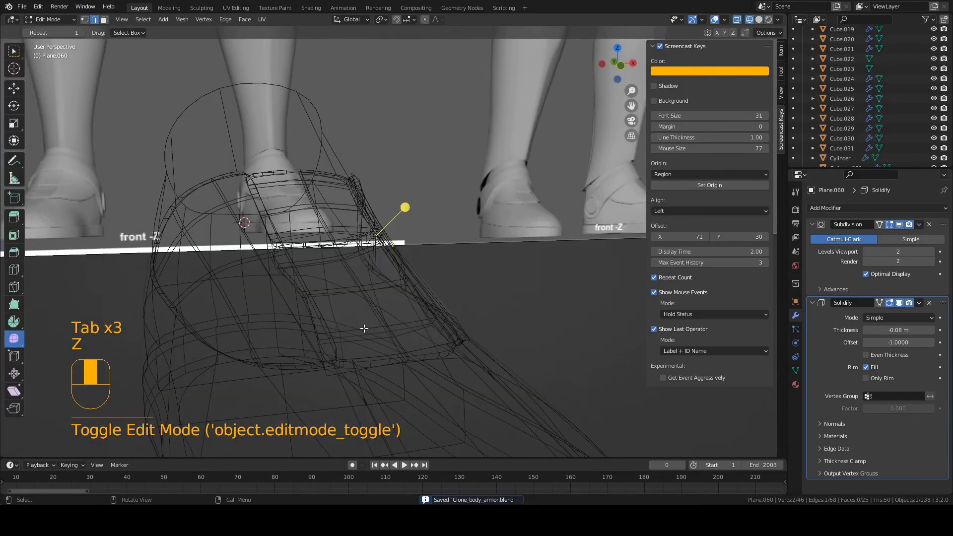
key(g)
key(z)
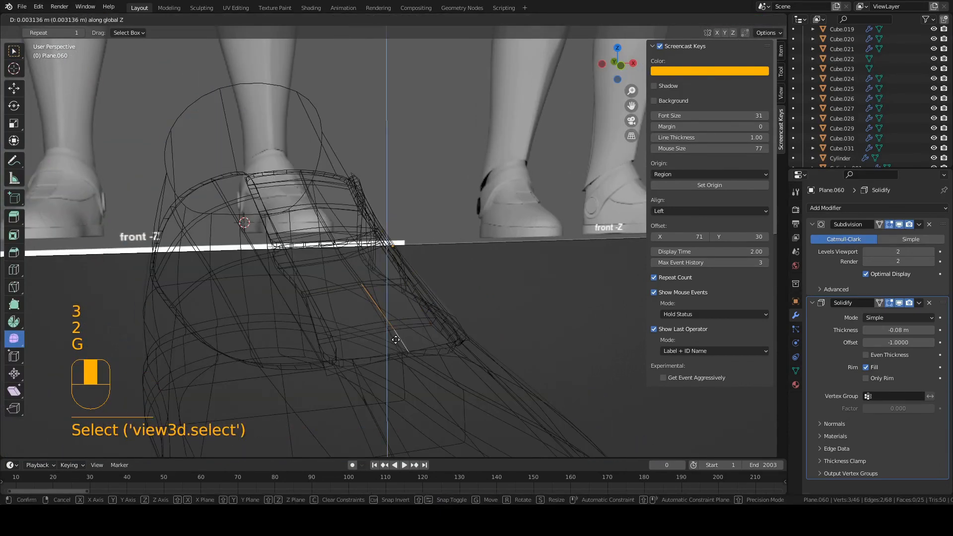
click(395, 339)
Step: Move a face in the tongue copy's lower section along Z and rotate it about -4.66°
key(z)
key(3)
click(419, 339)
key(g)
key(z)
middle_drag(369, 316, 463, 331)
click(376, 319)
key(r)
click(383, 266)
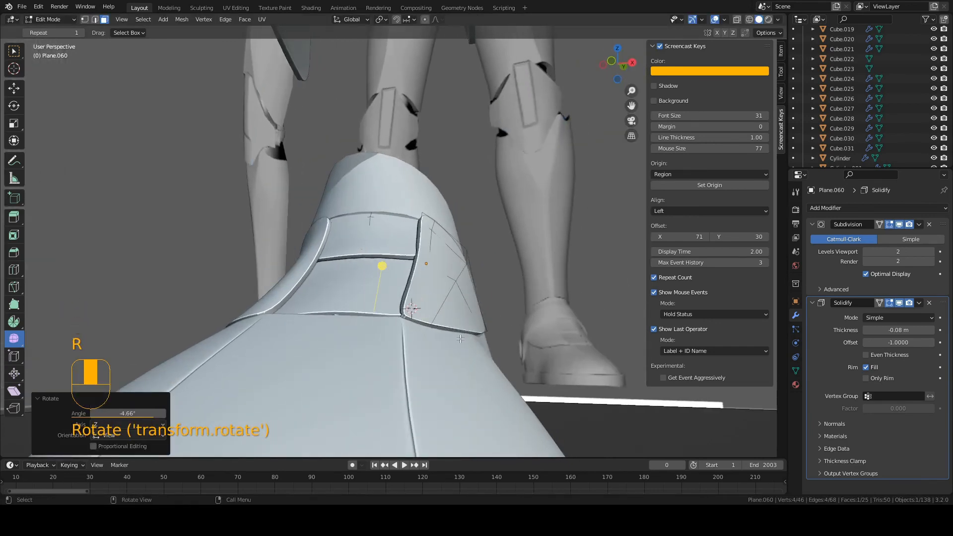
Step: Move the edge at the tongue copy's lower side corner along Z and save the file
key(z)
key(2)
click(276, 260)
click(271, 333)
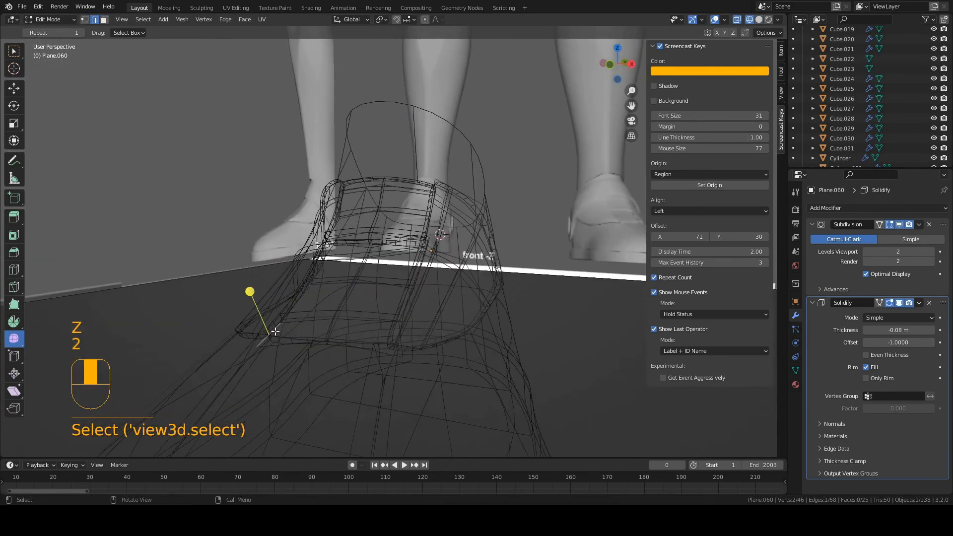
key(z)
key(g)
key(z)
click(342, 333)
key(Tab)
key(a)
key(a)
middle_drag(342, 333, 325, 326)
key(ctrl+s)
Step: Shift the tongue copy's lower corner edge about -0.0045 m along Y, refine its position, and save the file
key(Tab)
key(g)
click(325, 326)
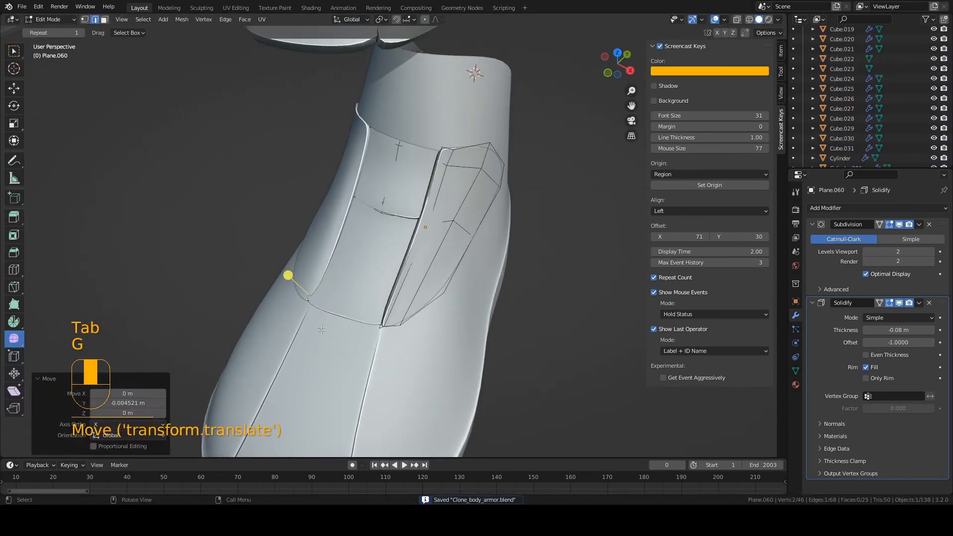
key(Tab)
key(Tab)
key(g)
click(327, 330)
key(Tab)
key(a)
key(a)
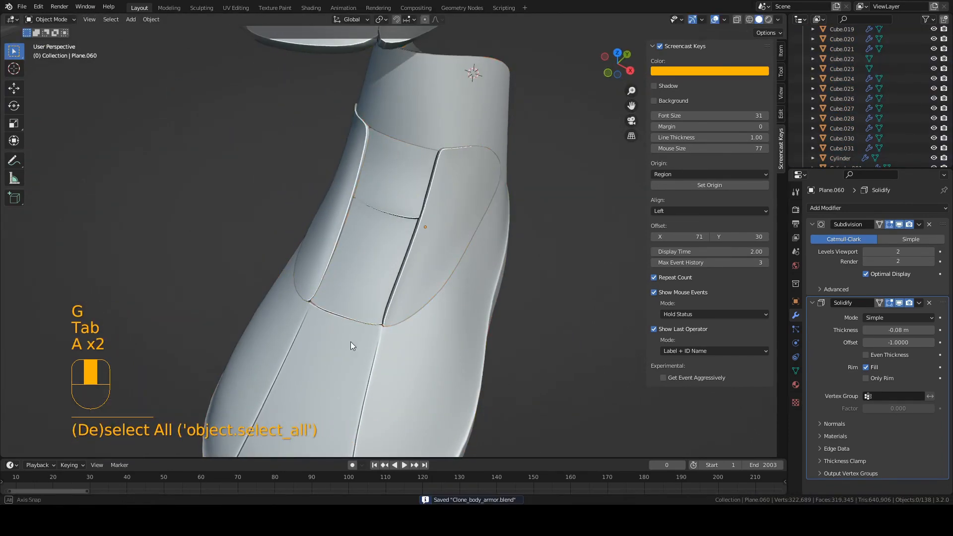
key(ctrl+s)
middle_drag(350, 341, 338, 288)
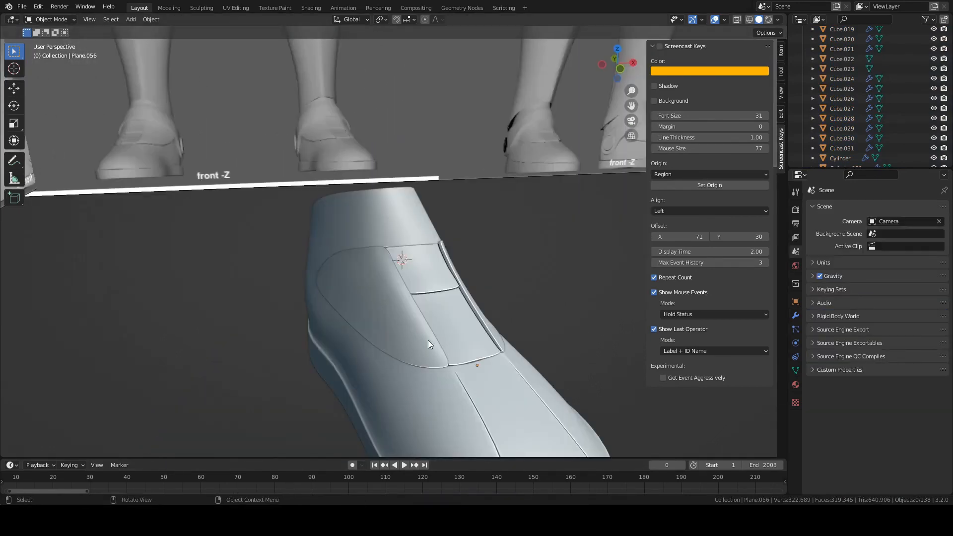
scroll(386, 376, up, 2)
middle_drag(380, 362, 367, 323)
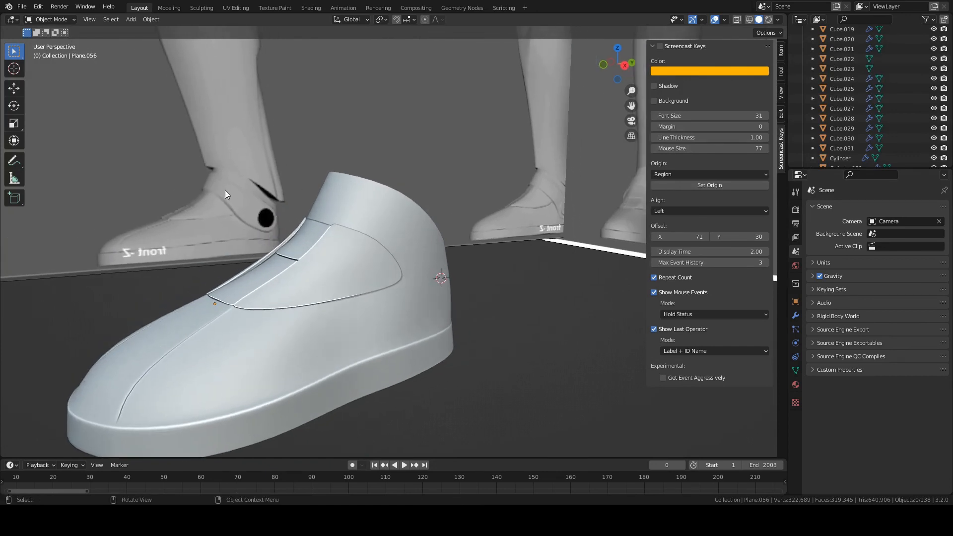
middle_drag(235, 197, 240, 207)
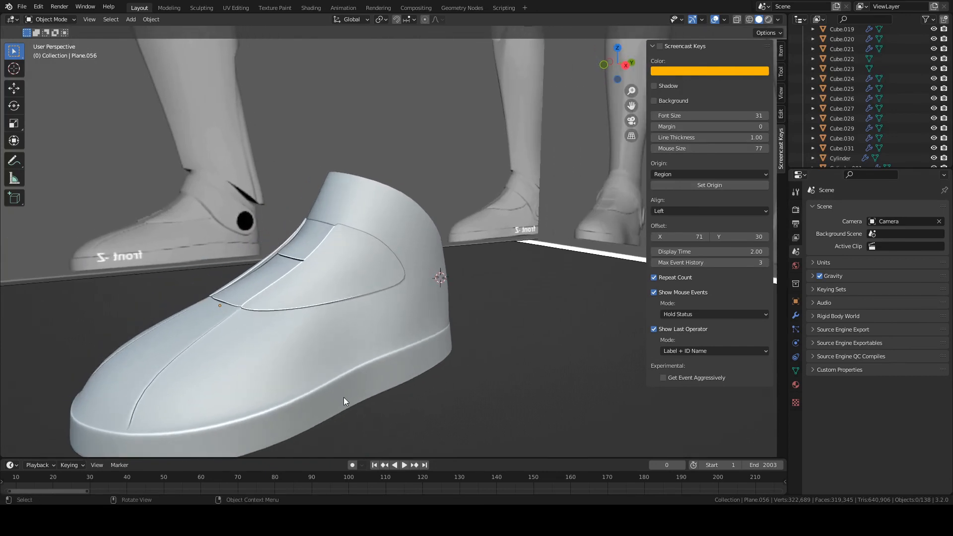